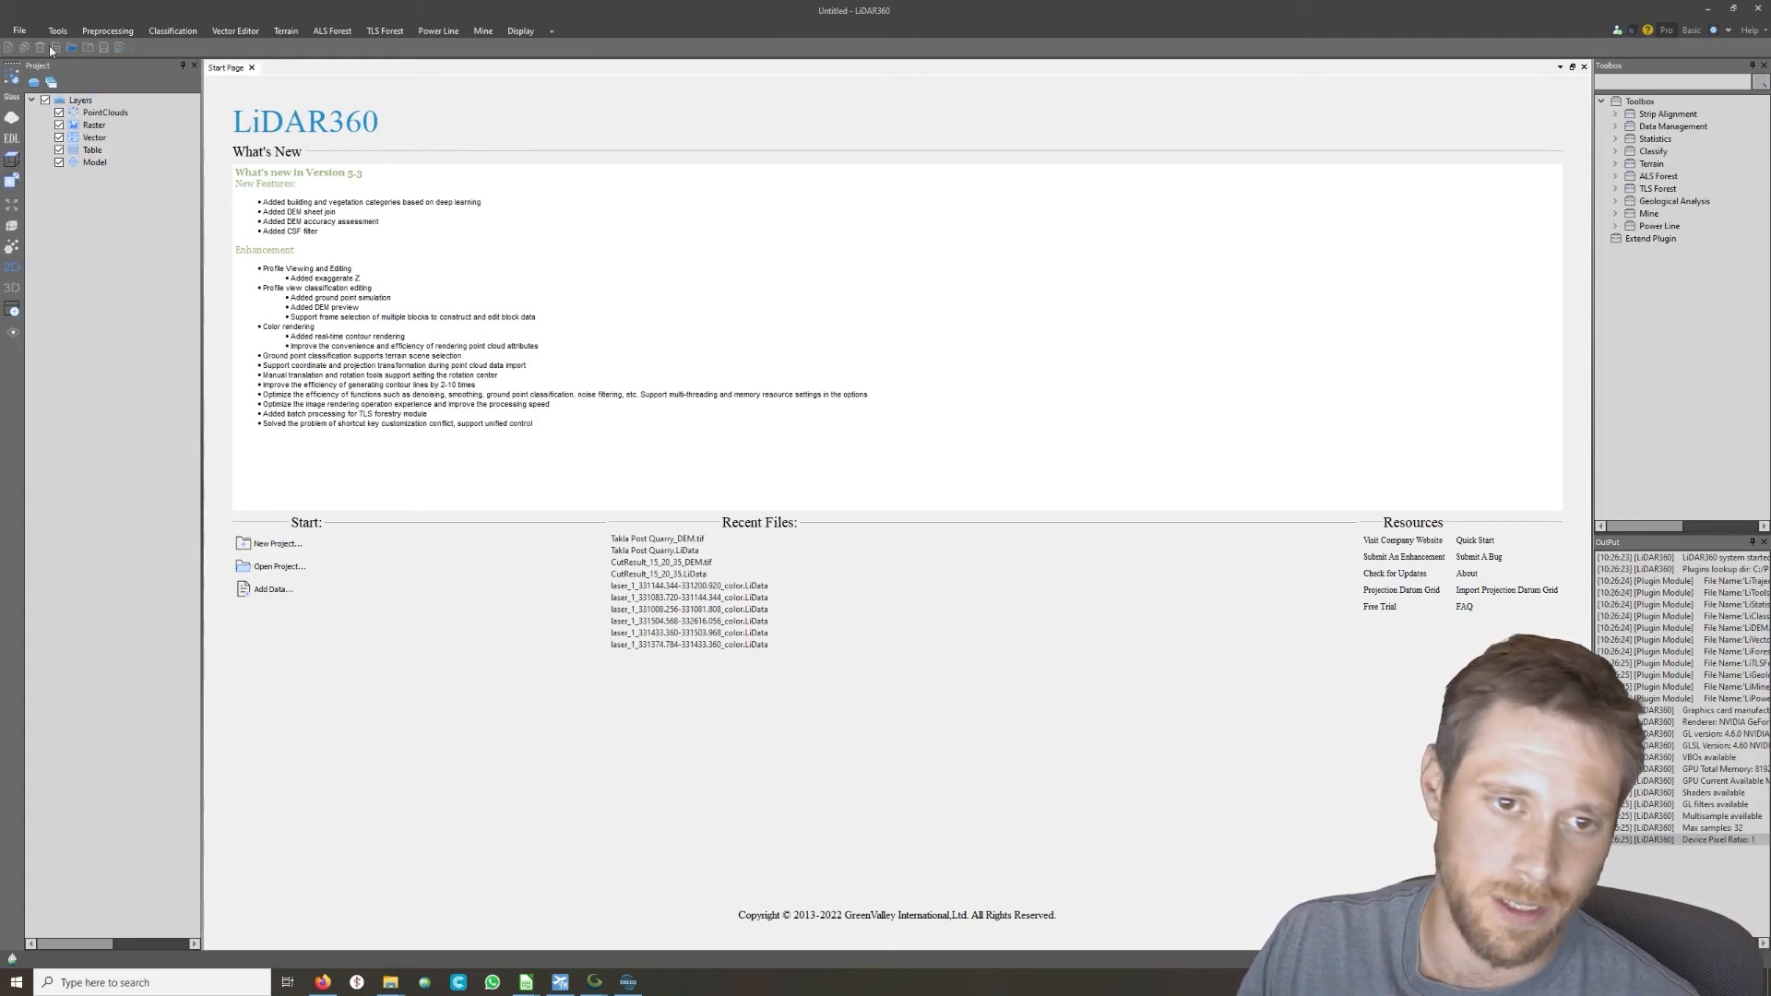
Add the Takla Post Quarry LiData point cloud from the LAS folder to the project
left_click(21, 31)
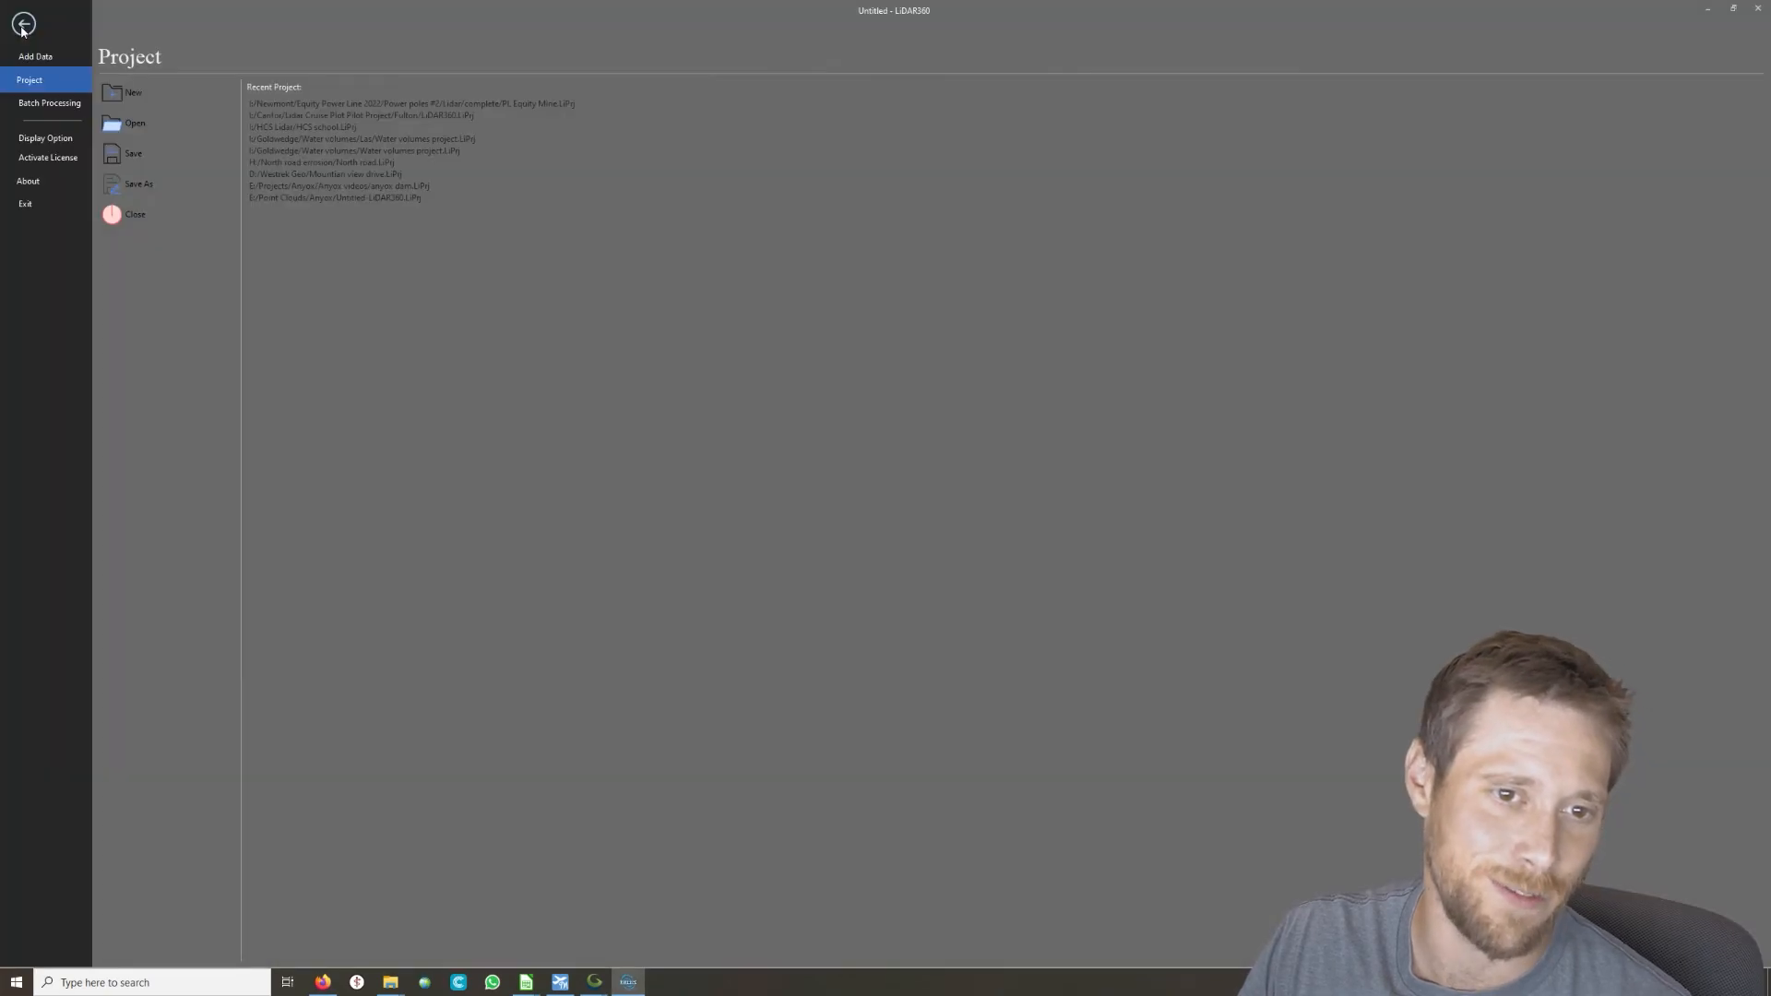
left_click(48, 59)
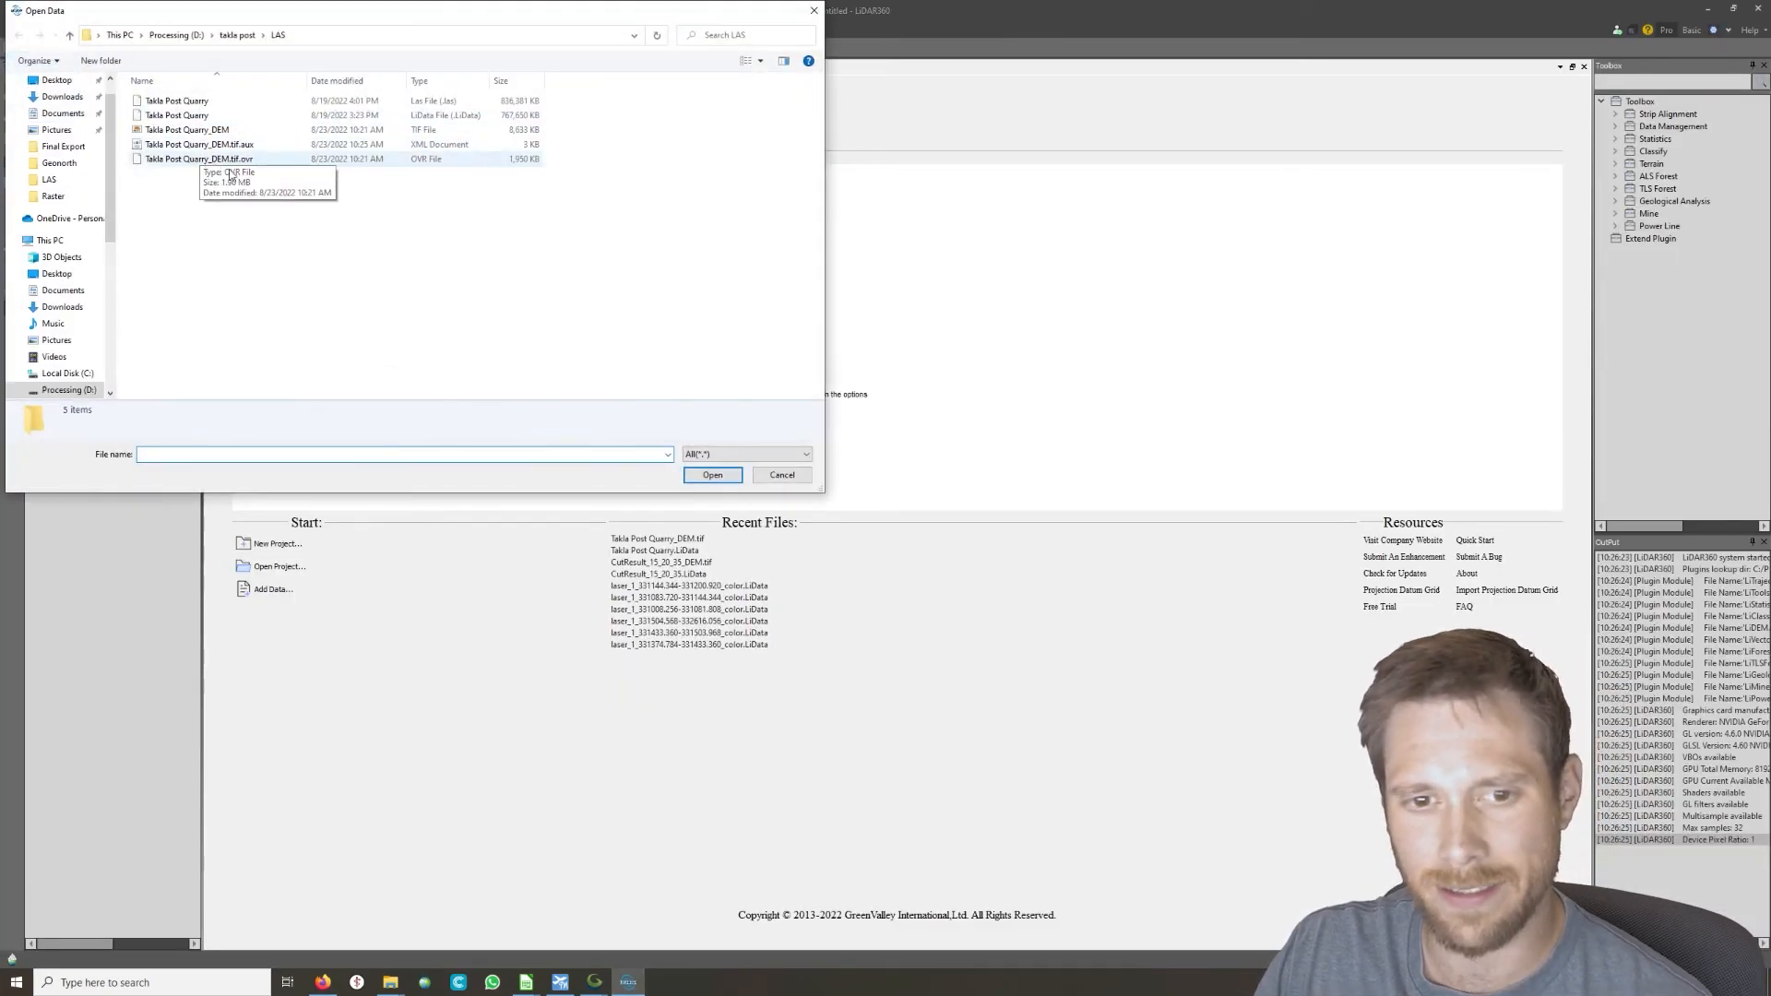
double_click(203, 116)
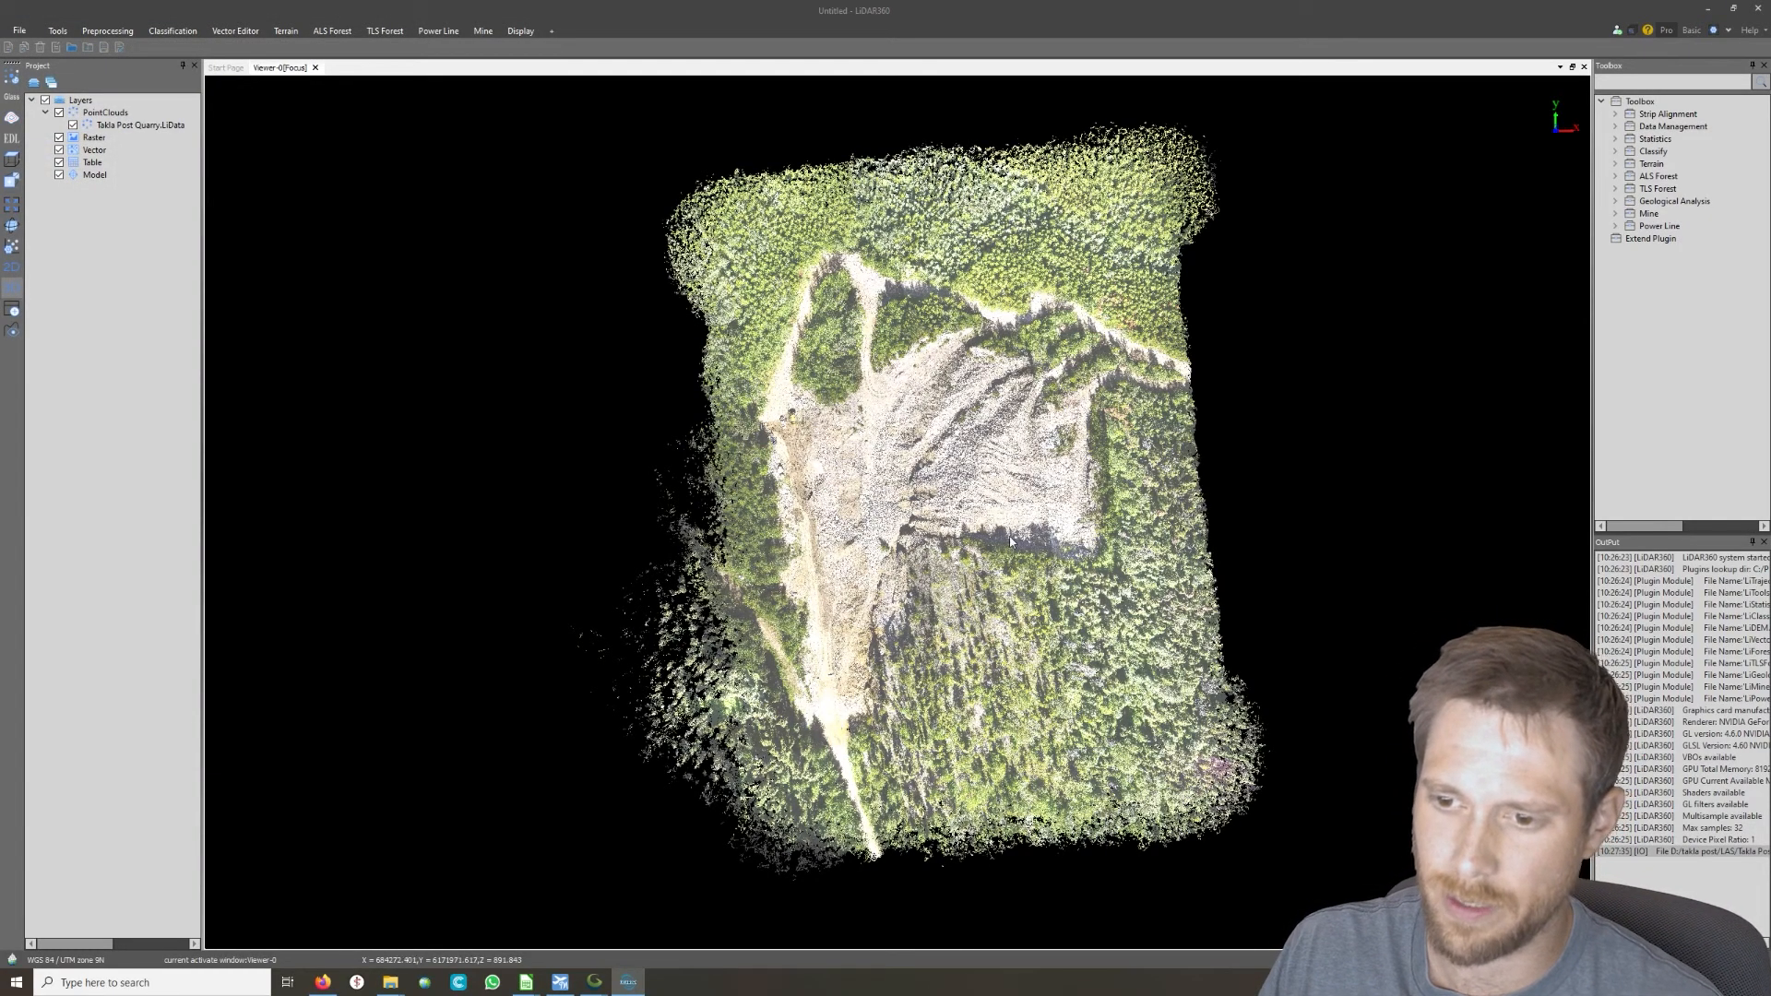
Lower the point display brightness in the viewer settings to make the quarry point cloud darker
left_click_drag(889, 628, 1107, 185)
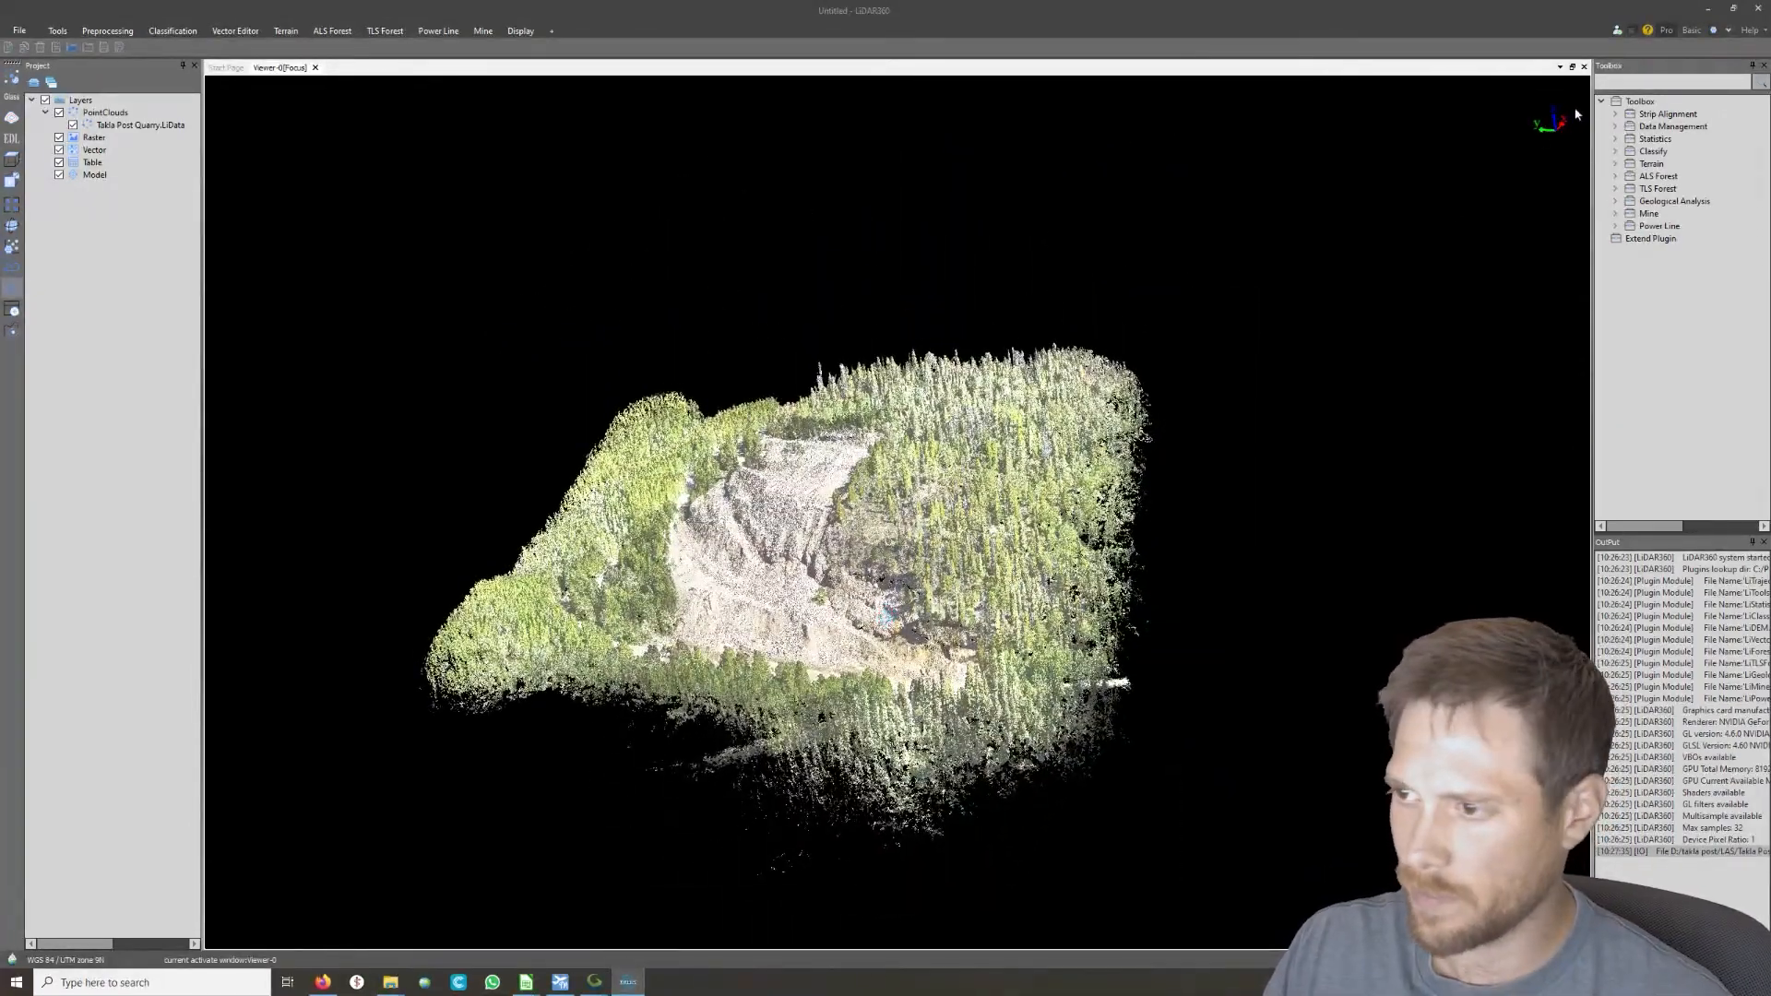
left_click(1713, 30)
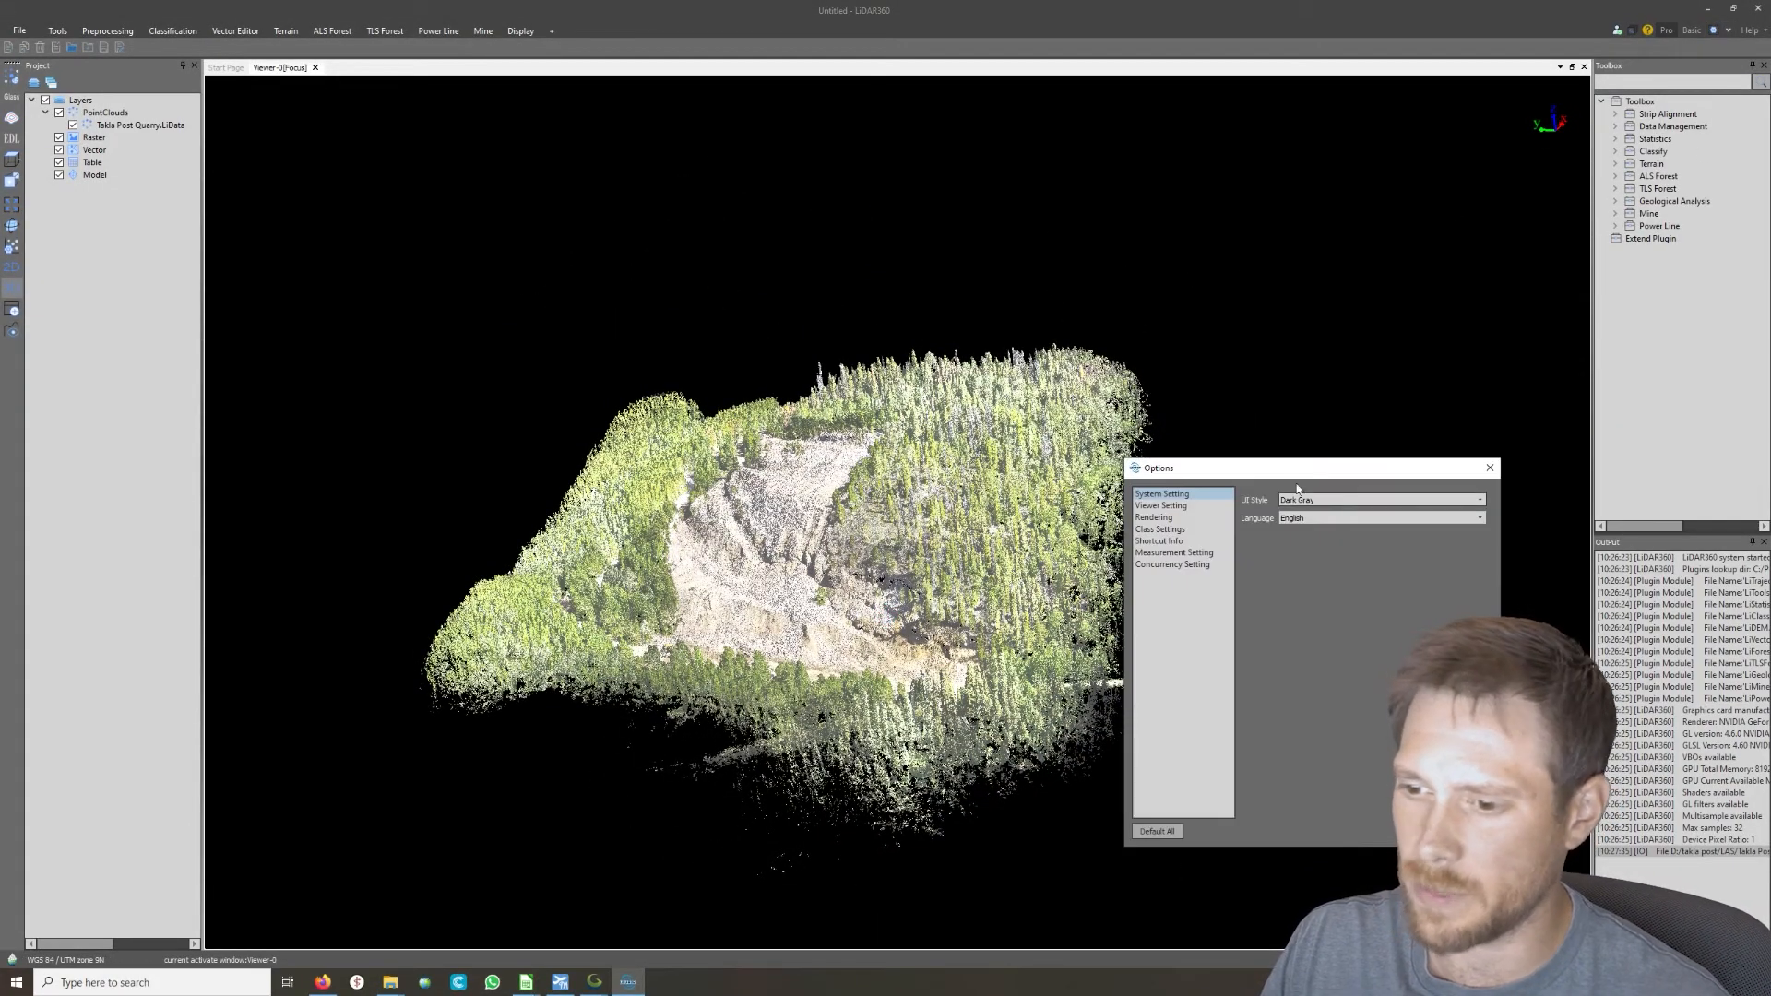
left_click(1164, 506)
left_click_drag(1339, 667, 1308, 665)
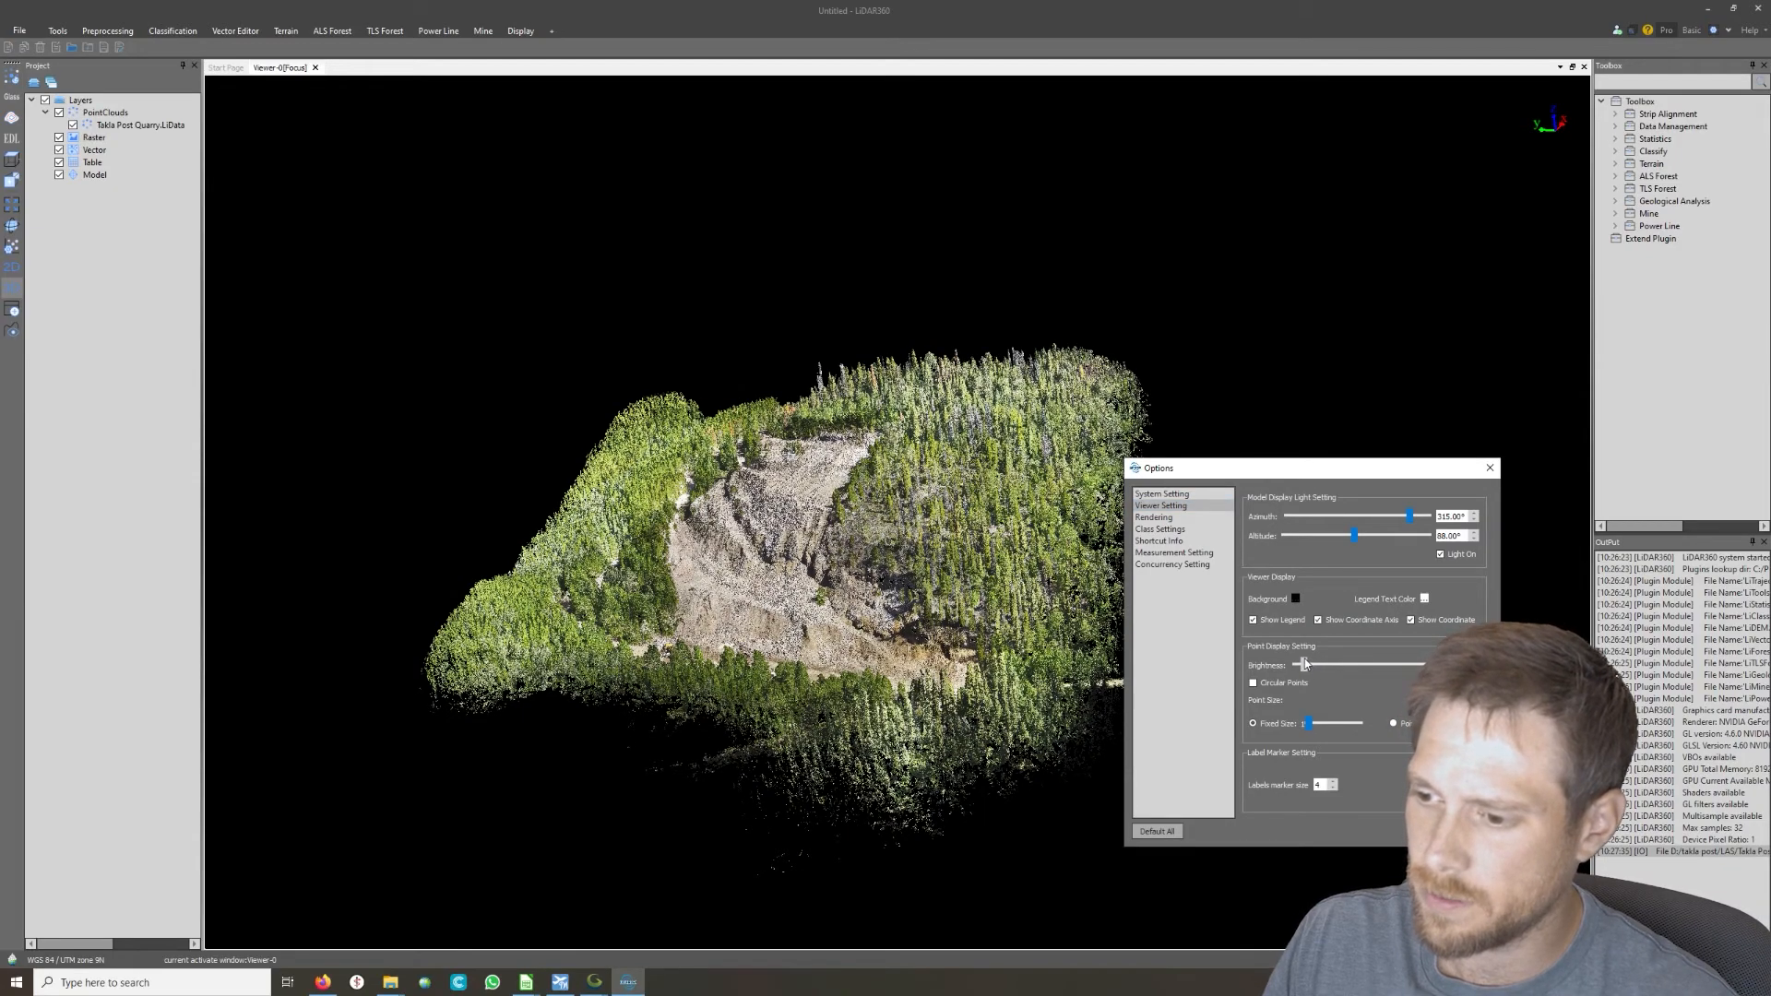
left_click(1457, 831)
Classify the ground points of the Takla Post Quarry cloud from Never Classified into 2-Ground with the existing steep terrain parameters
left_click_drag(940, 671, 1344, 667)
middle_click_drag(672, 754, 1070, 601)
scroll(1069, 601, "up", 10)
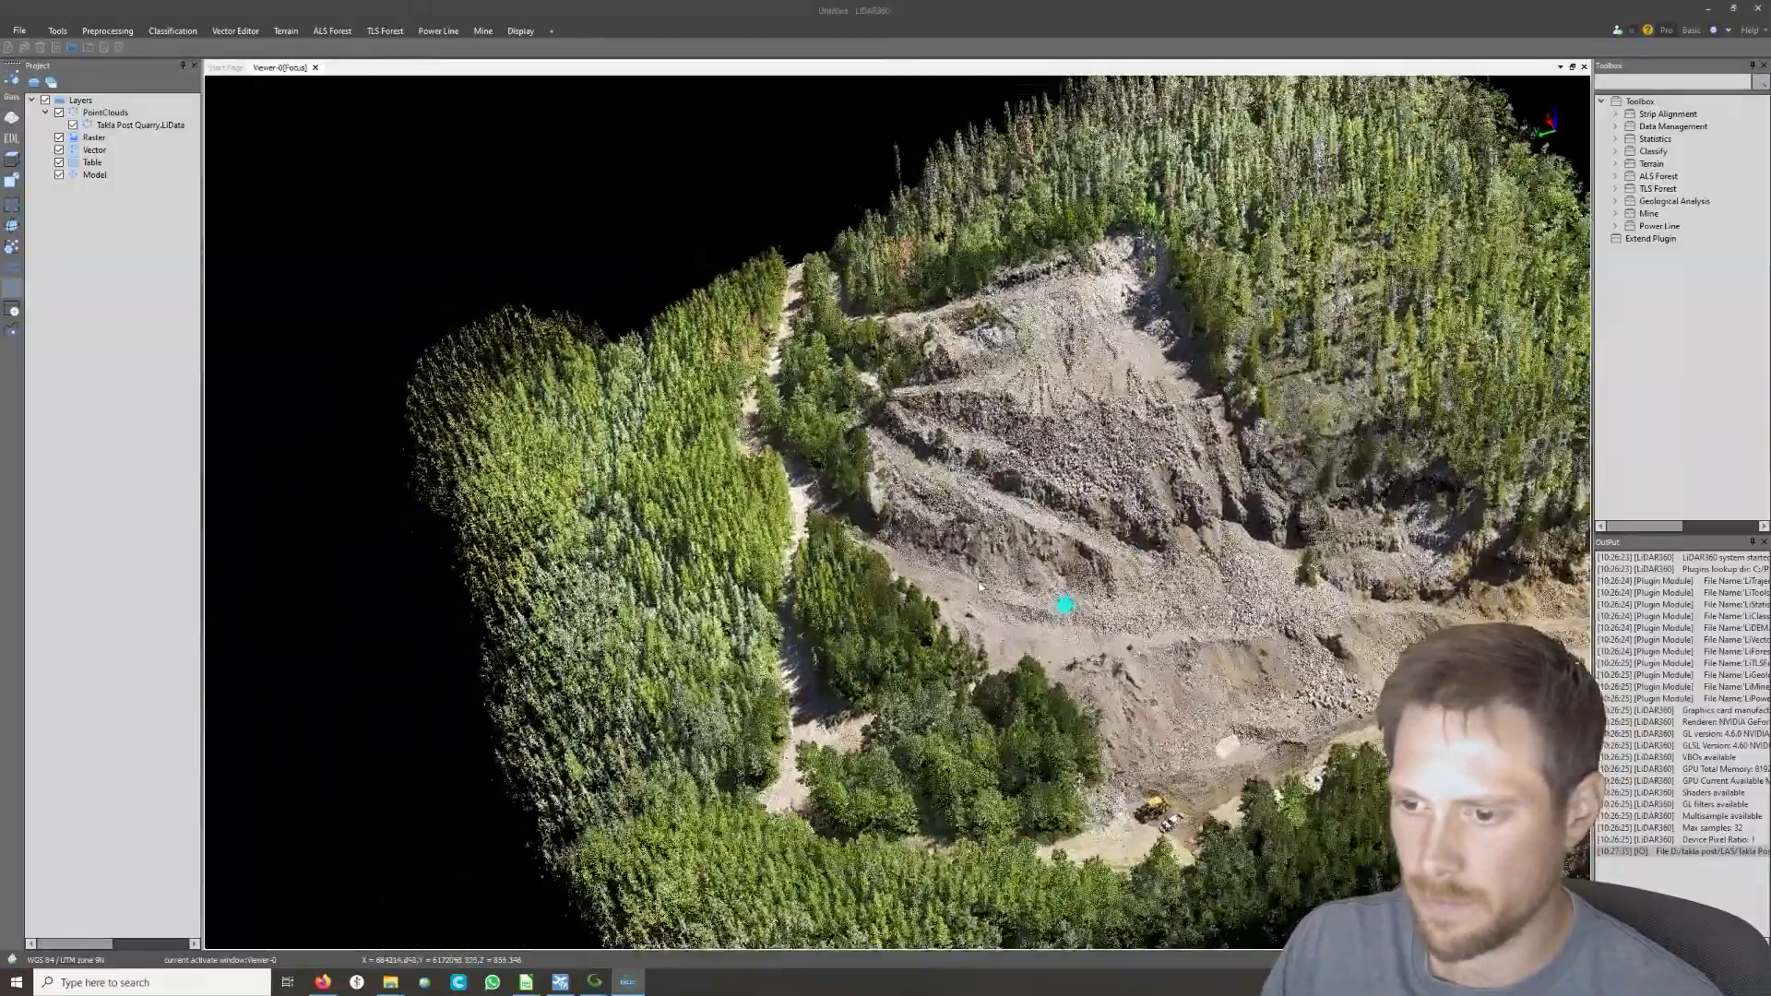
mouse_move(981, 586)
left_mouse_down()
mouse_move(1101, 579)
mouse_move(593, 281)
left_mouse_up()
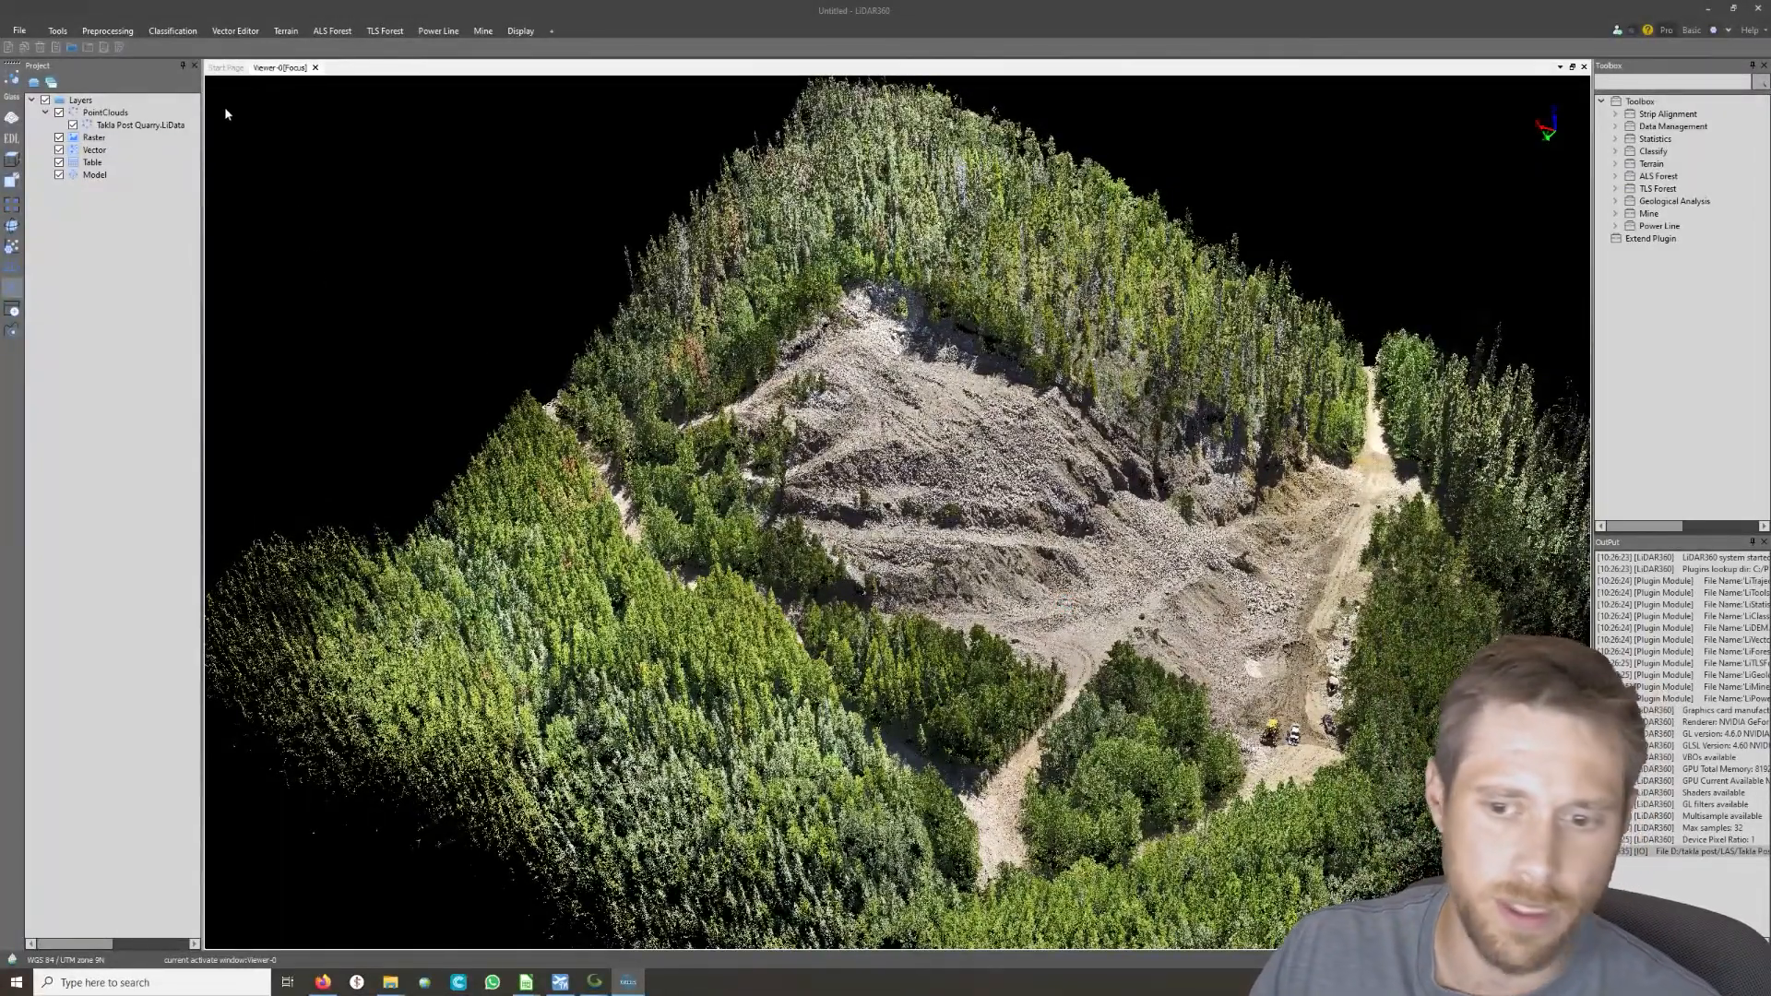
middle_click_drag(380, 113, 274, 140)
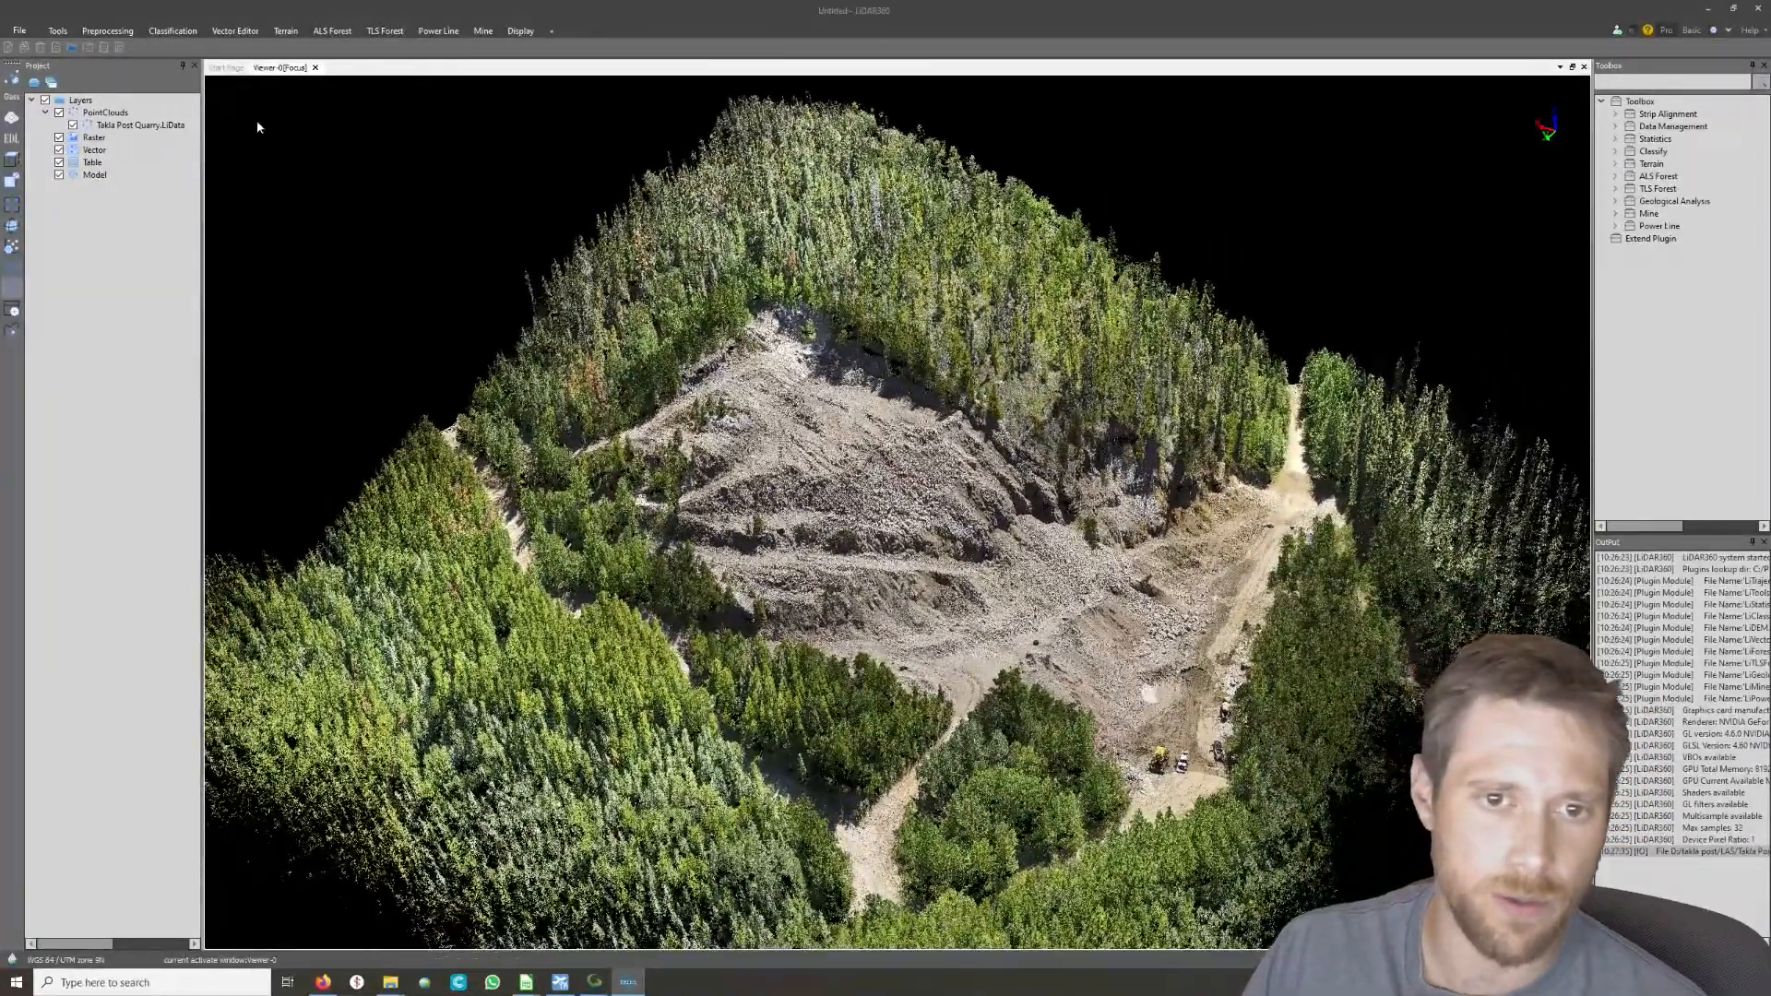
left_click(172, 32)
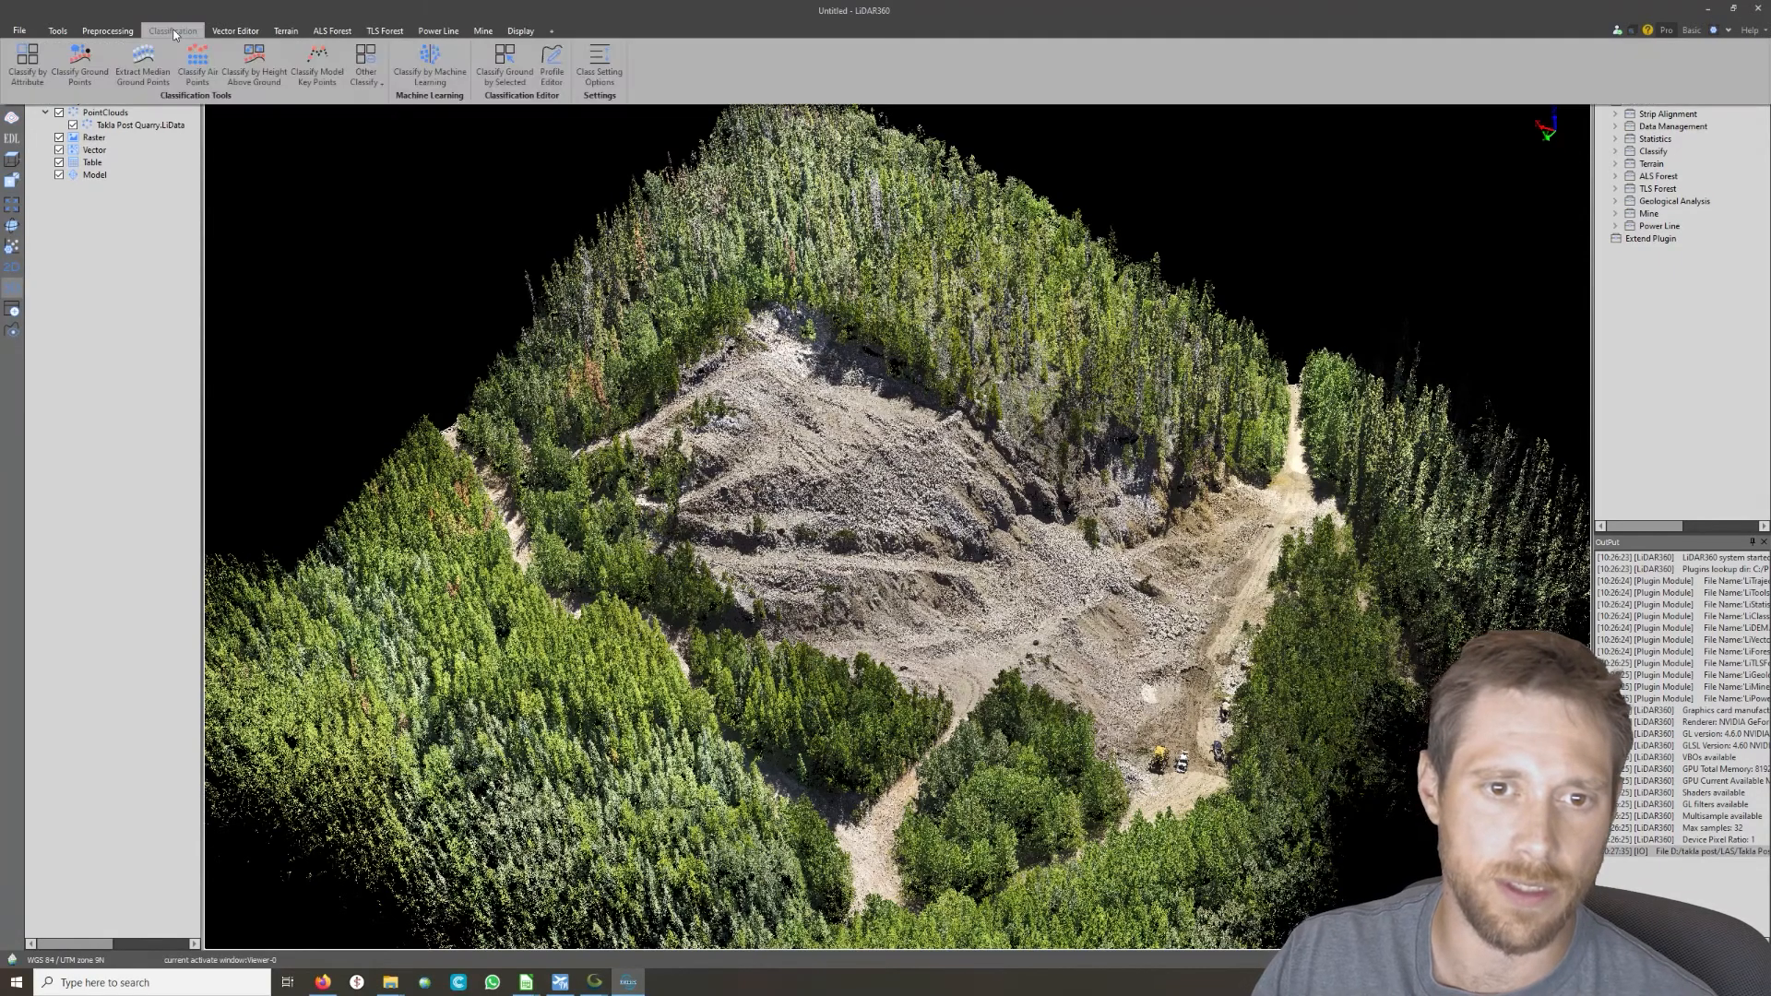
left_click(74, 76)
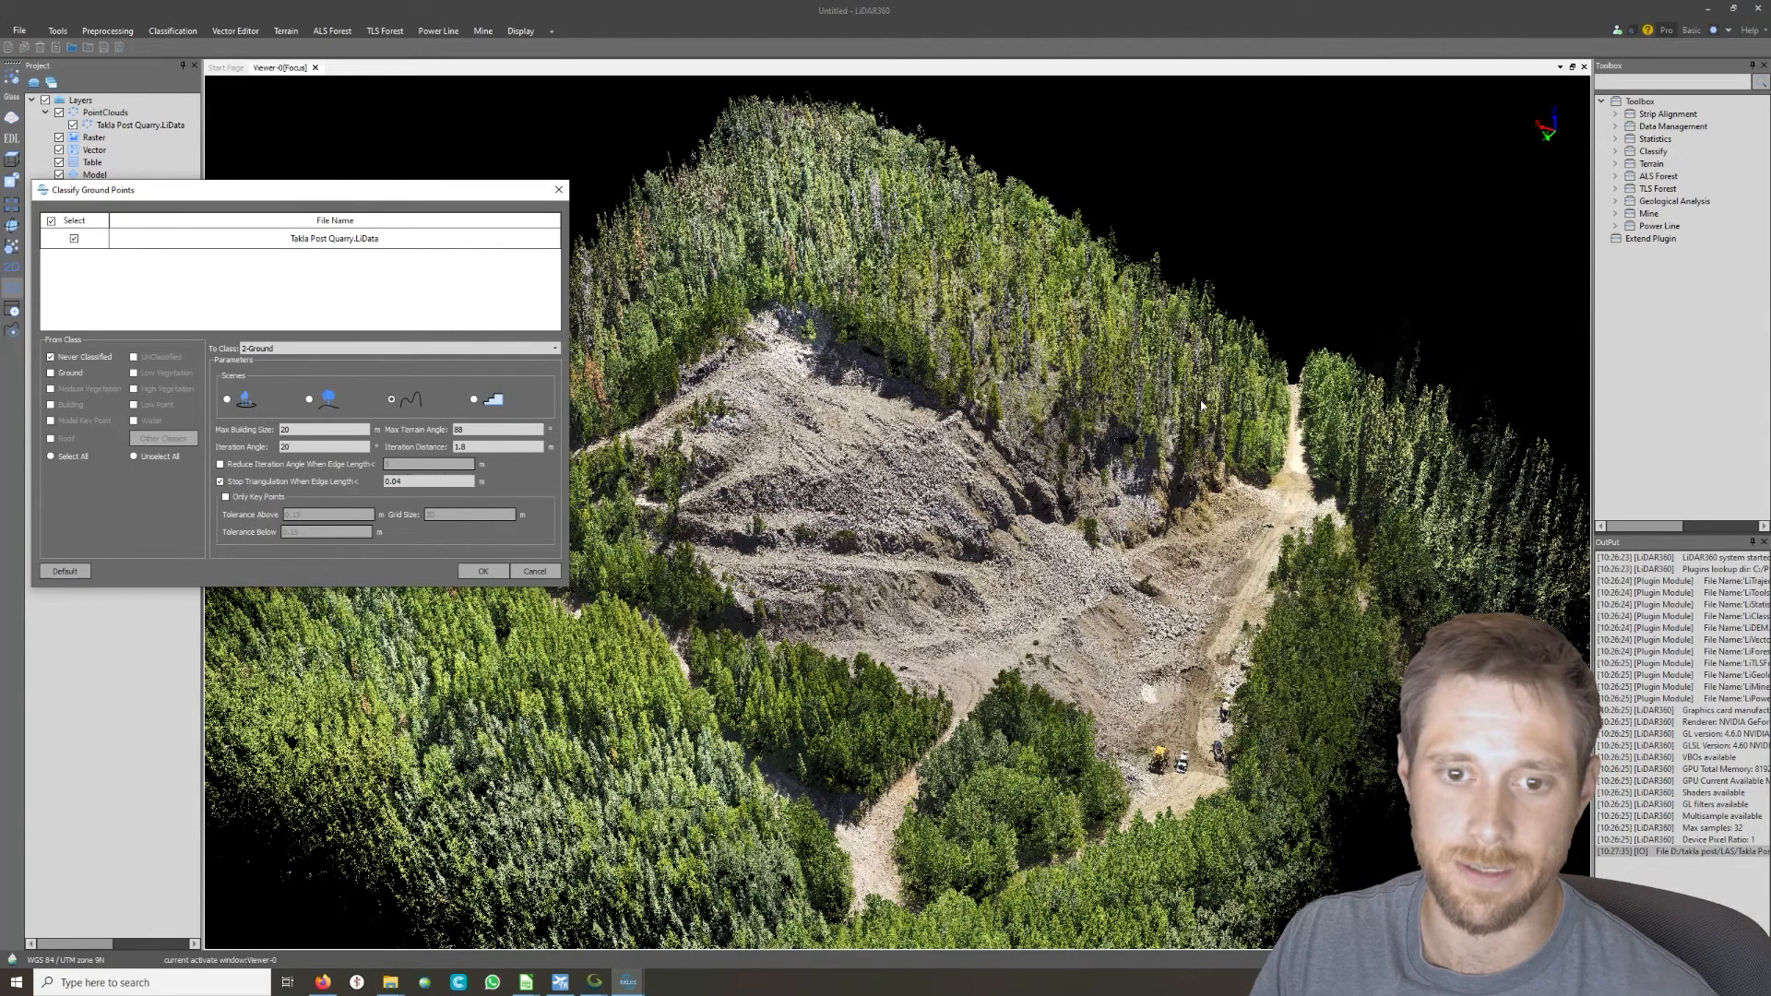
left_click(484, 572)
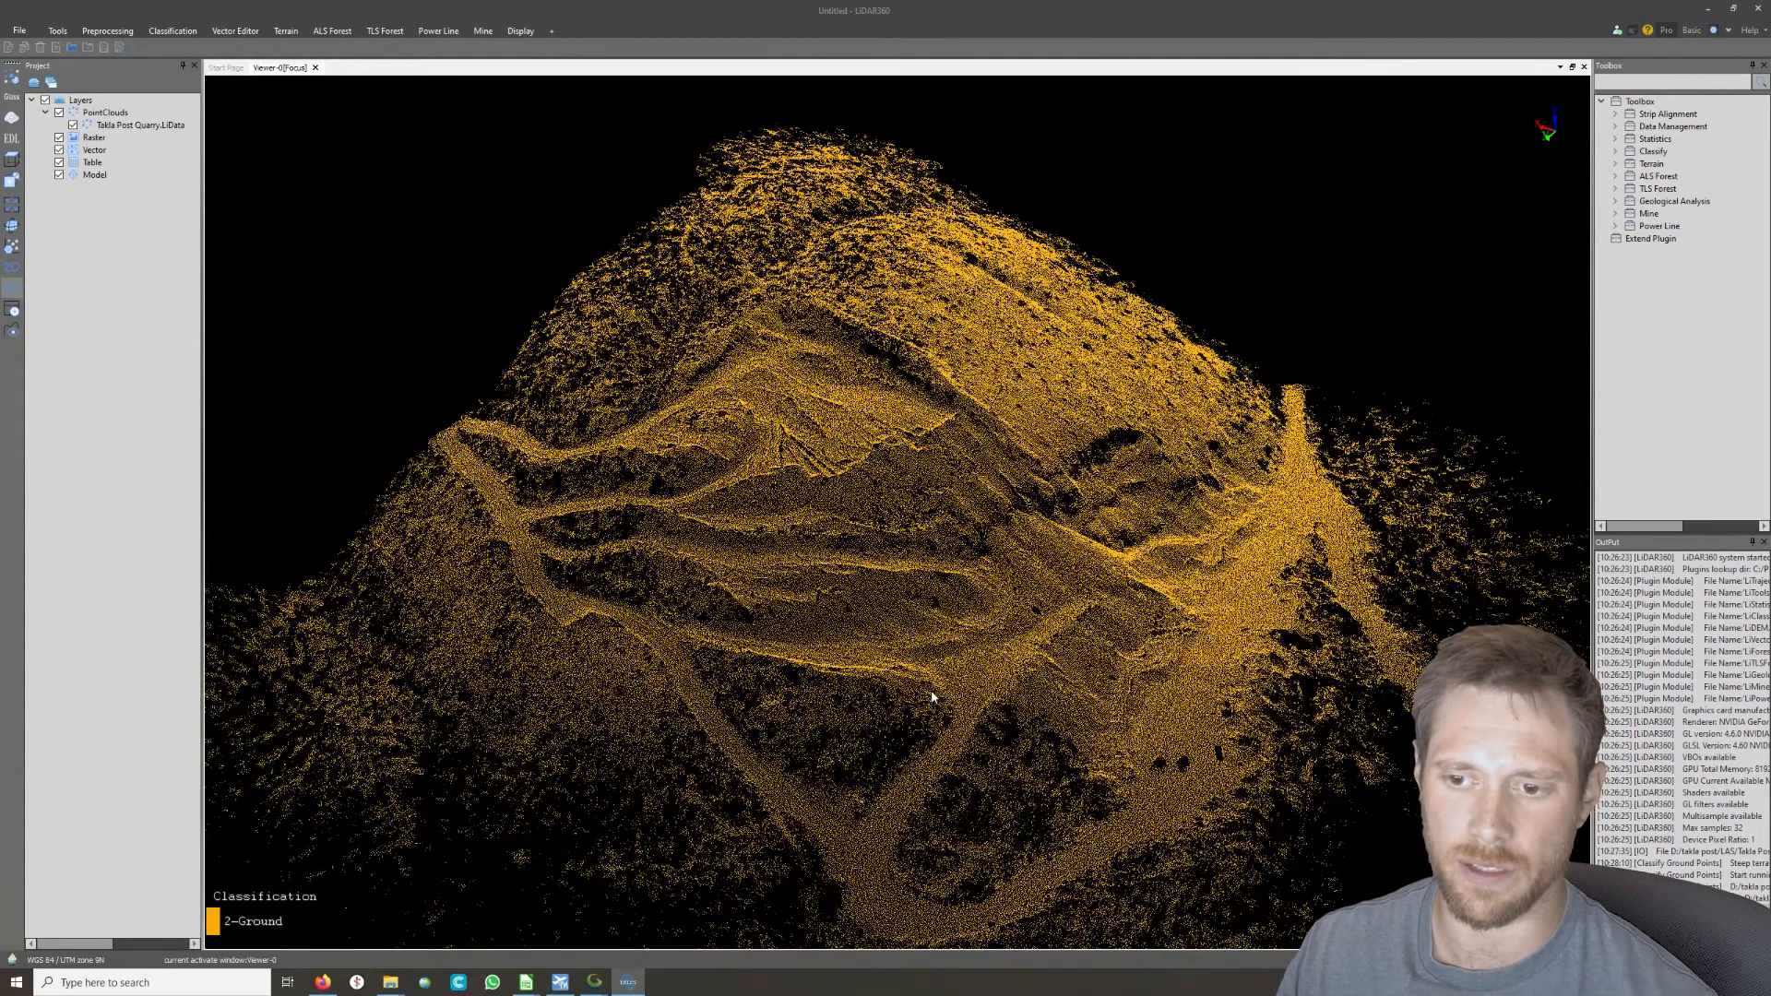
Turn on EDL shading to bring out the relief of the classified ground points
mouse_move(1001, 661)
left_mouse_down()
mouse_move(633, 613)
mouse_move(1008, 704)
mouse_move(749, 476)
left_mouse_up()
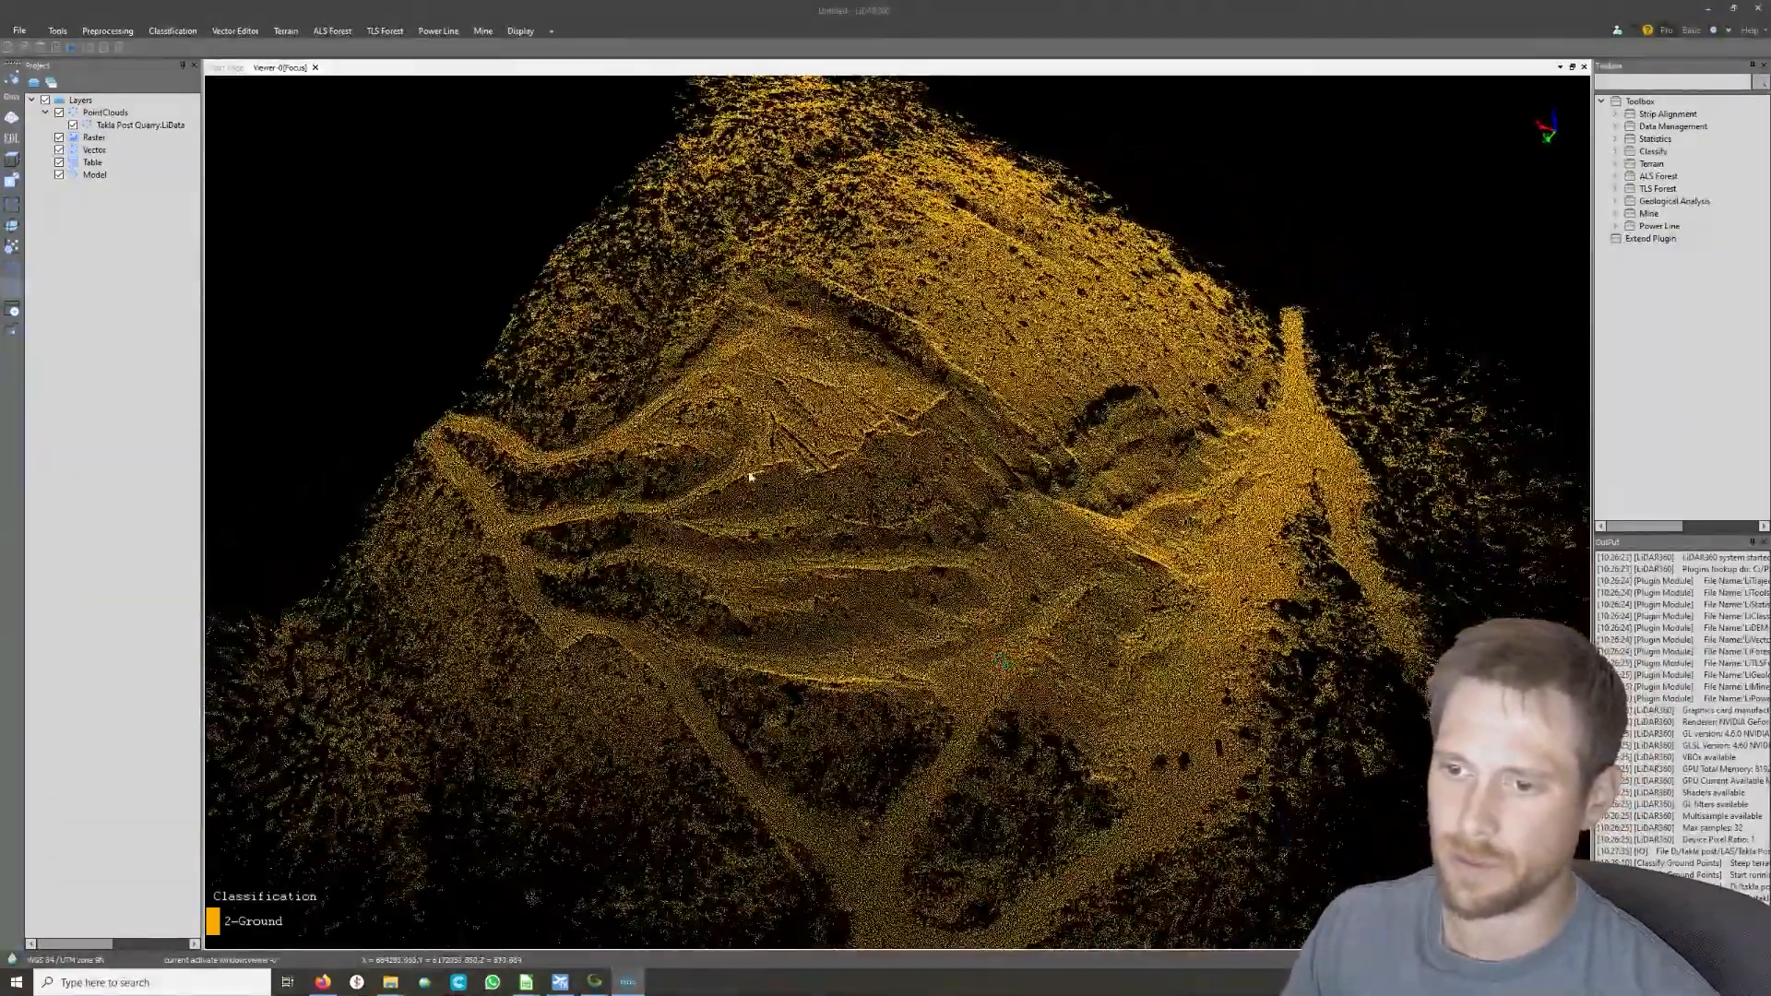
left_click(11, 143)
mouse_move(756, 424)
left_mouse_down()
mouse_move(790, 416)
mouse_move(792, 385)
mouse_move(826, 692)
mouse_move(608, 662)
mouse_move(751, 526)
mouse_move(1233, 673)
mouse_move(1265, 593)
mouse_move(1063, 598)
mouse_move(1197, 644)
mouse_move(1315, 719)
left_mouse_up()
left_click_drag(1603, 749, 1536, 770)
mouse_move(1503, 922)
middle_mouse_down()
mouse_move(1317, 728)
mouse_move(1311, 681)
middle_mouse_up()
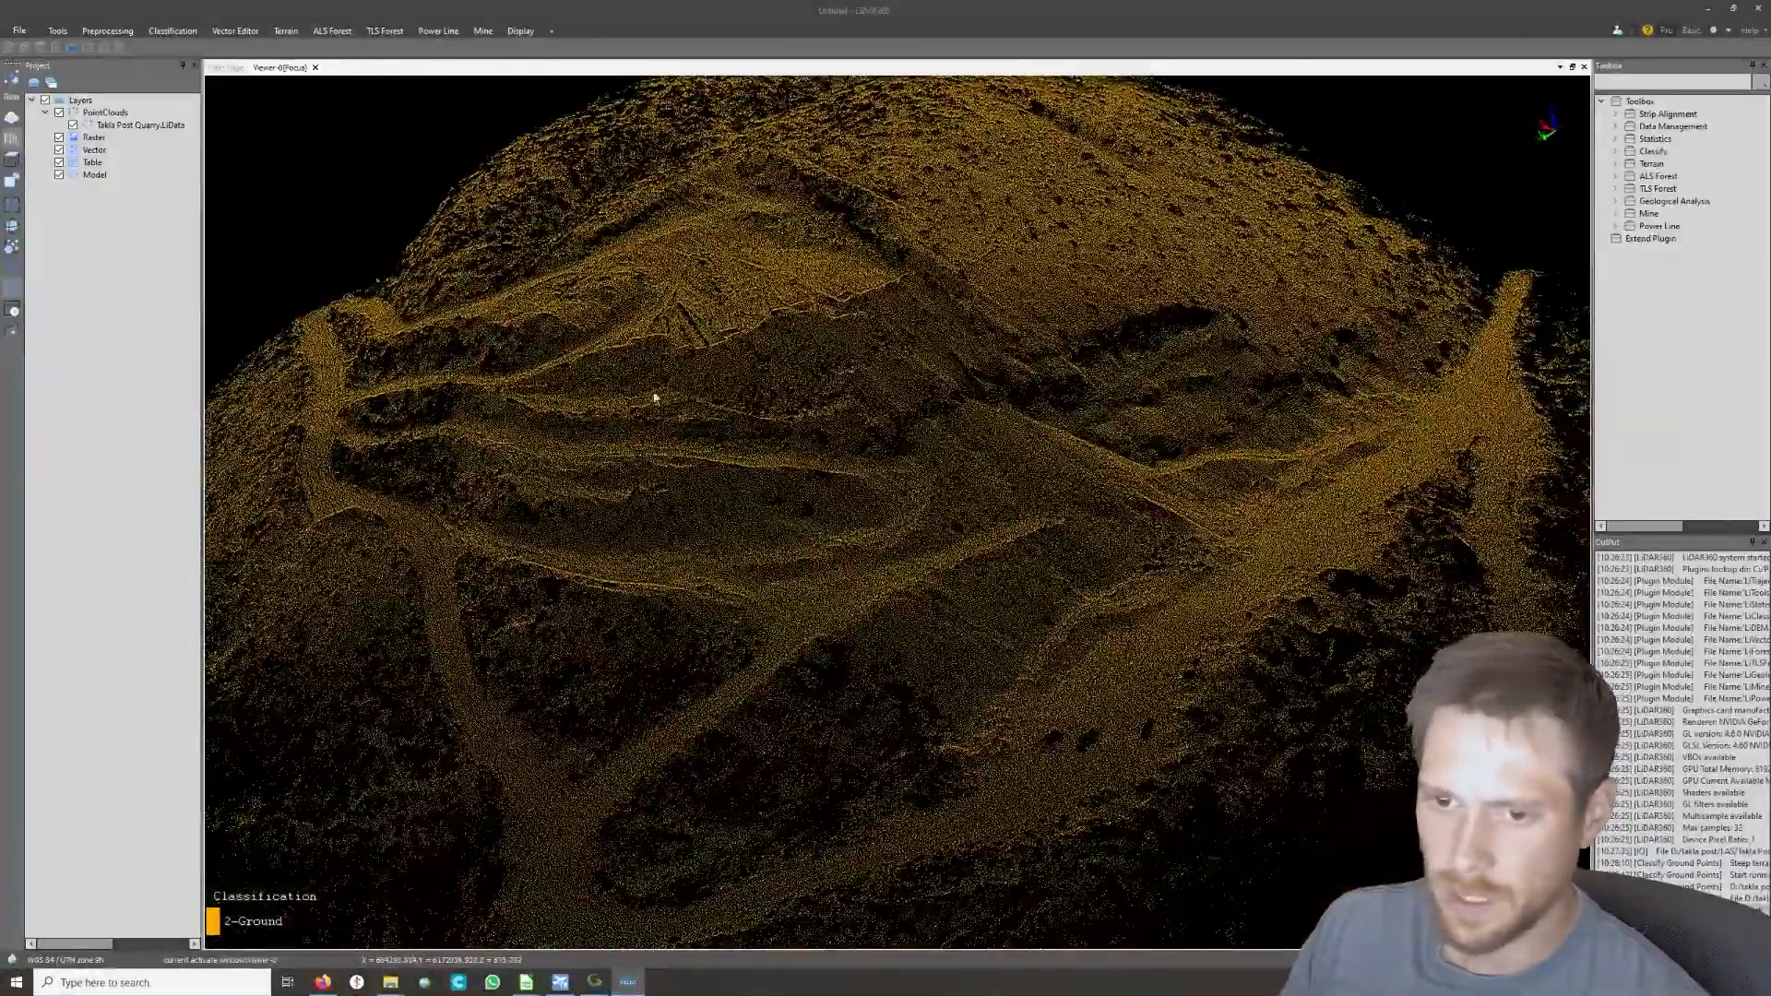
left_click(12, 117)
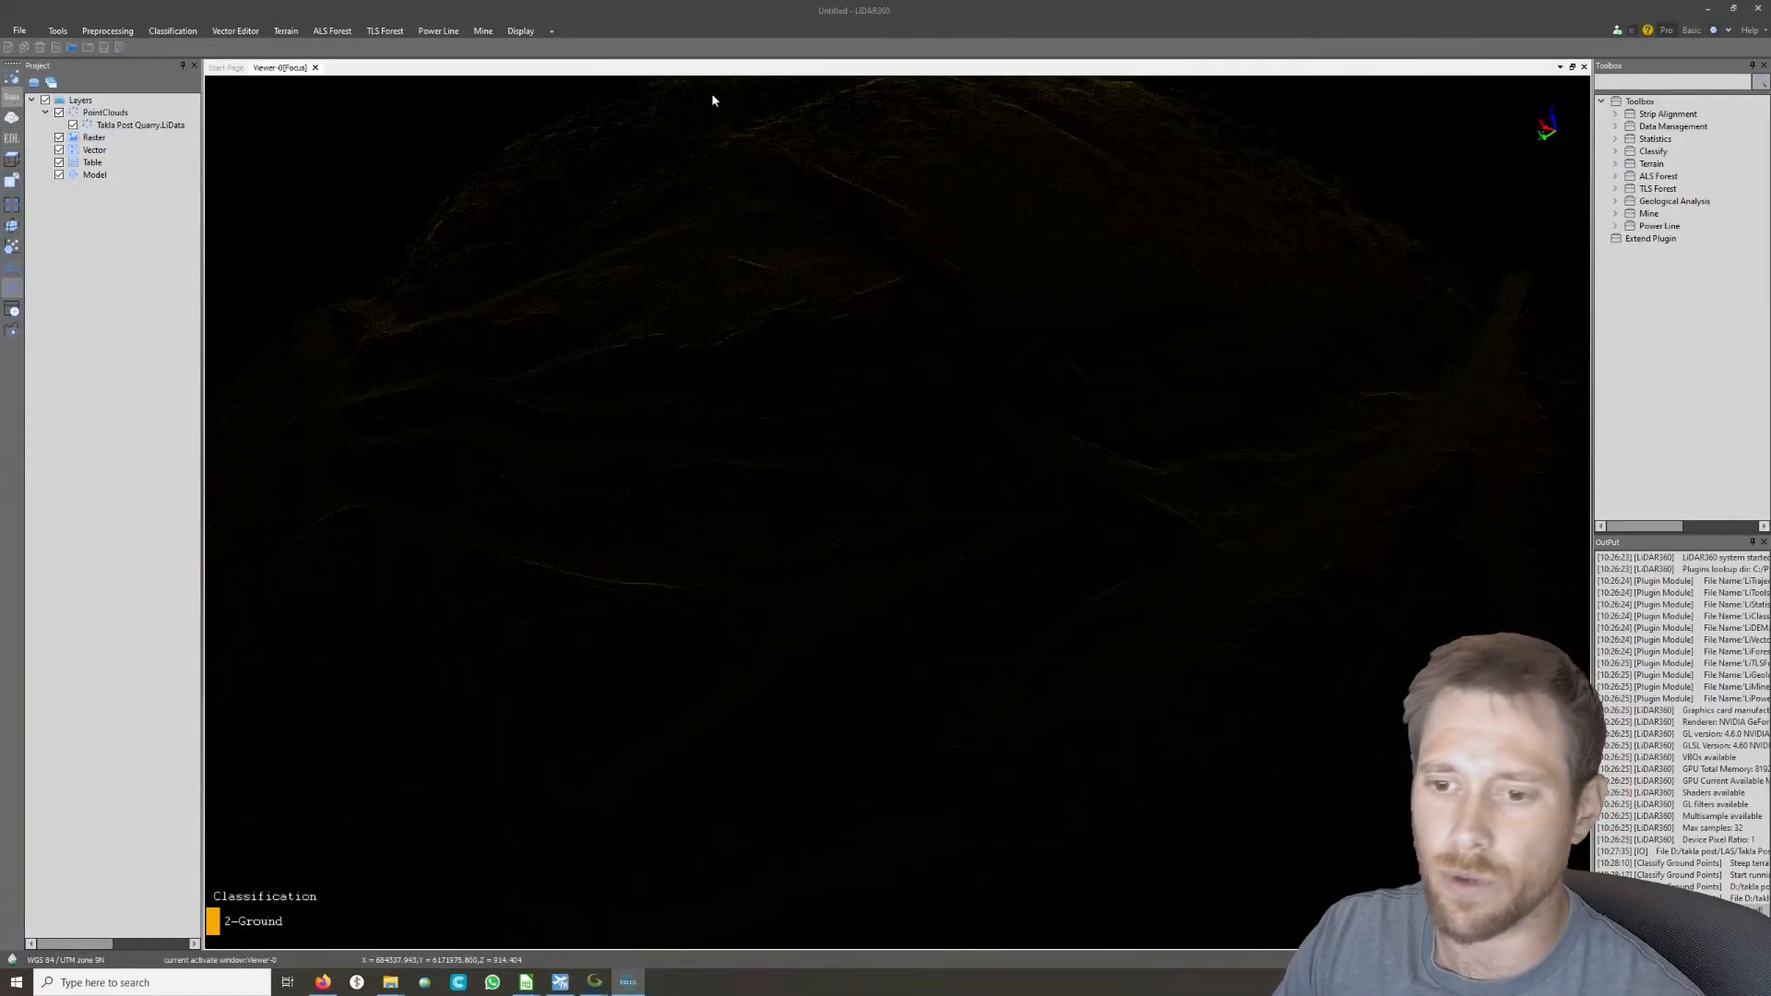
Raise the point display brightness in the viewer settings and enable circular points
scroll(1008, 545, "down", 7)
mouse_move(920, 550)
left_mouse_down()
mouse_move(1193, 517)
mouse_move(1166, 590)
mouse_move(613, 510)
mouse_move(468, 426)
mouse_move(771, 517)
mouse_move(961, 541)
mouse_move(941, 531)
left_mouse_up()
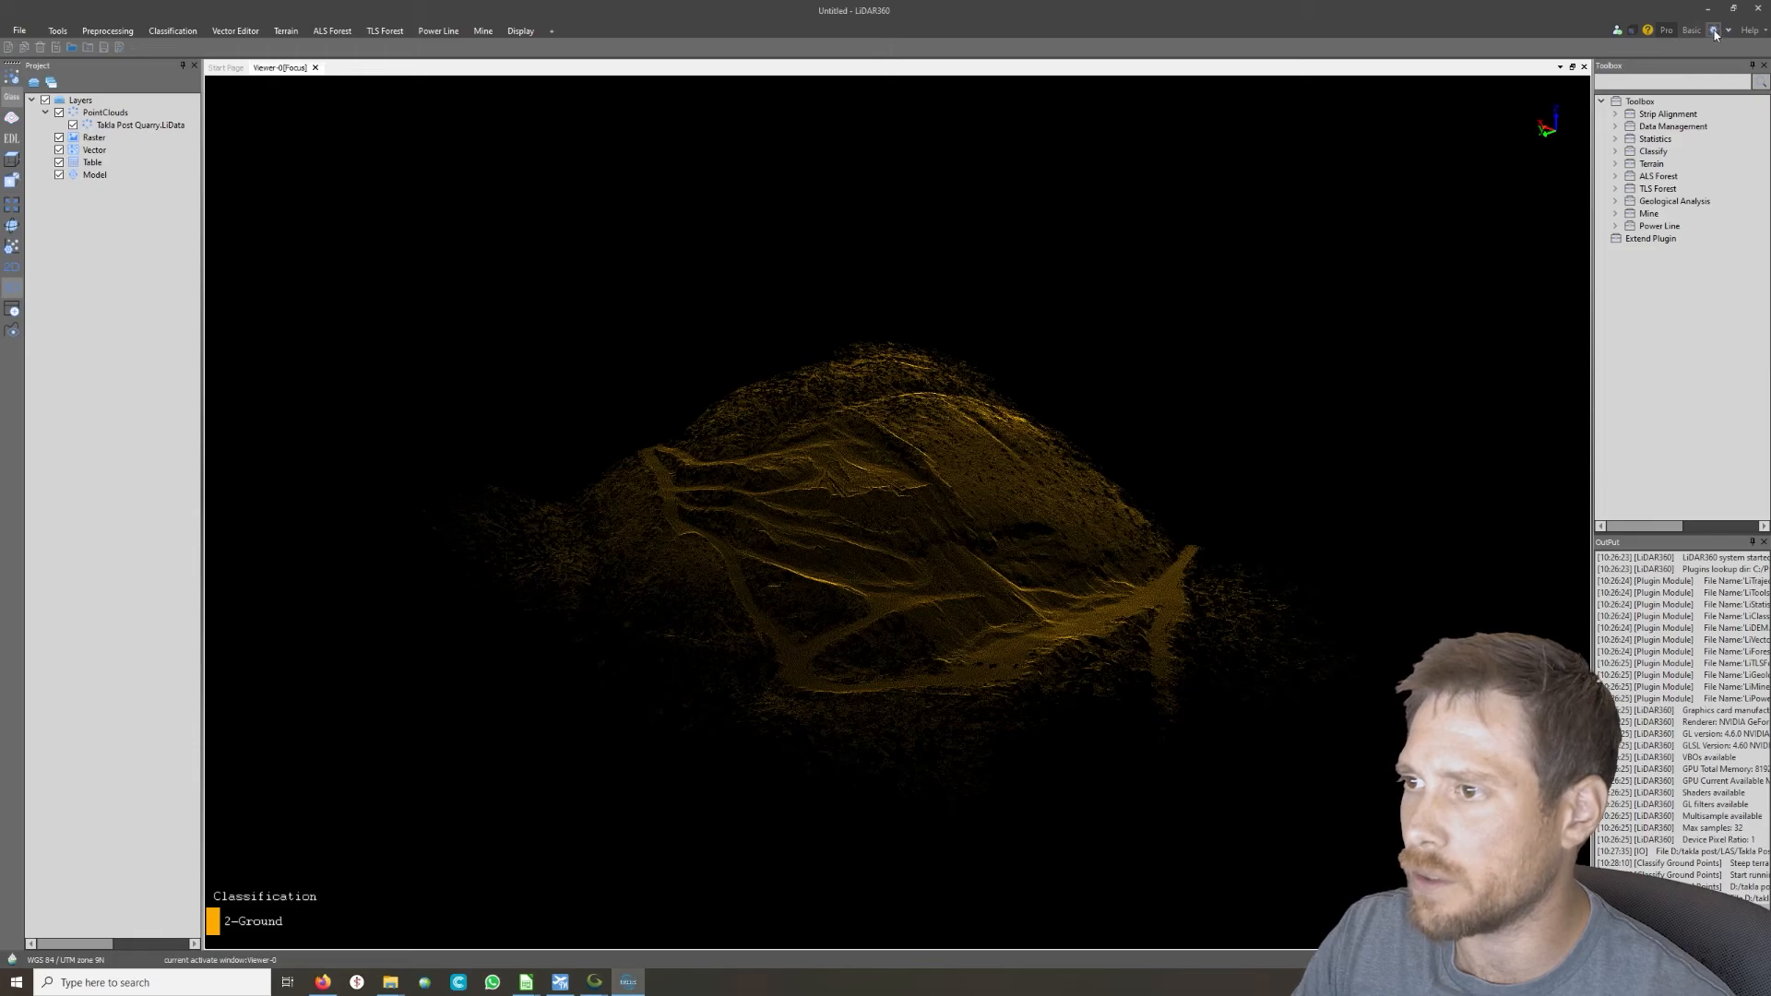
left_click(1713, 31)
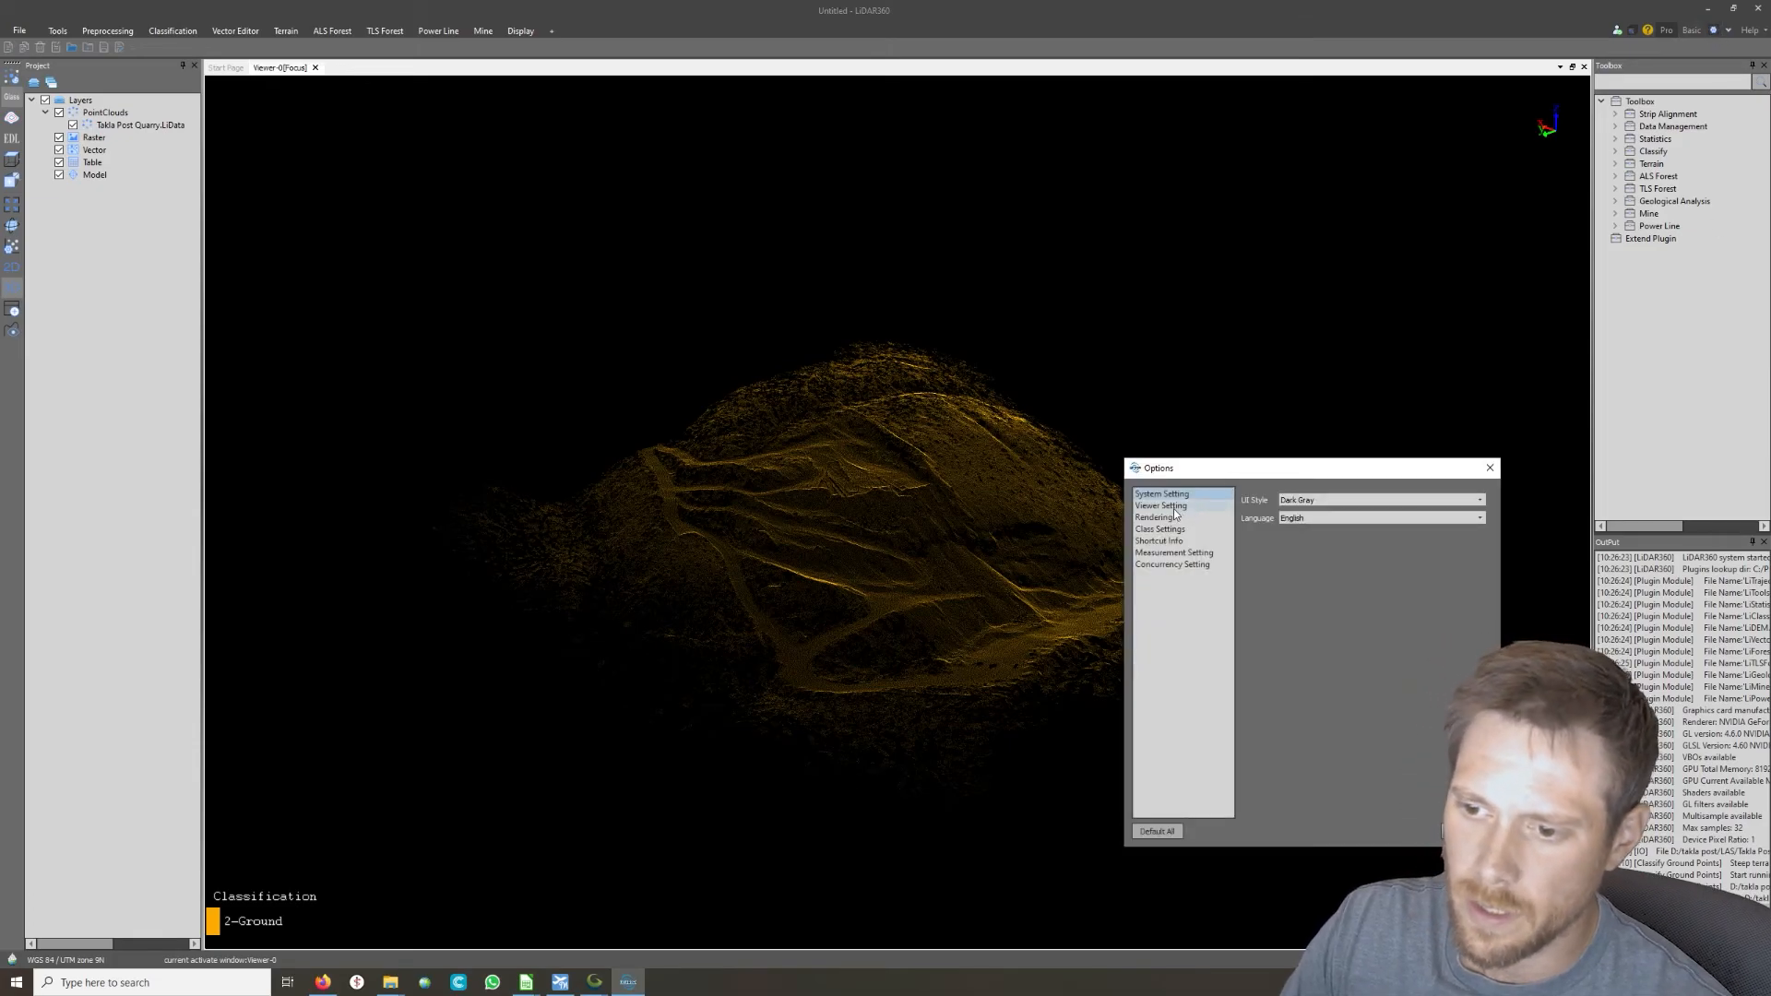
left_click(1168, 507)
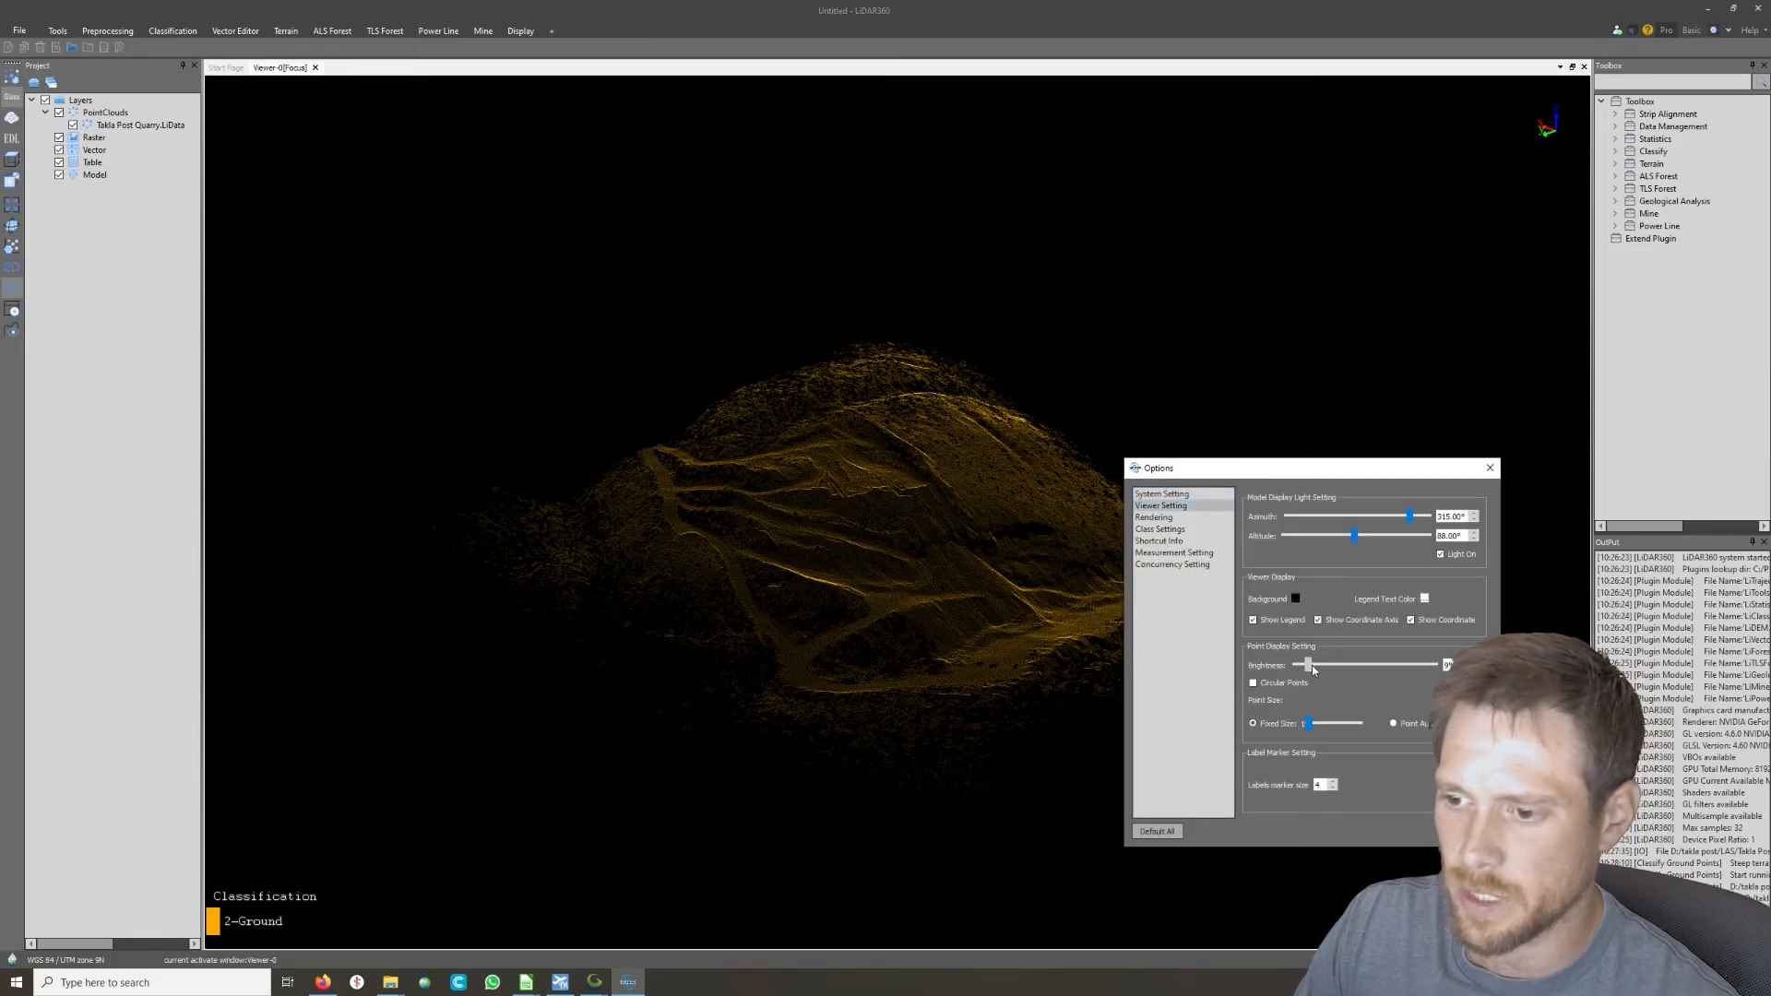
left_click_drag(1333, 670, 1346, 672)
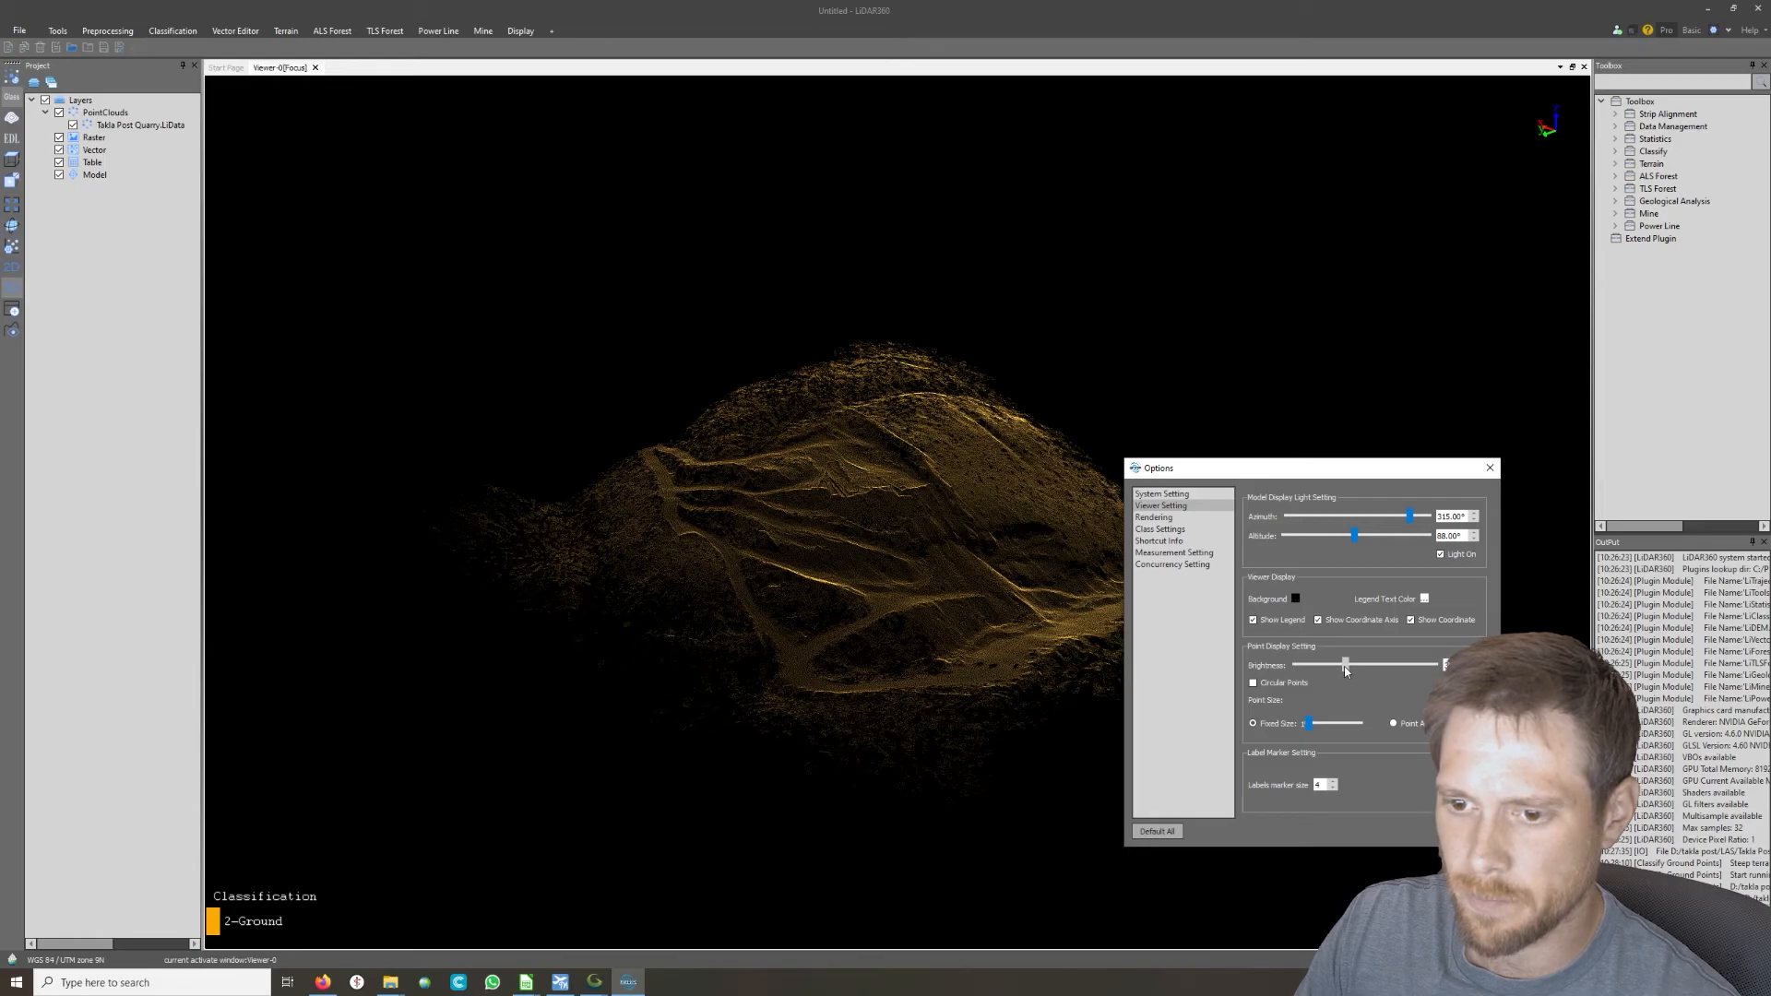
left_click(1253, 684)
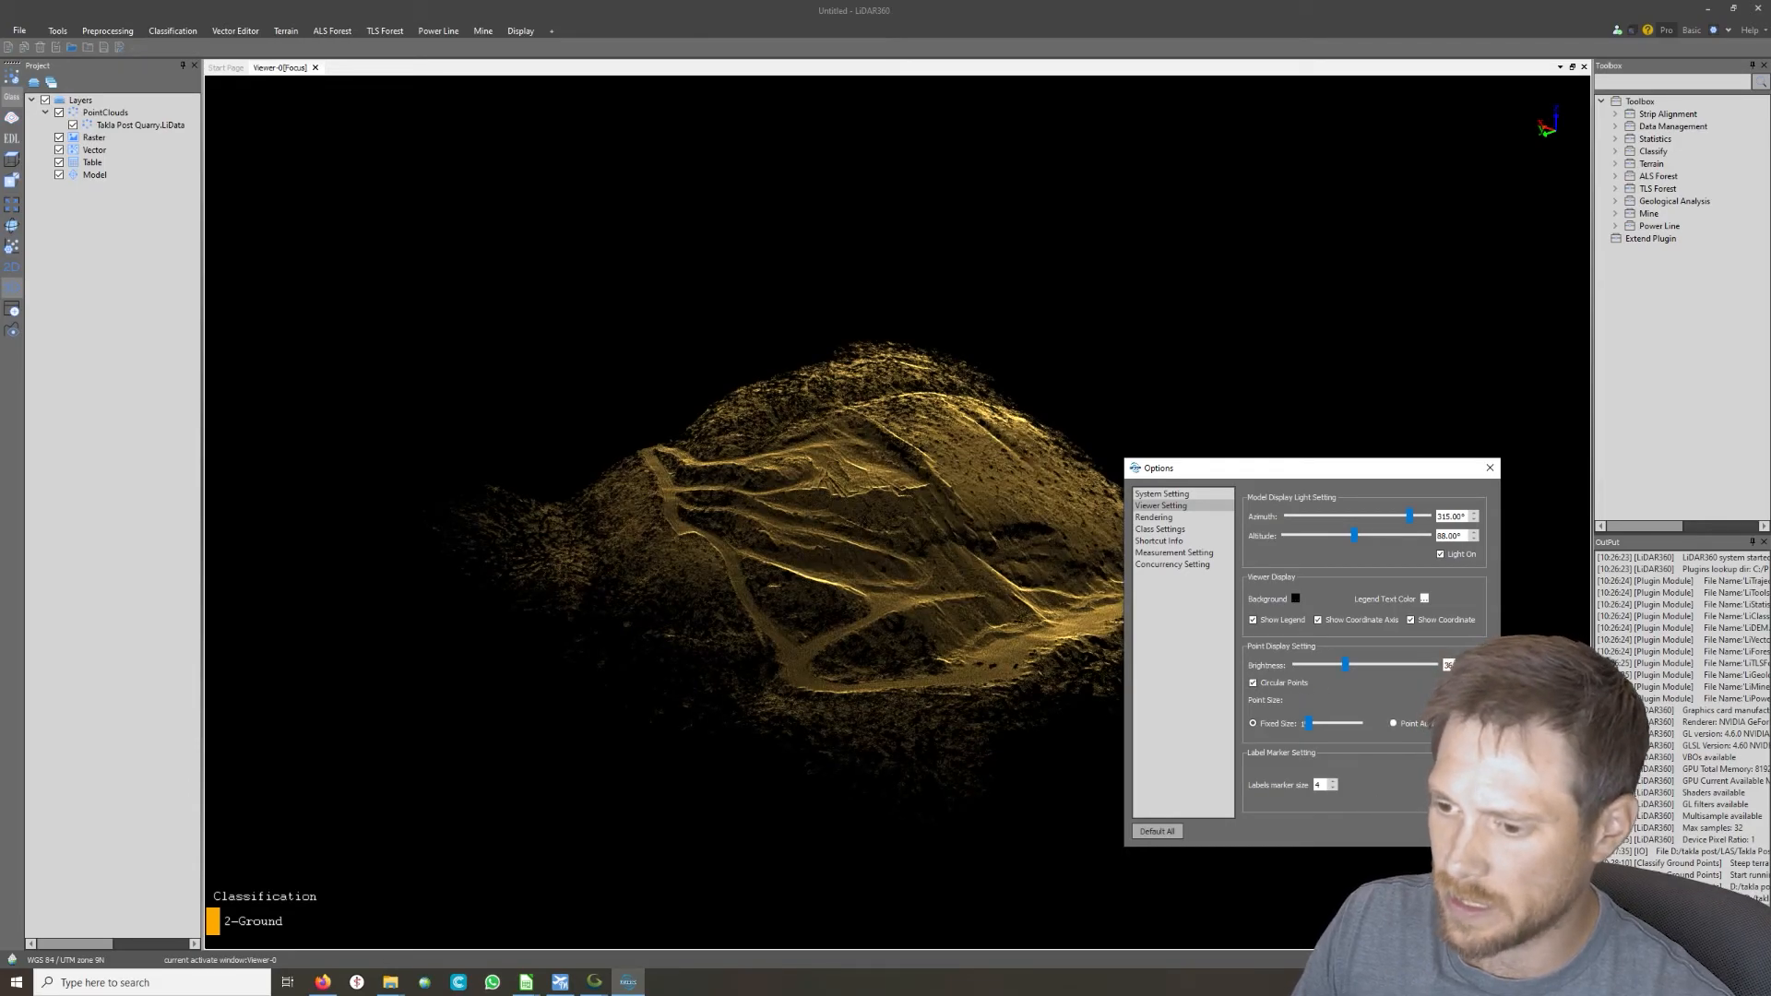
left_click(1466, 831)
Set up a DEM from the Takla Post Quarry point cloud with an XSize and YSize of 0.25 m
left_click_drag(988, 680, 821, 662)
mouse_move(843, 561)
left_mouse_down()
mouse_move(672, 584)
mouse_move(863, 627)
mouse_move(1020, 605)
mouse_move(933, 547)
mouse_move(995, 564)
left_mouse_up()
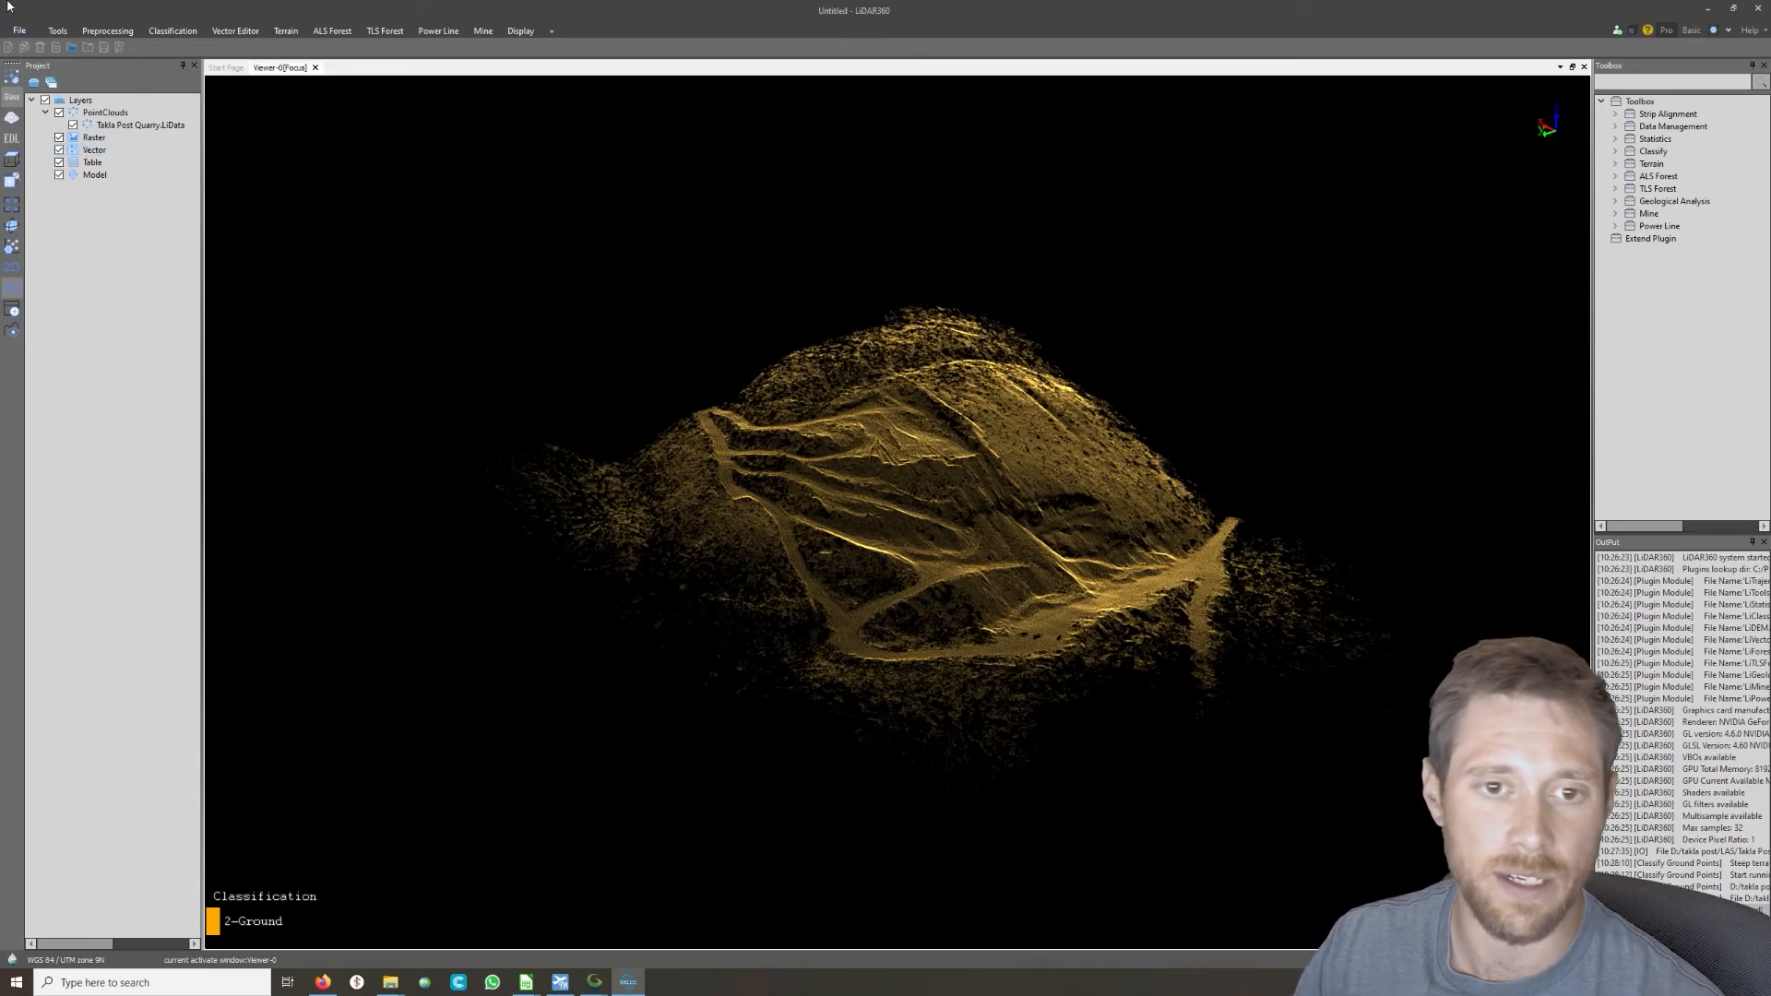
left_click(301, 35)
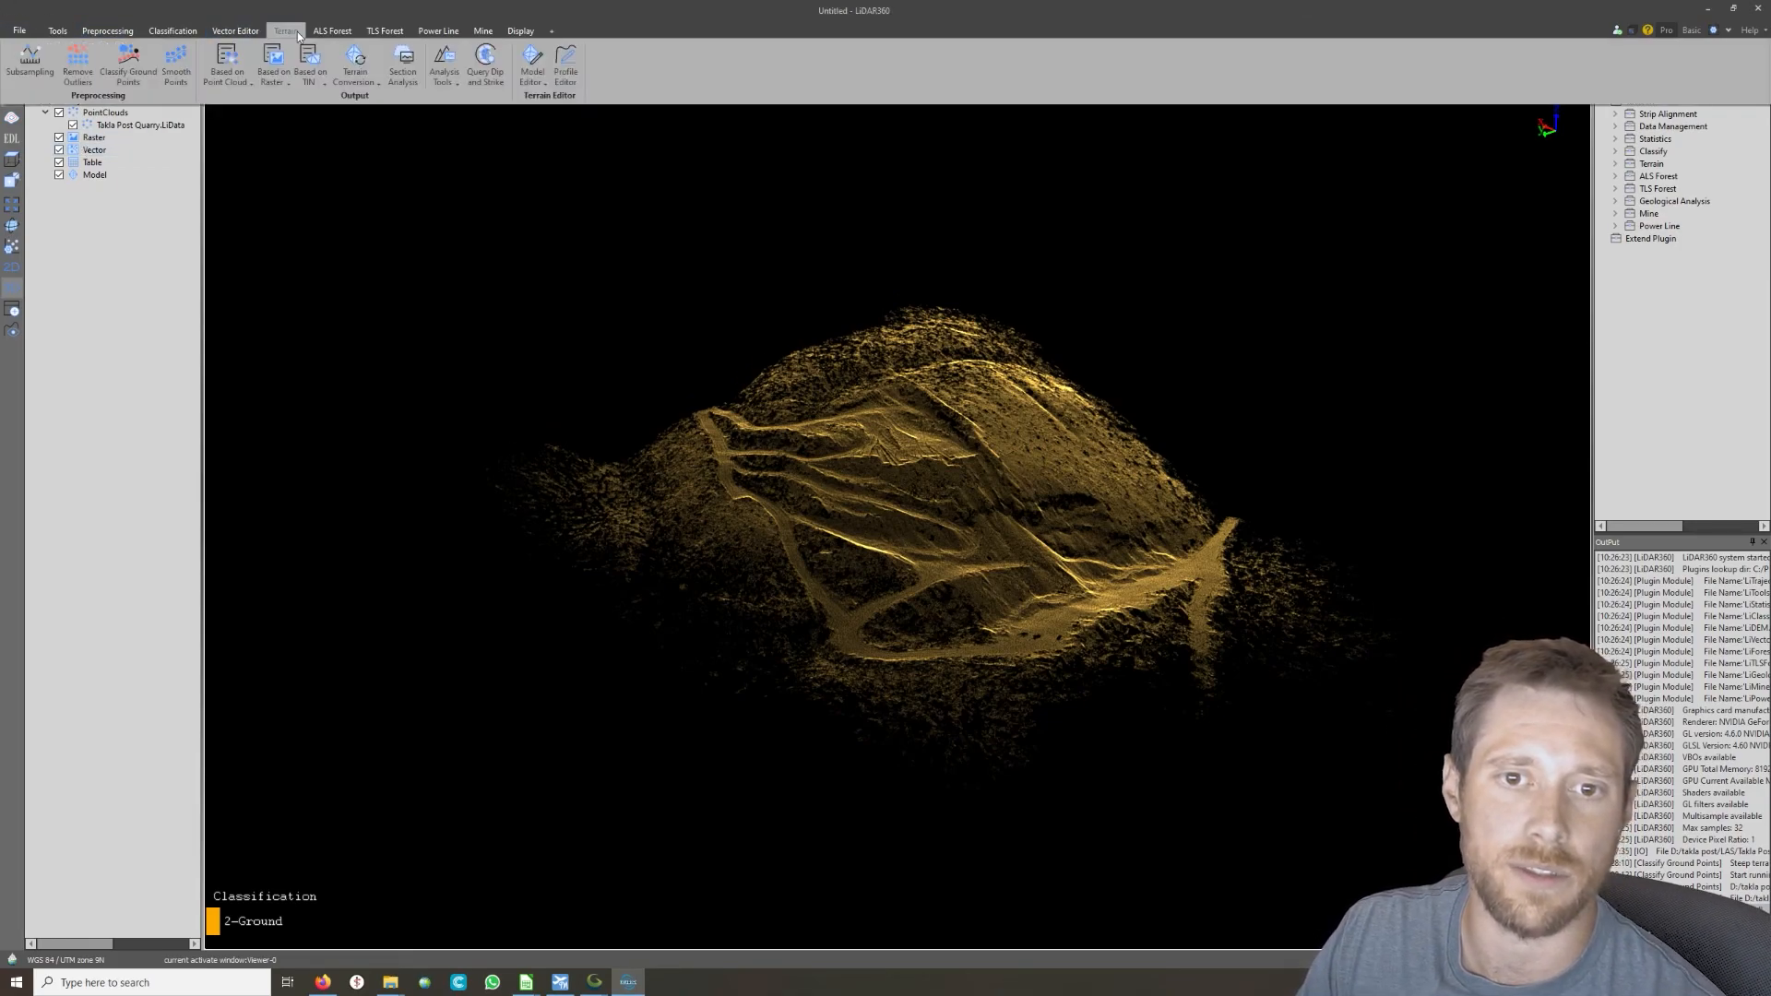
left_click(236, 75)
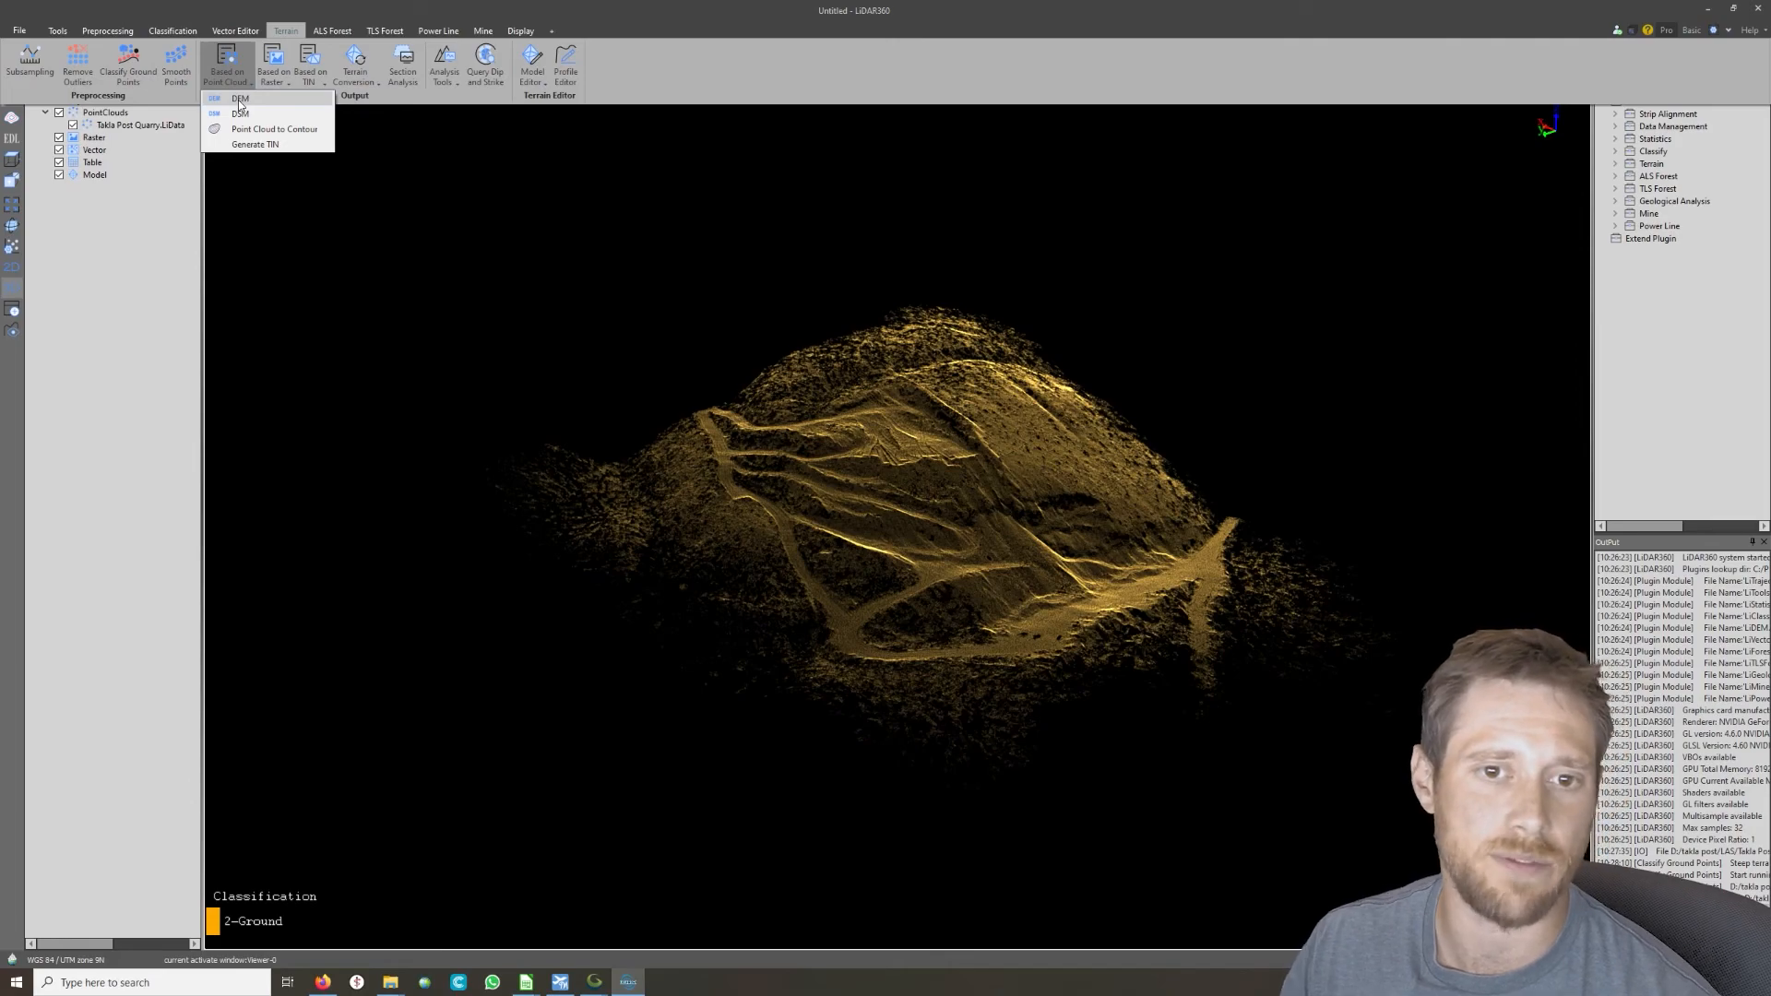
left_click(240, 98)
left_click(934, 640)
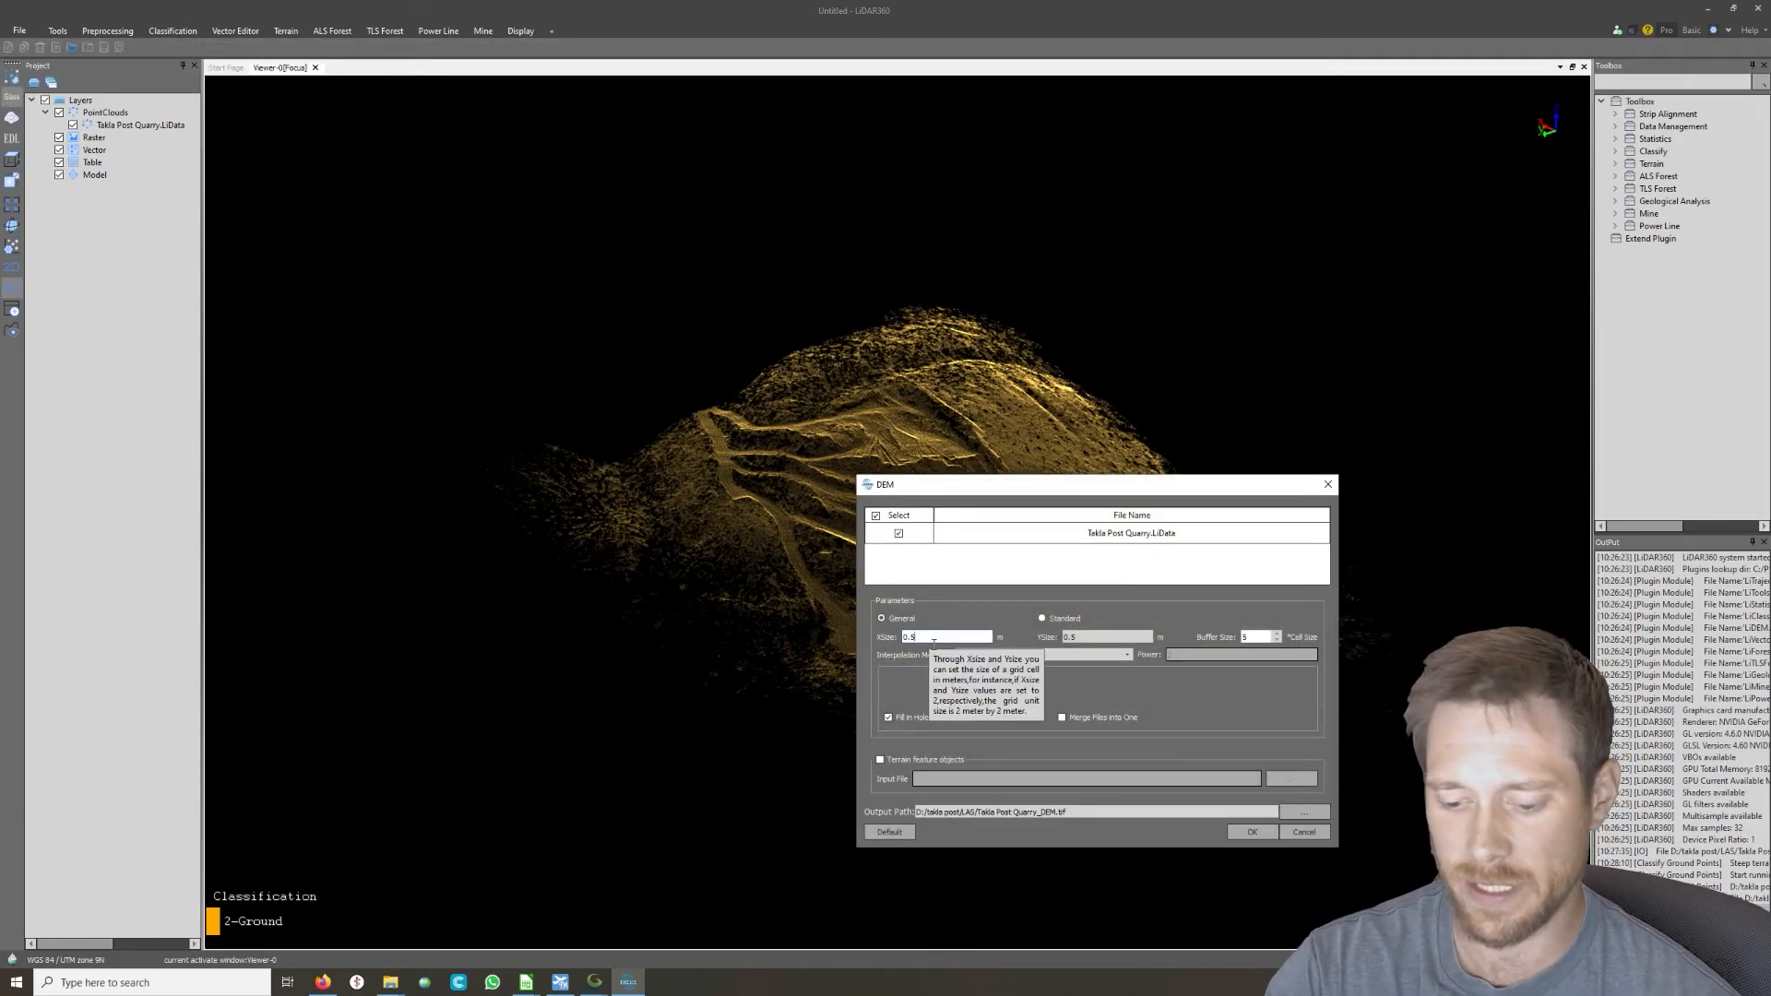
key("BackSpace")
type("25")
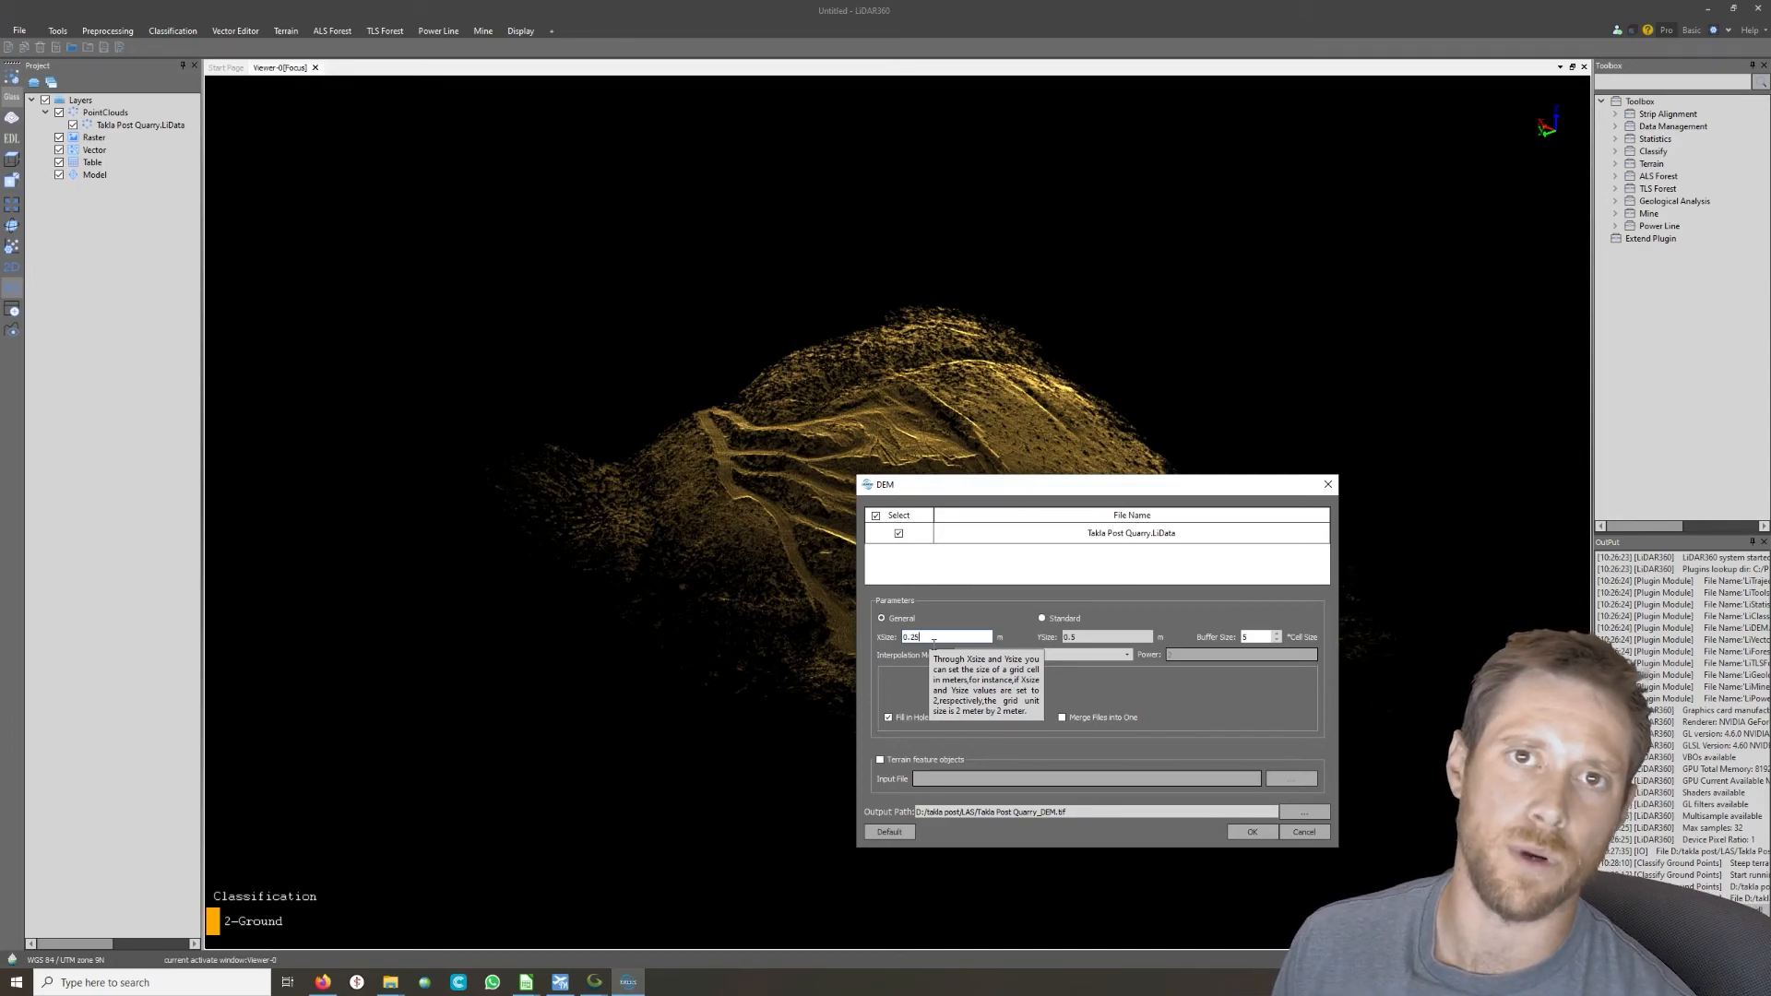
left_click(1094, 640)
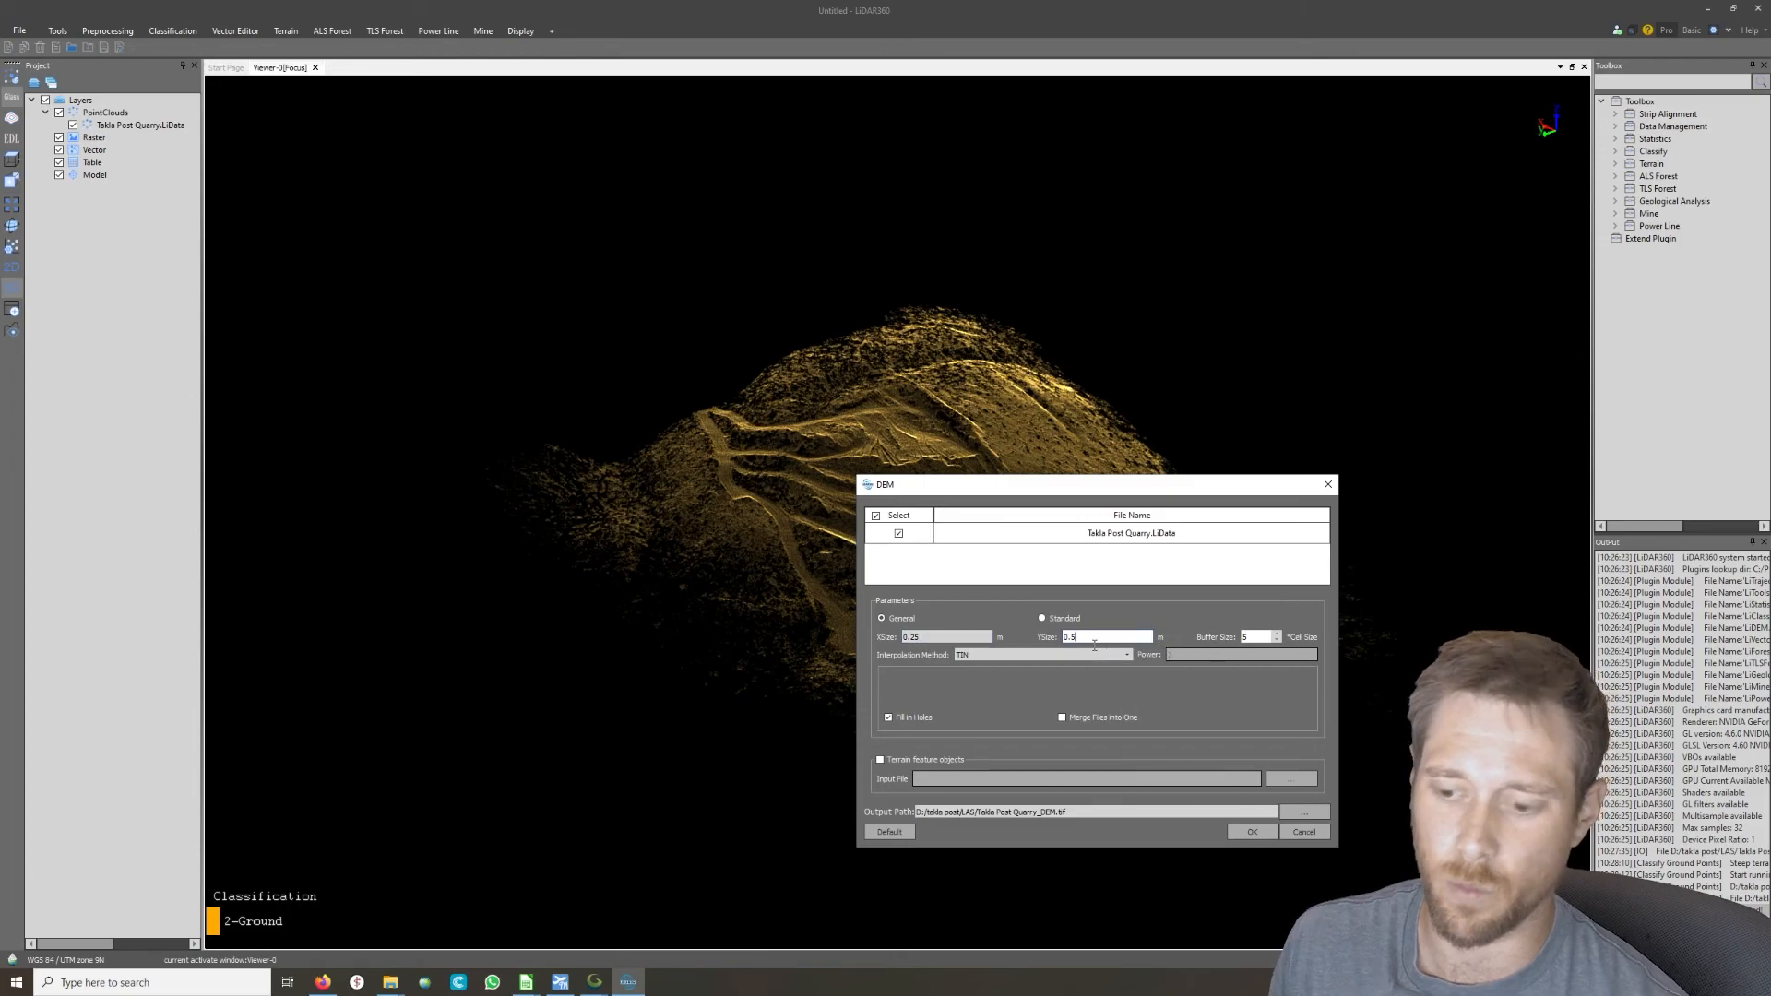
key("BackSpace")
type("25")
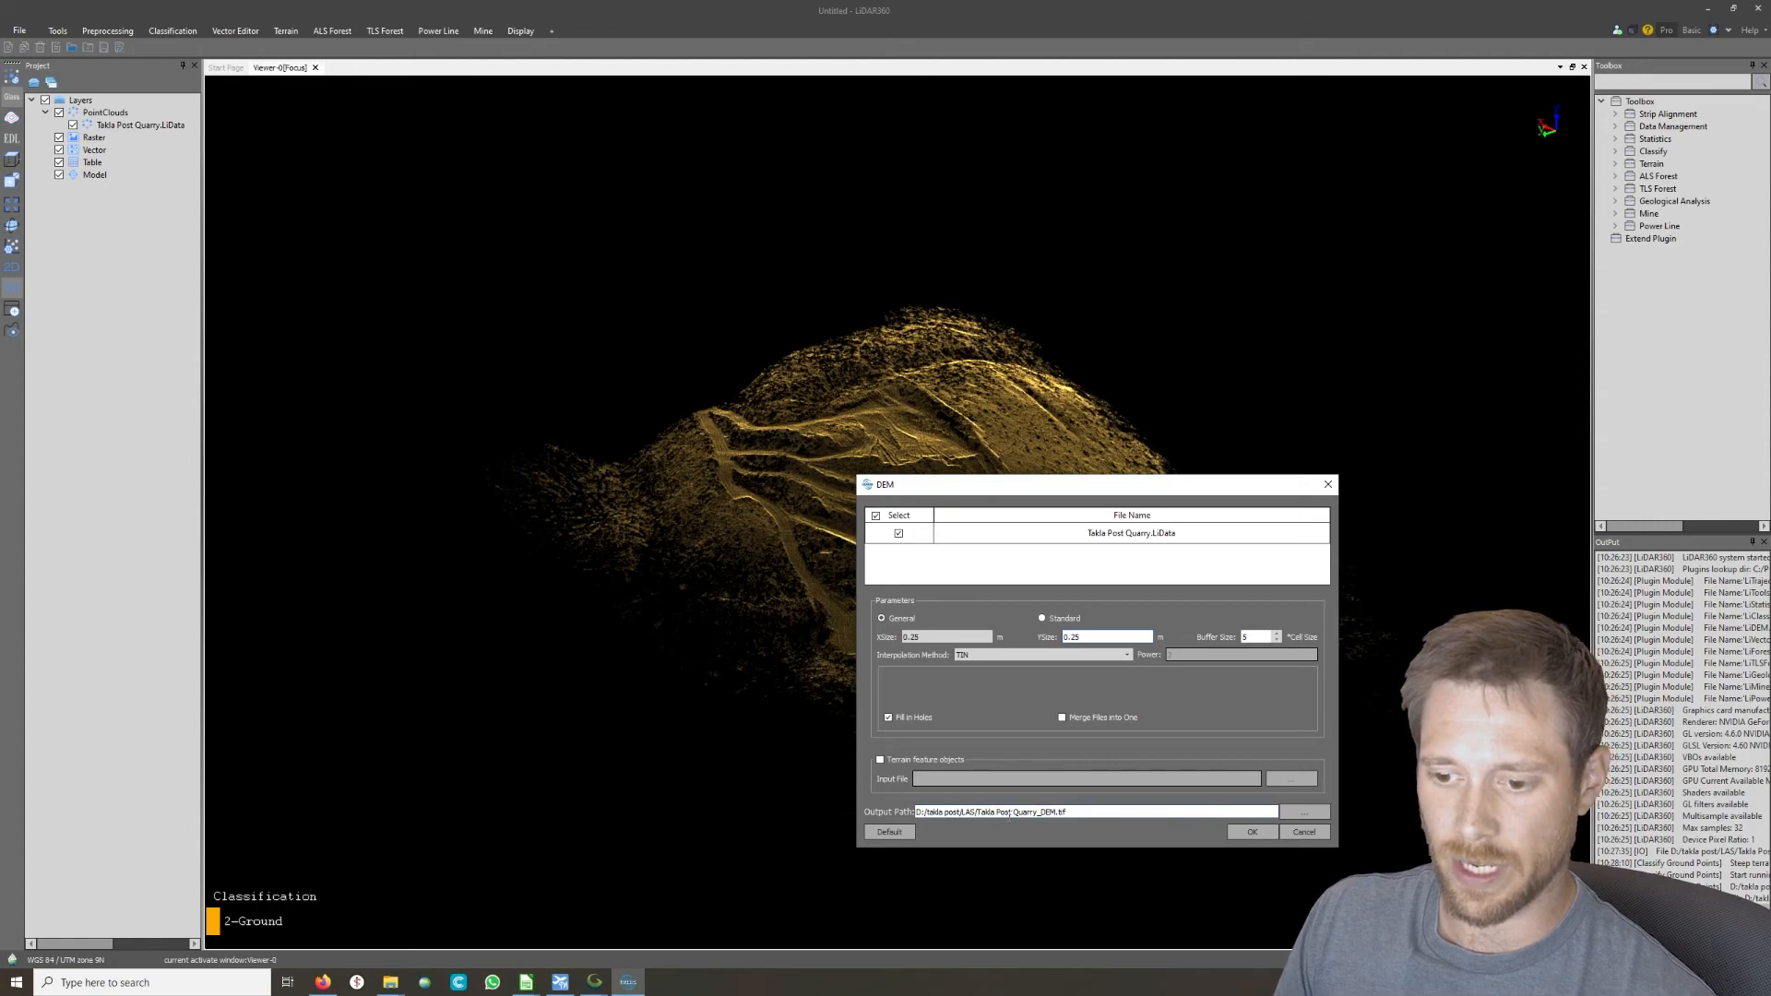
Generate the DEM, add it to the current project and hide the Takla Post Quarry point cloud
left_click(1251, 834)
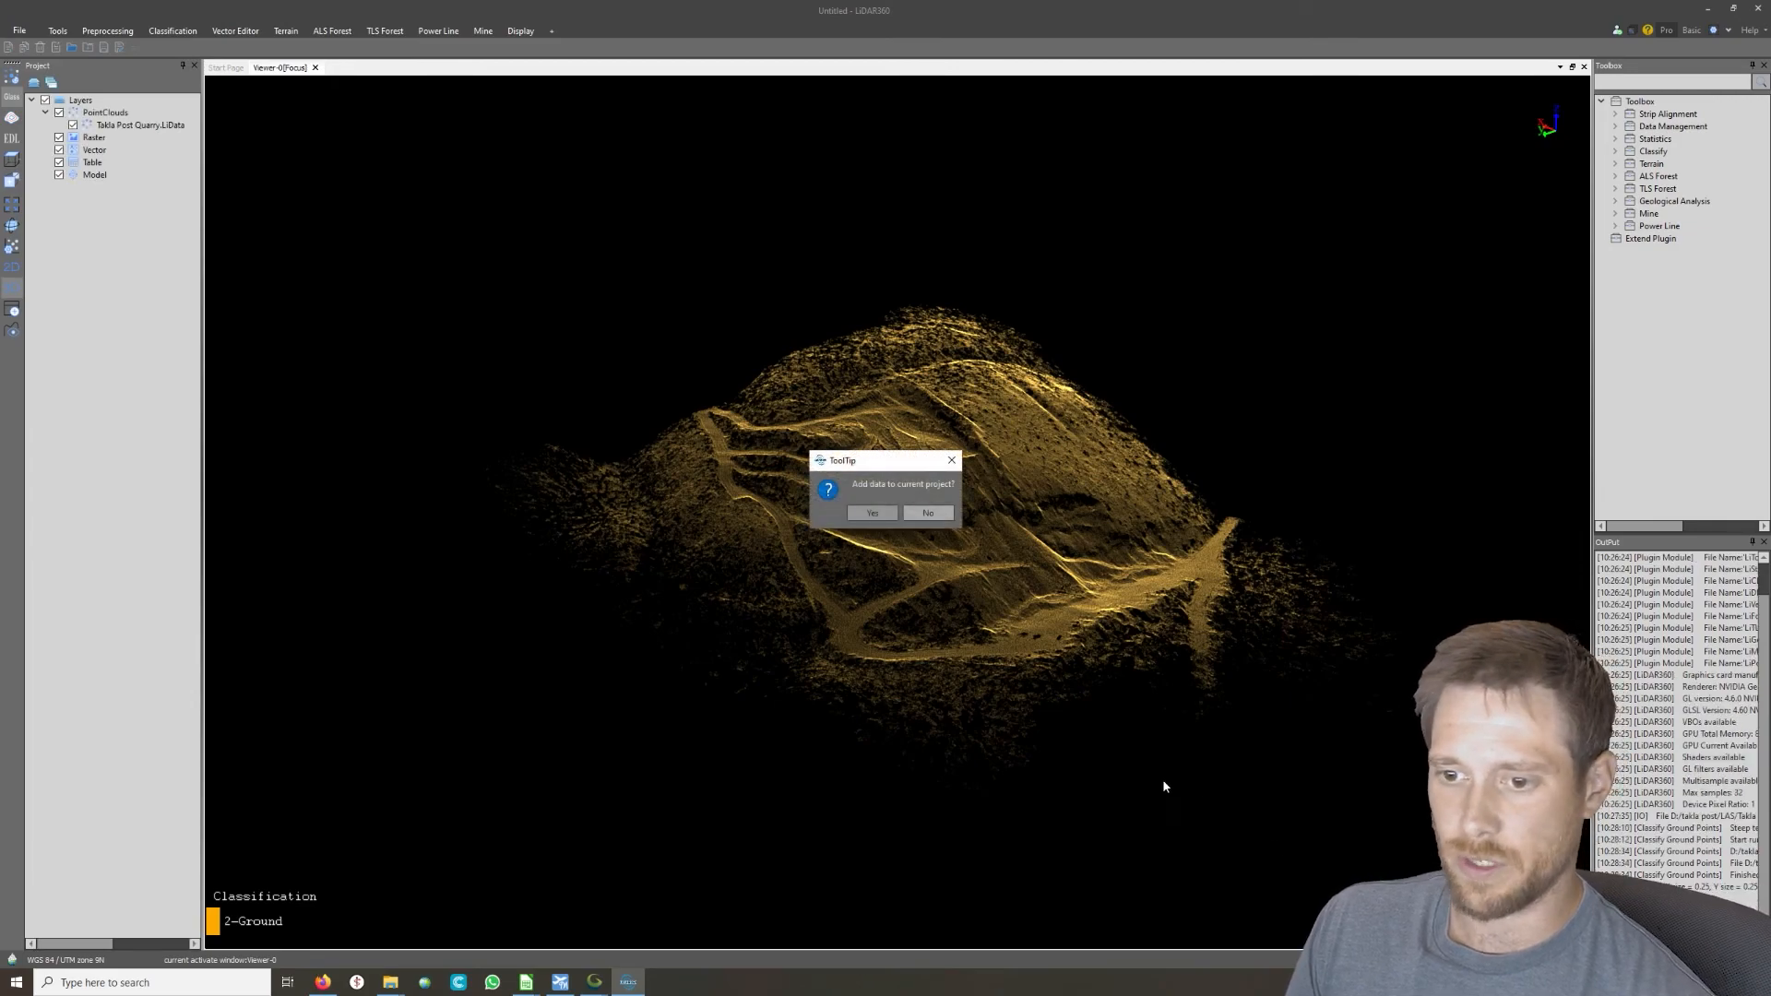
left_click(869, 512)
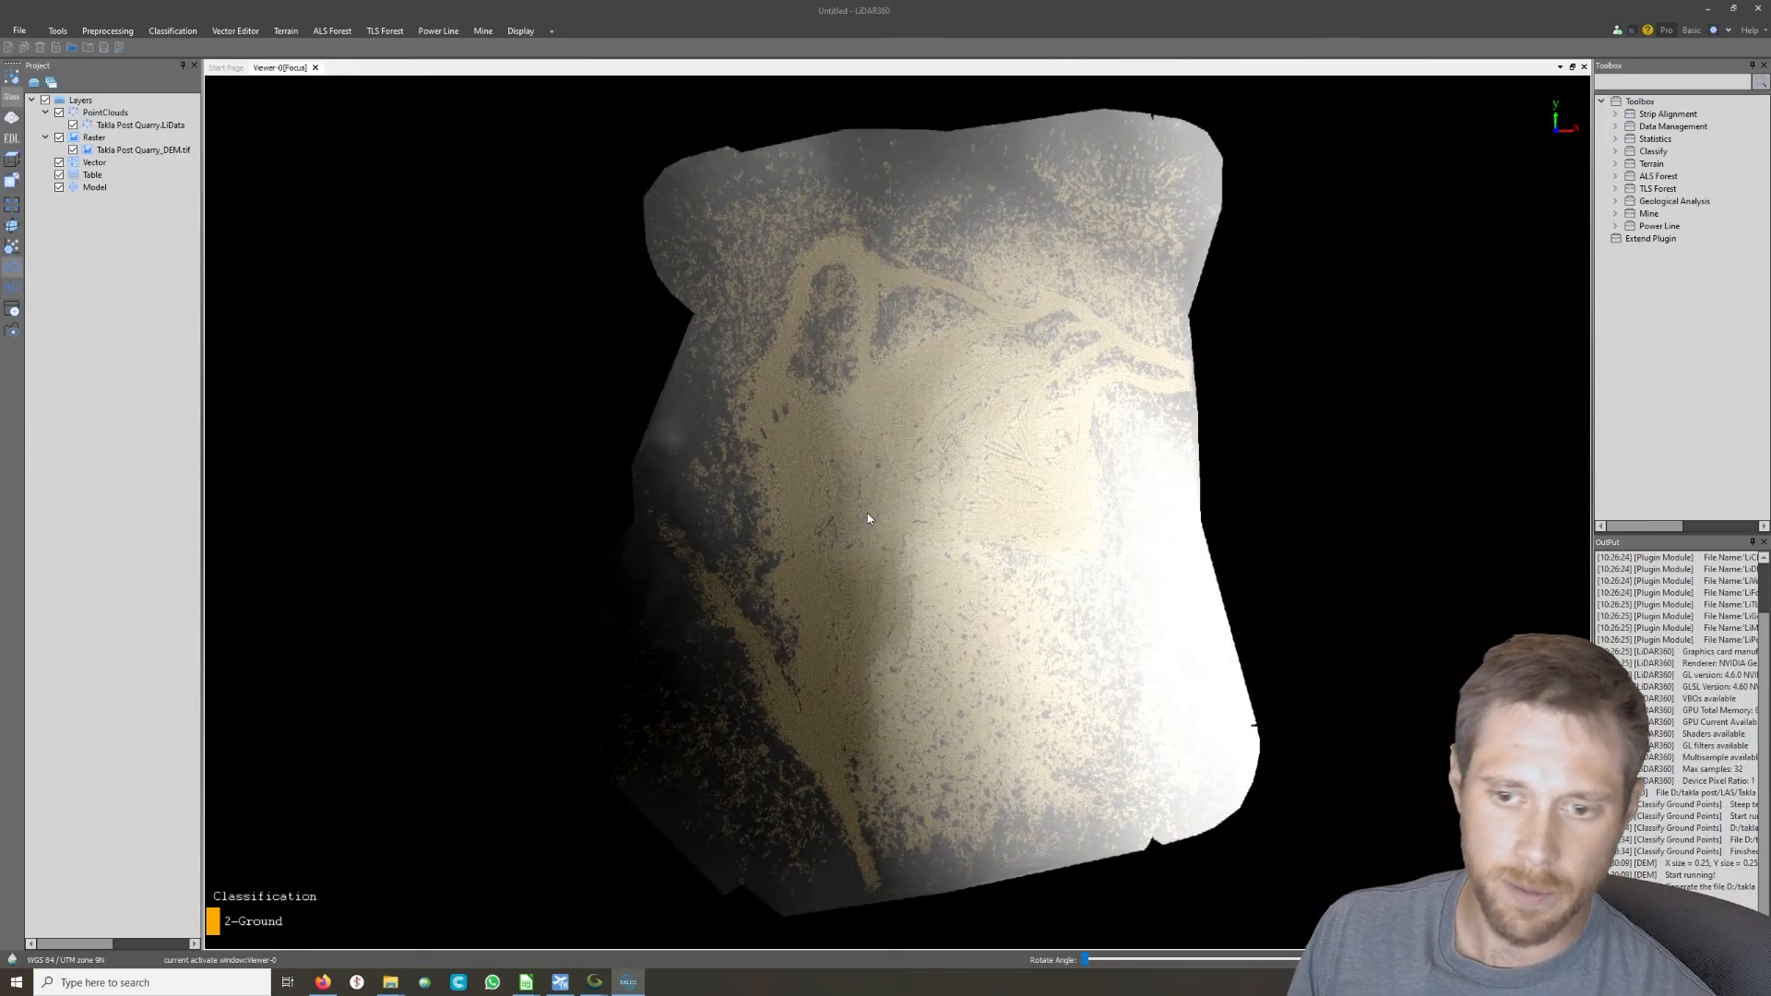
left_click(73, 126)
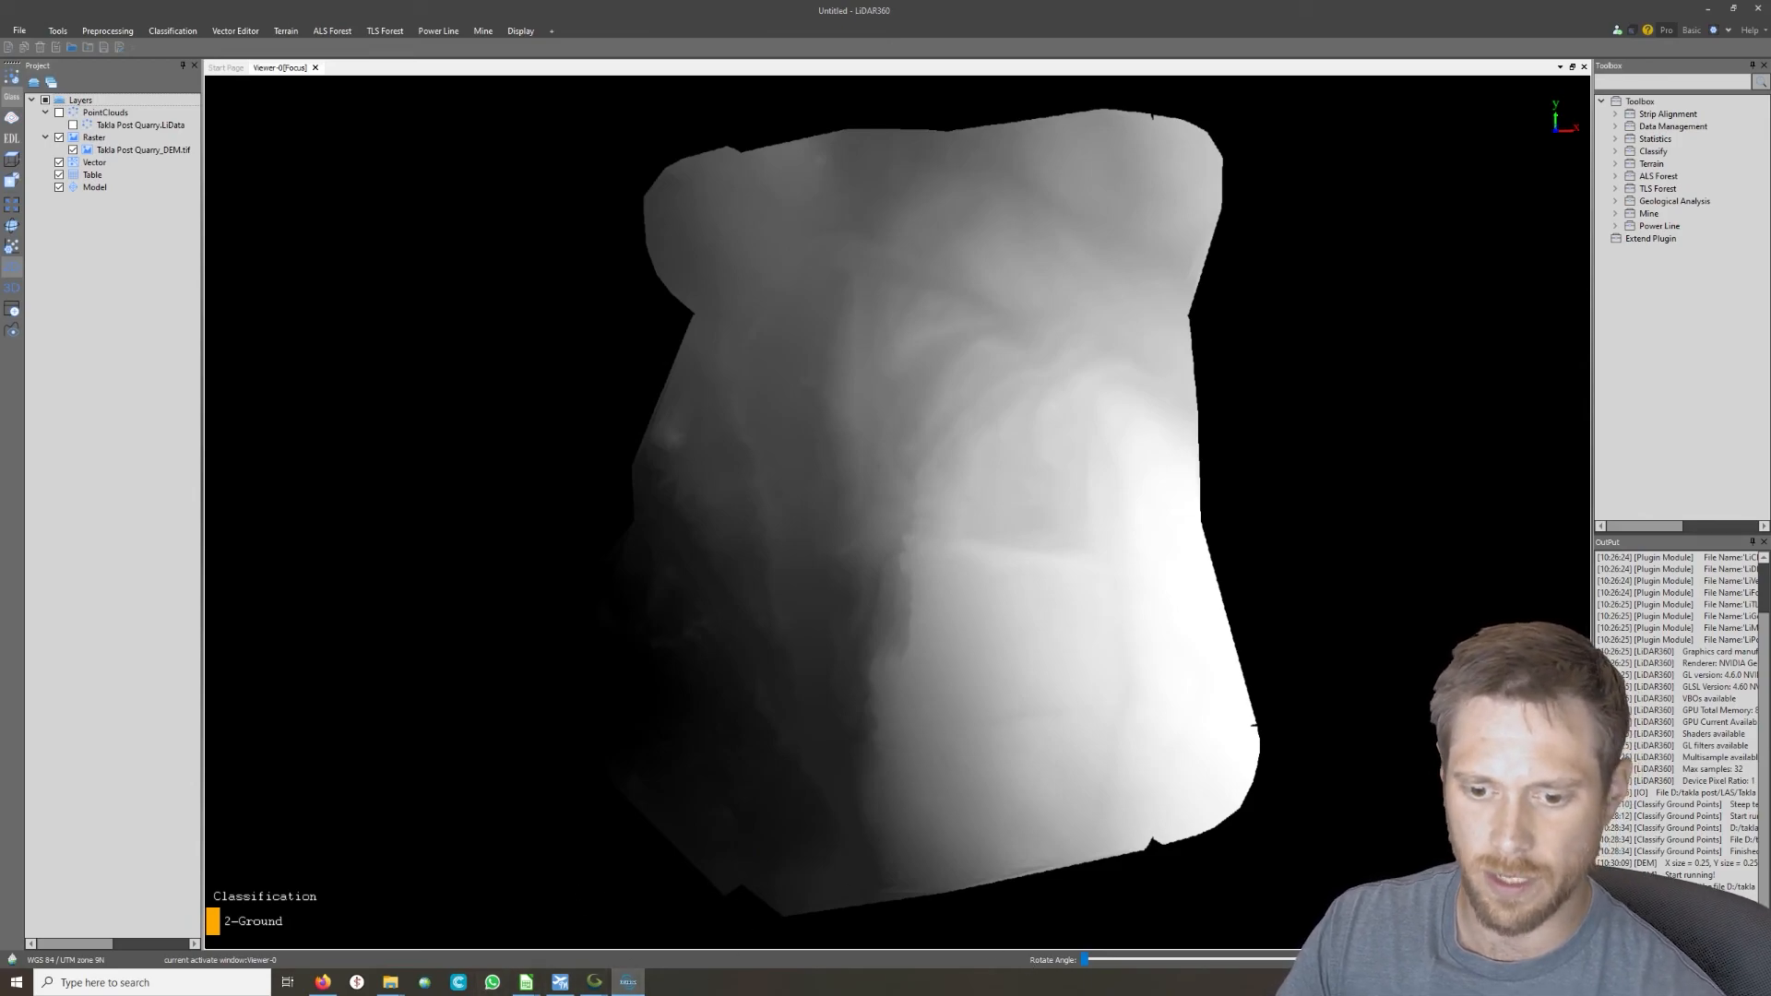
Switch to the 3D Viewer and examine the whole colour-shaded quarry terrain model
mouse_move(601, 985)
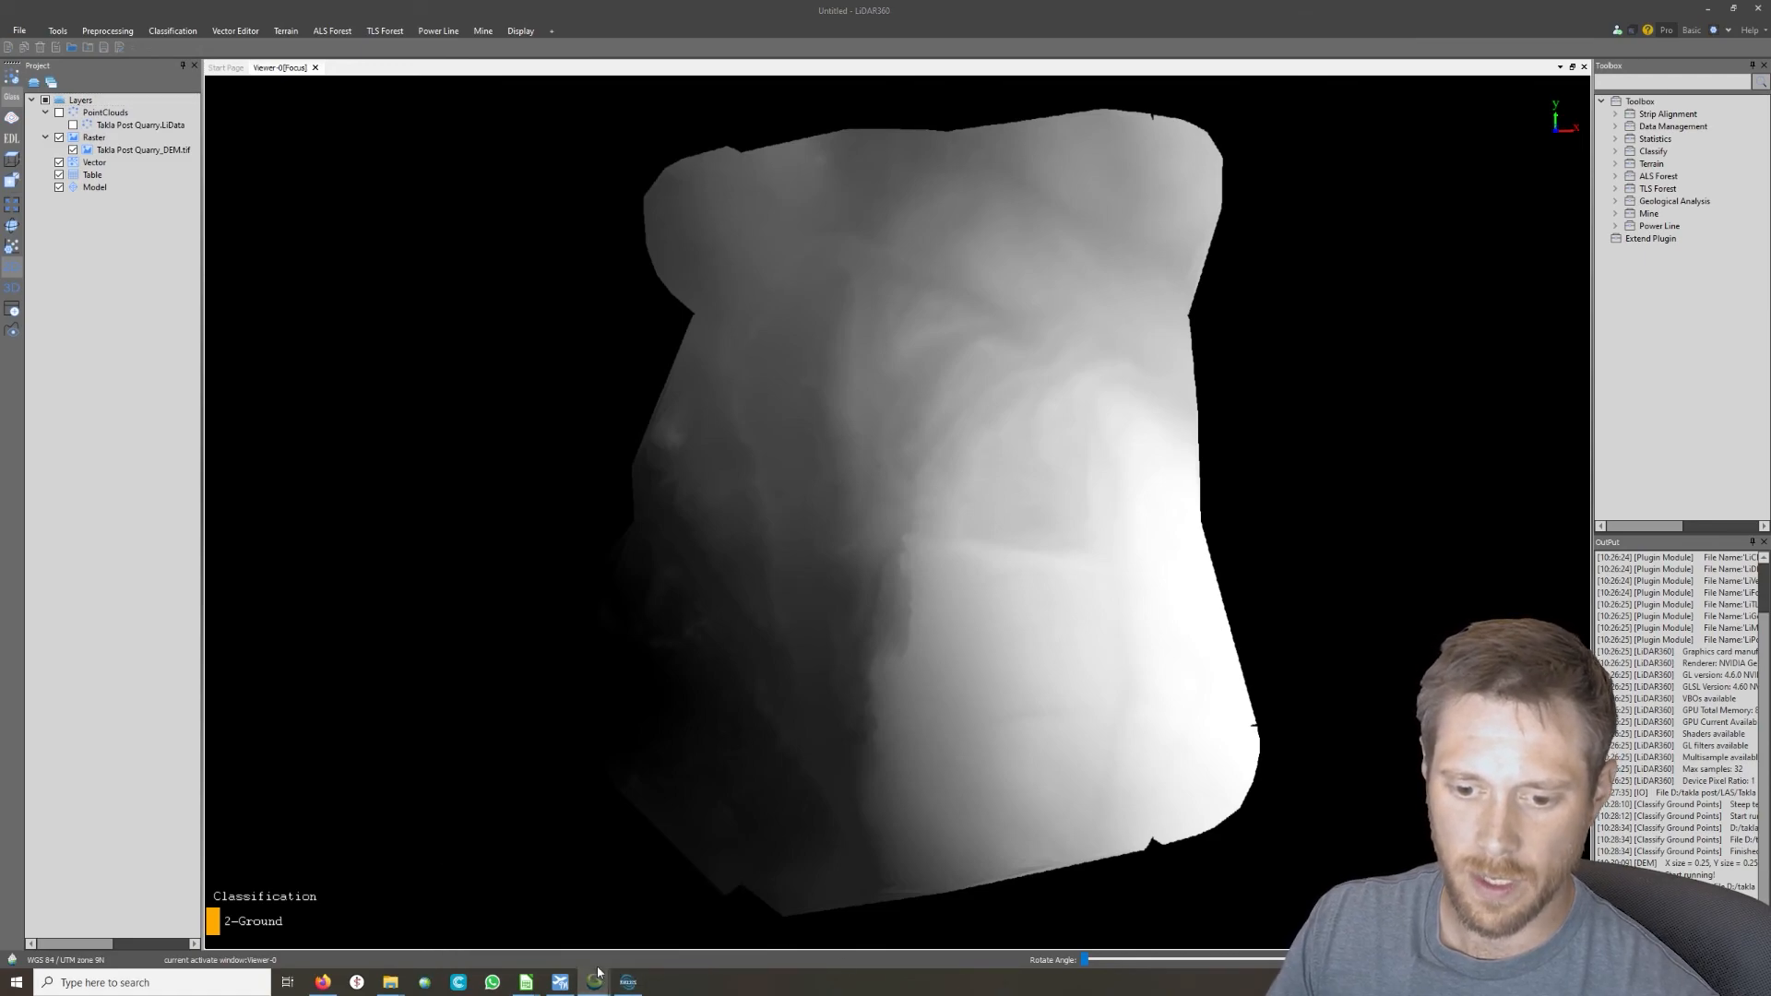
left_click(668, 923)
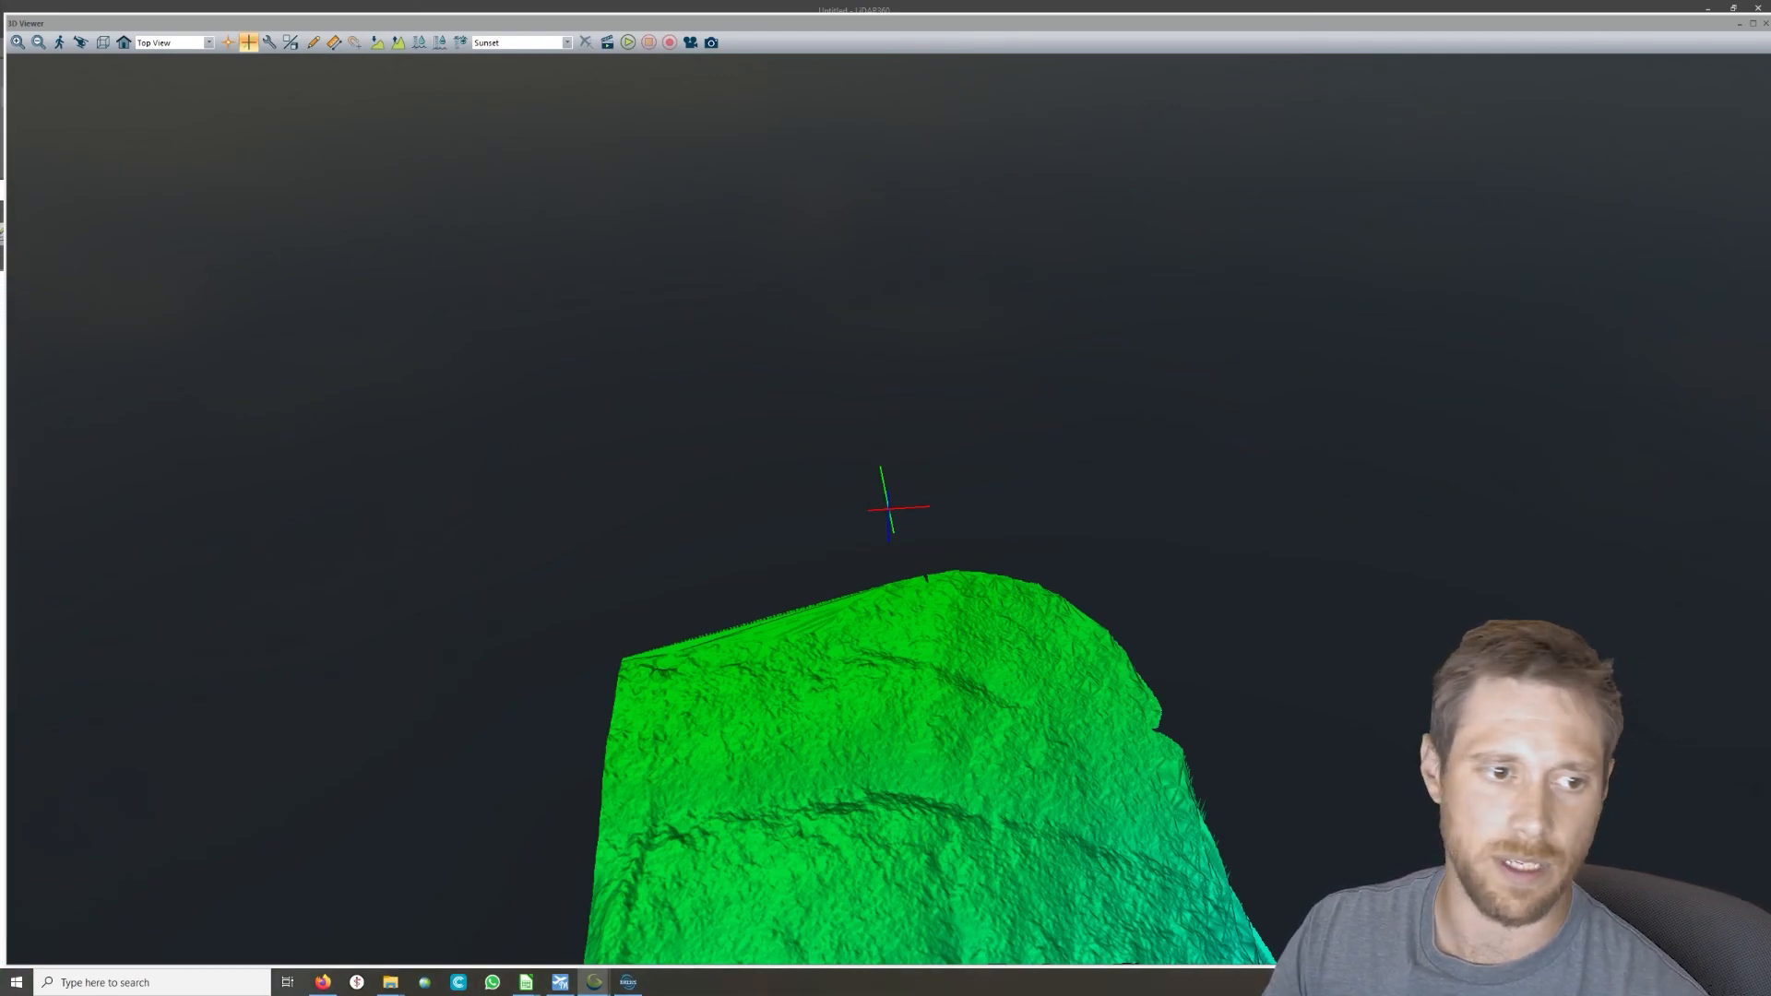
scroll(835, 694, "down", 5)
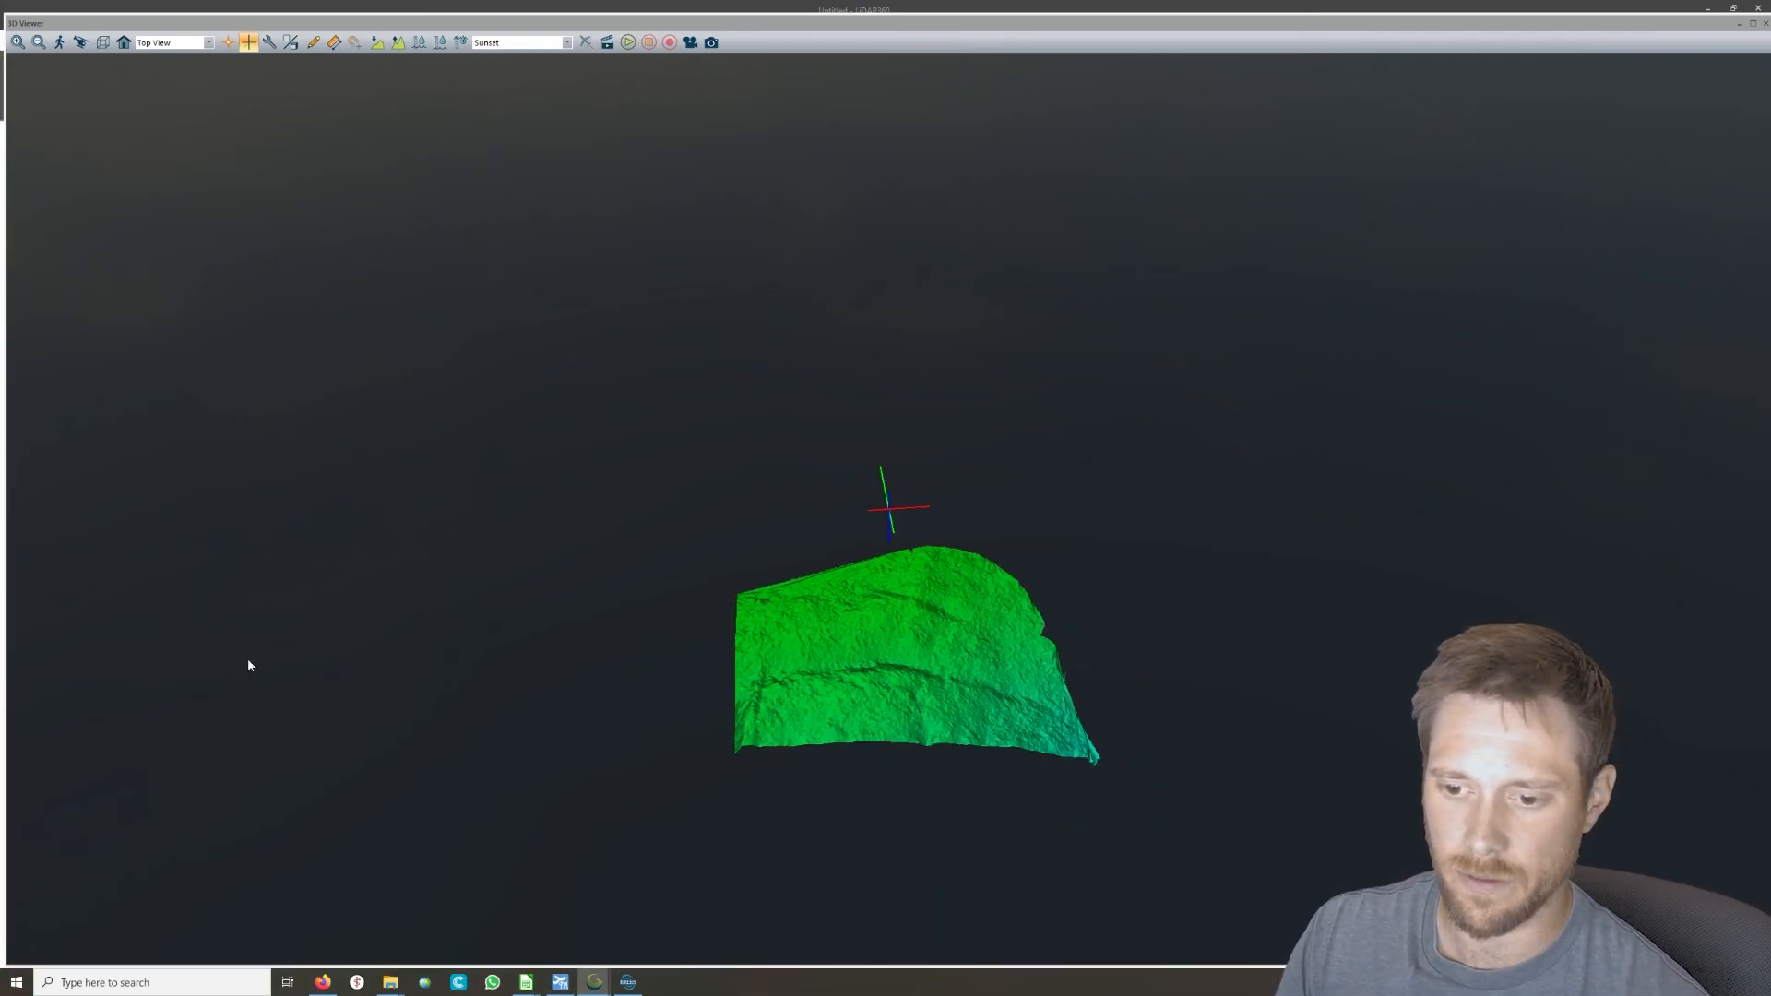
scroll(885, 636, "down", 5)
scroll(885, 544, "down", 2)
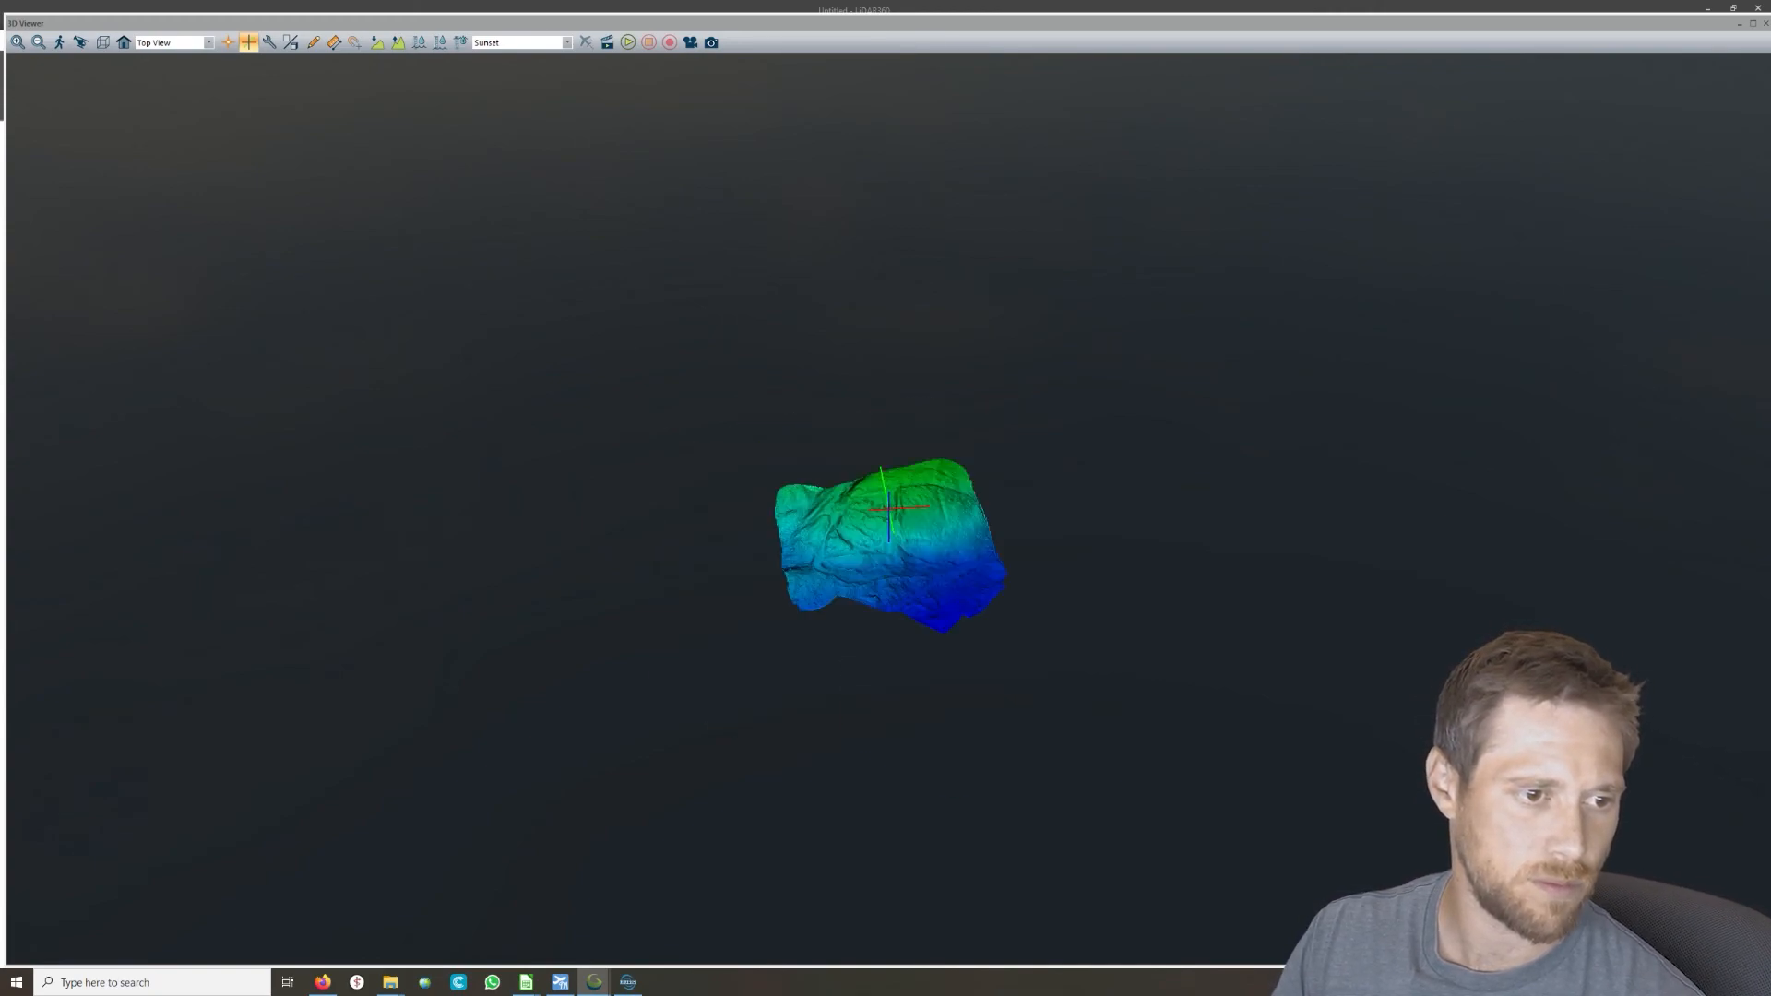
scroll(892, 677, "up", 8)
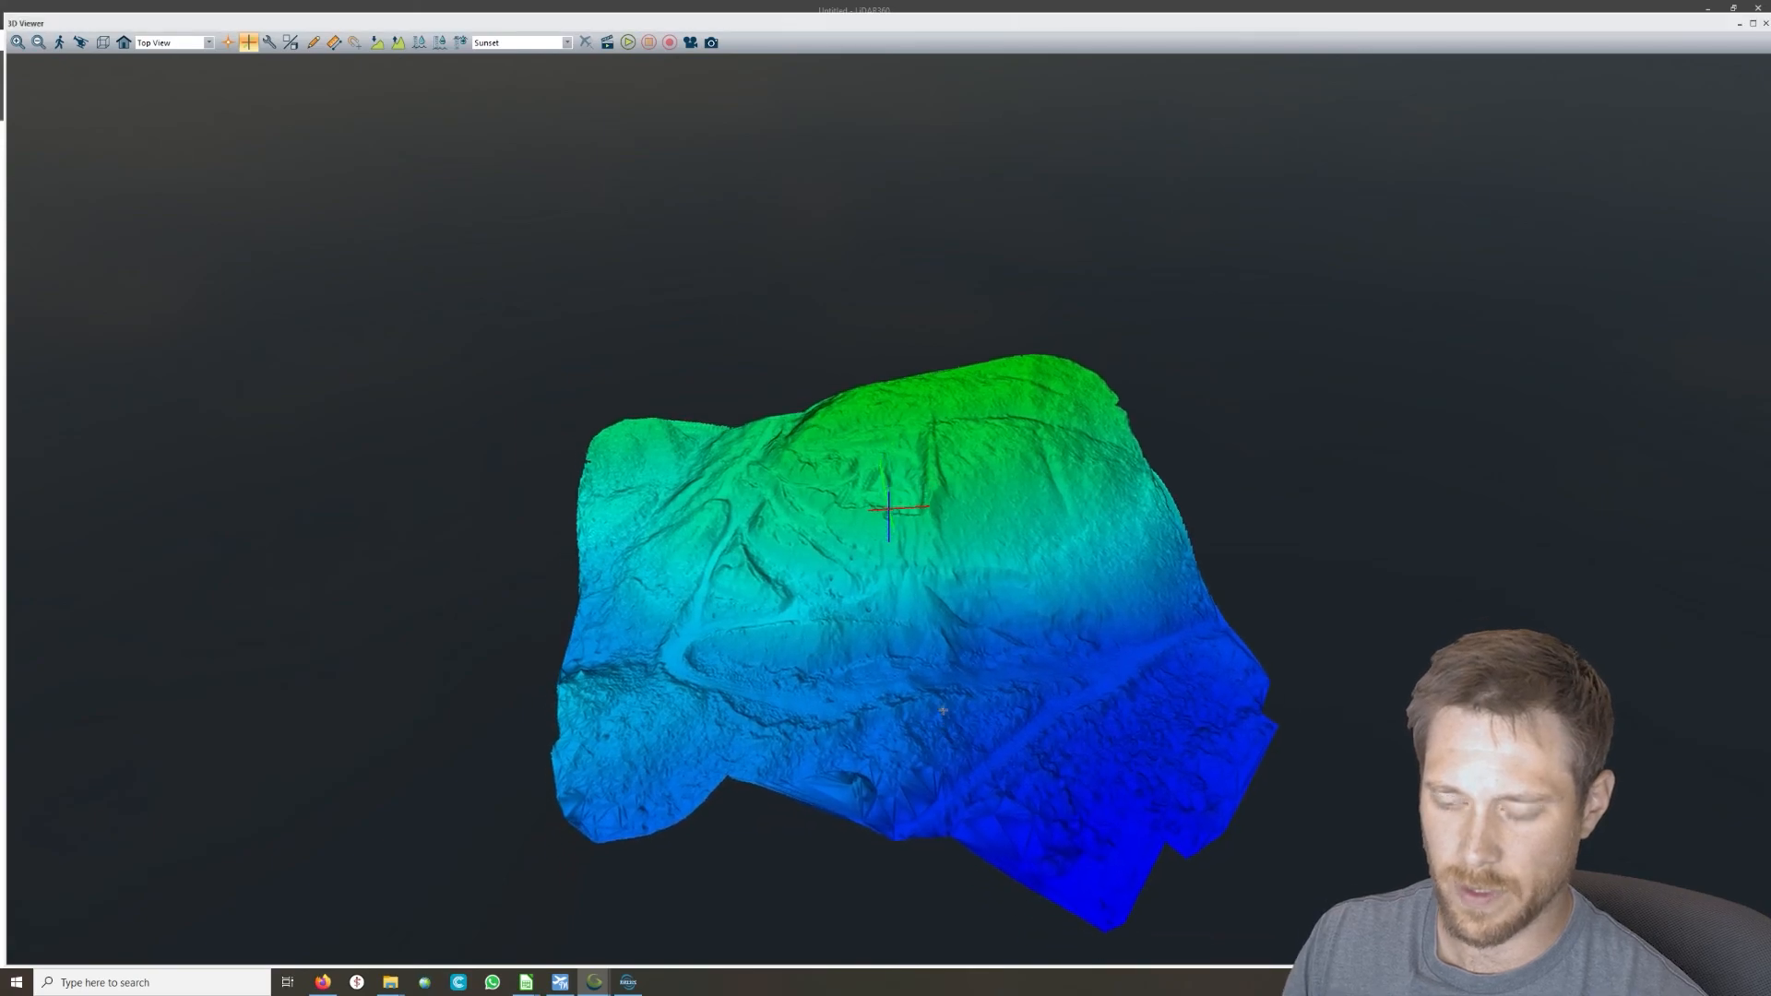
Examine the quarry's slopes and haul roads in the 3D terrain model, close the 3D Viewer and review the DEM in plan view
left_click_drag(804, 764, 1086, 713)
scroll(991, 735, "up", 3)
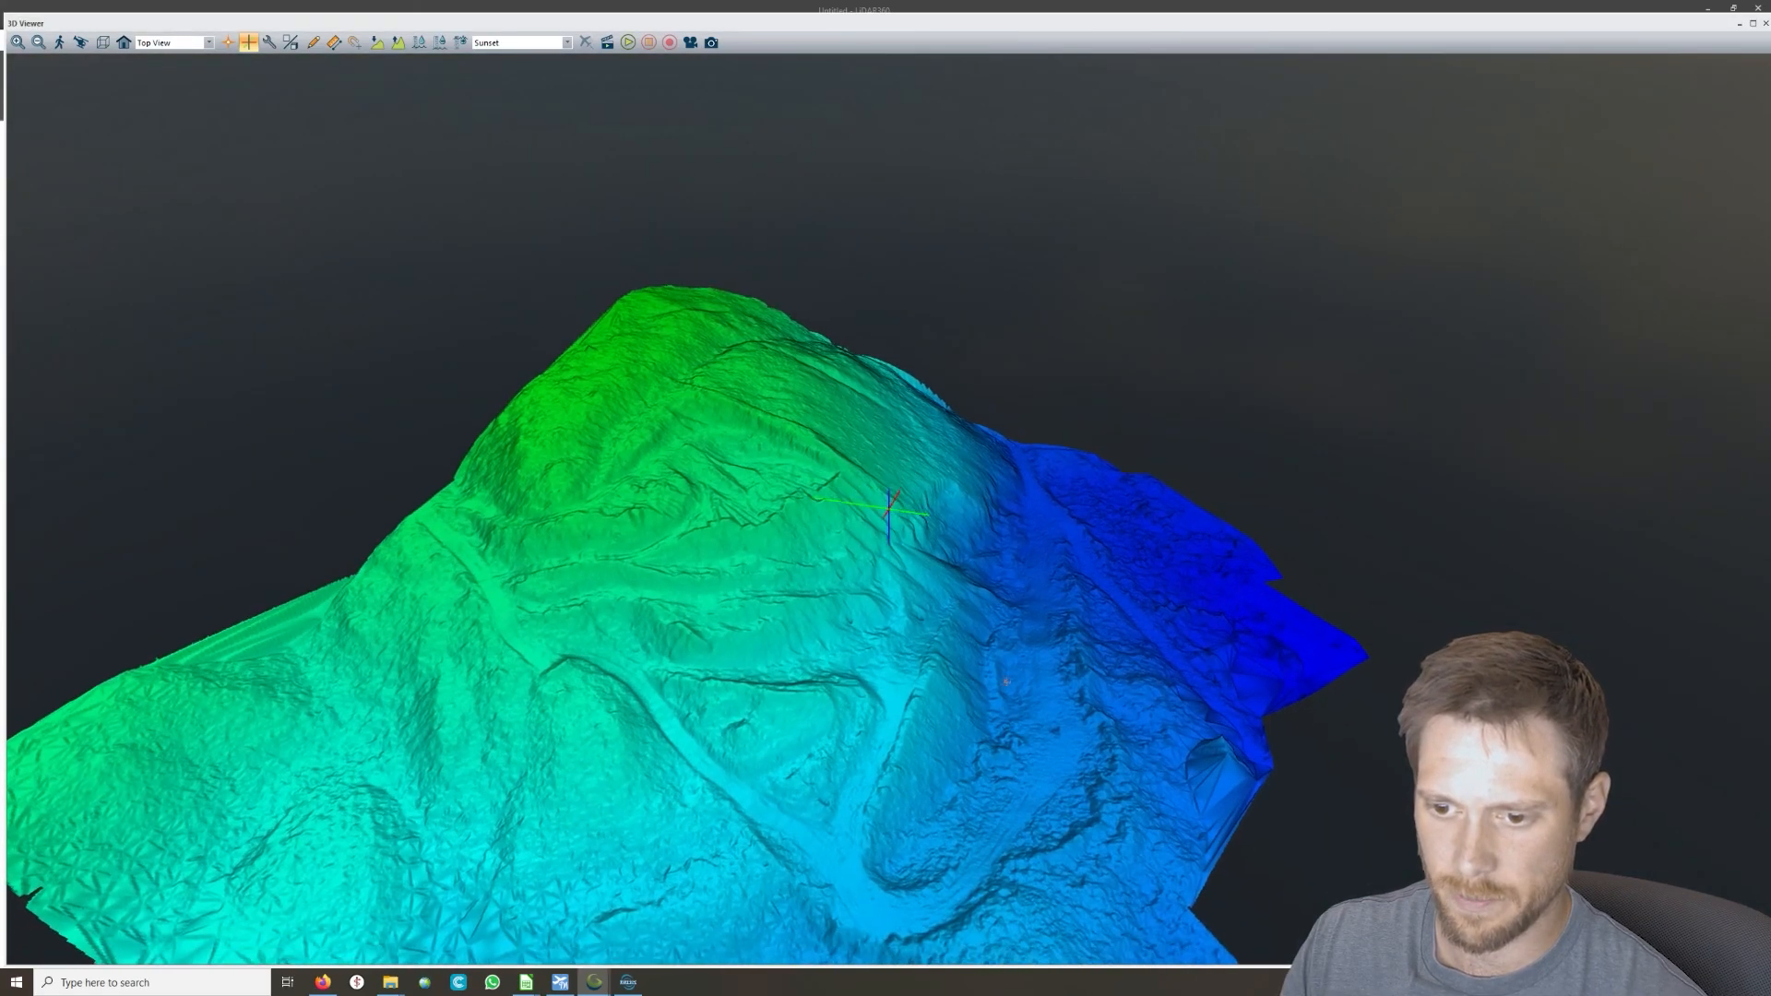
middle_click_drag(991, 729, 1127, 383)
left_click_drag(1024, 627, 914, 673)
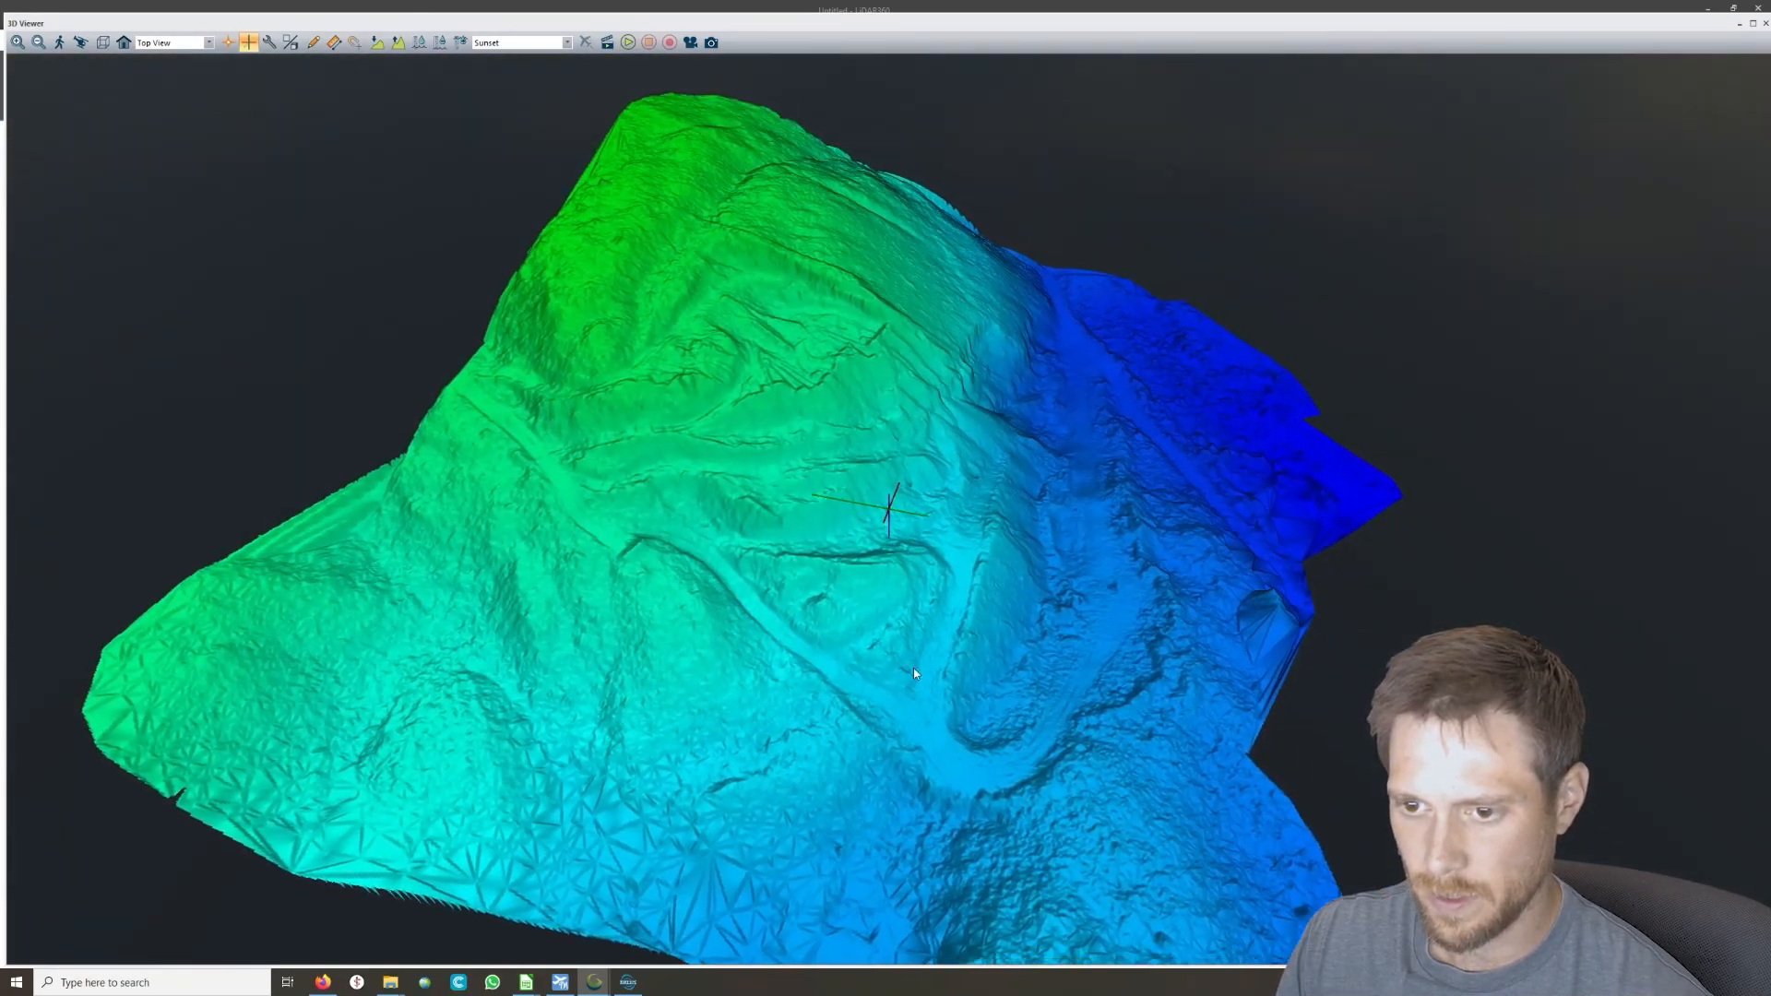
left_click(1763, 24)
left_click_drag(0, 39, 1240, 2)
scroll(1077, 635, "up", 3)
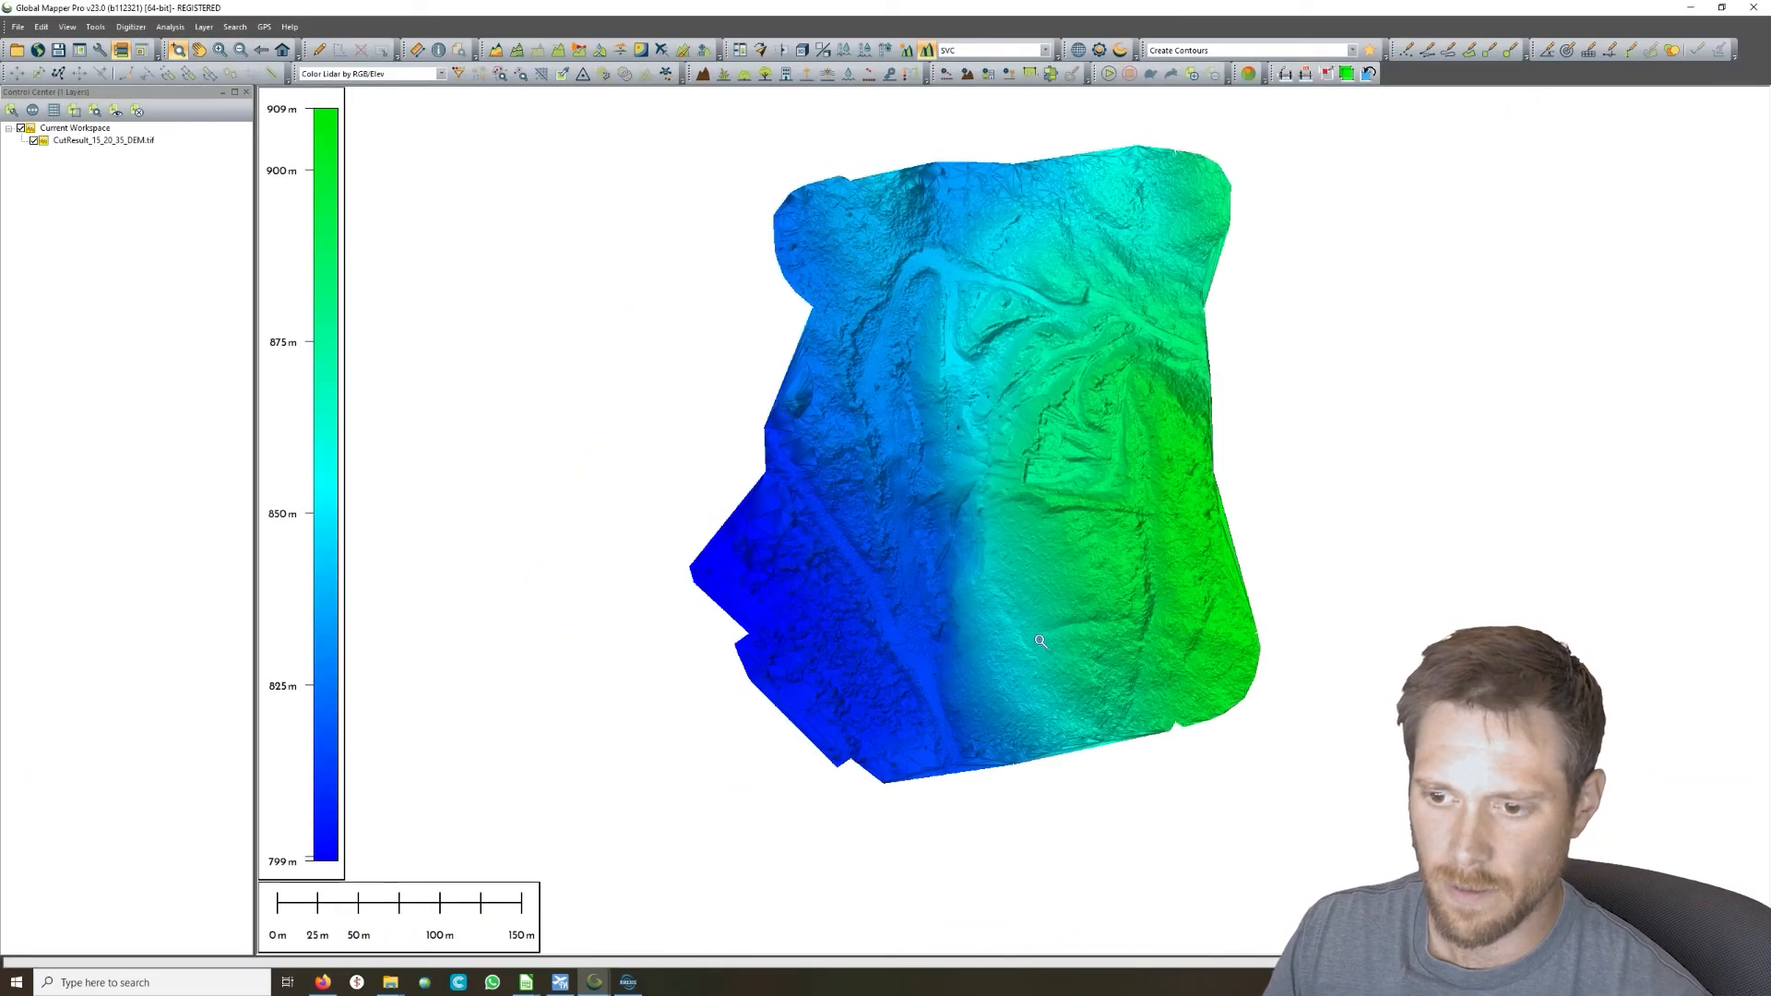
scroll(1111, 758, "down", 2)
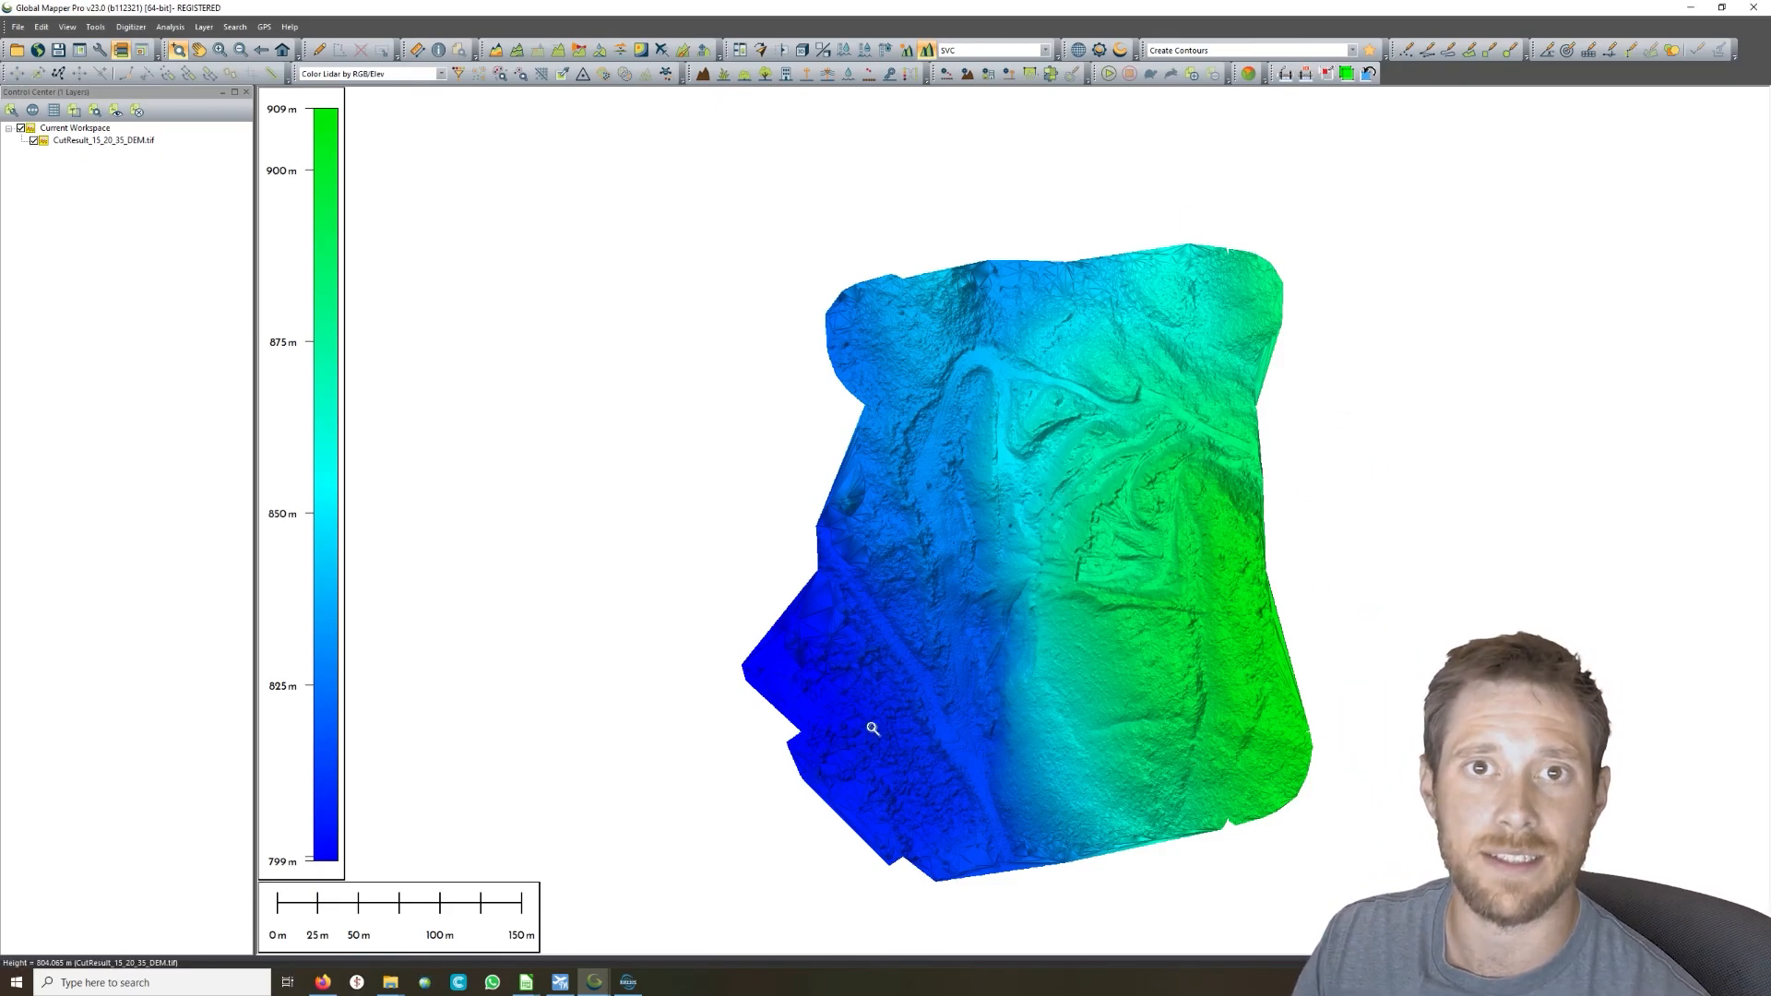
Switch to LiDAR360, remove the Takla Post Quarry DEM raster from the project and show the Takla Post Quarry point cloud
left_click(626, 983)
right_click(141, 152)
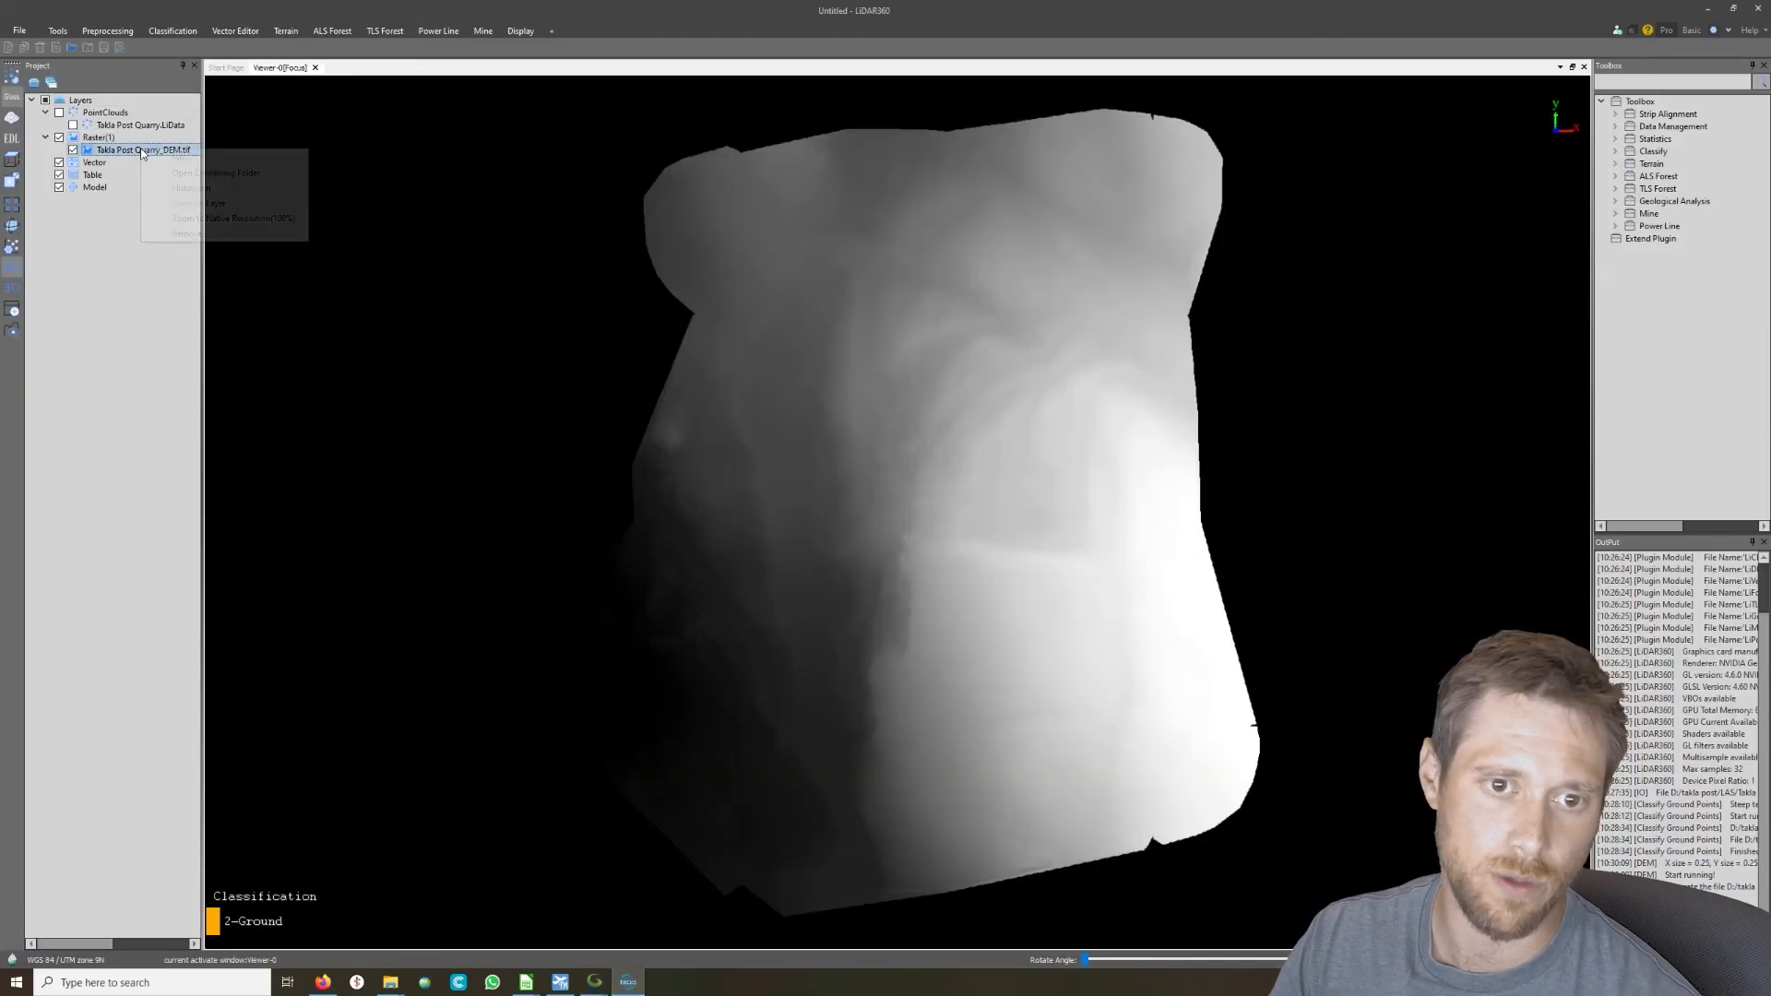
left_click(185, 231)
left_click(73, 125)
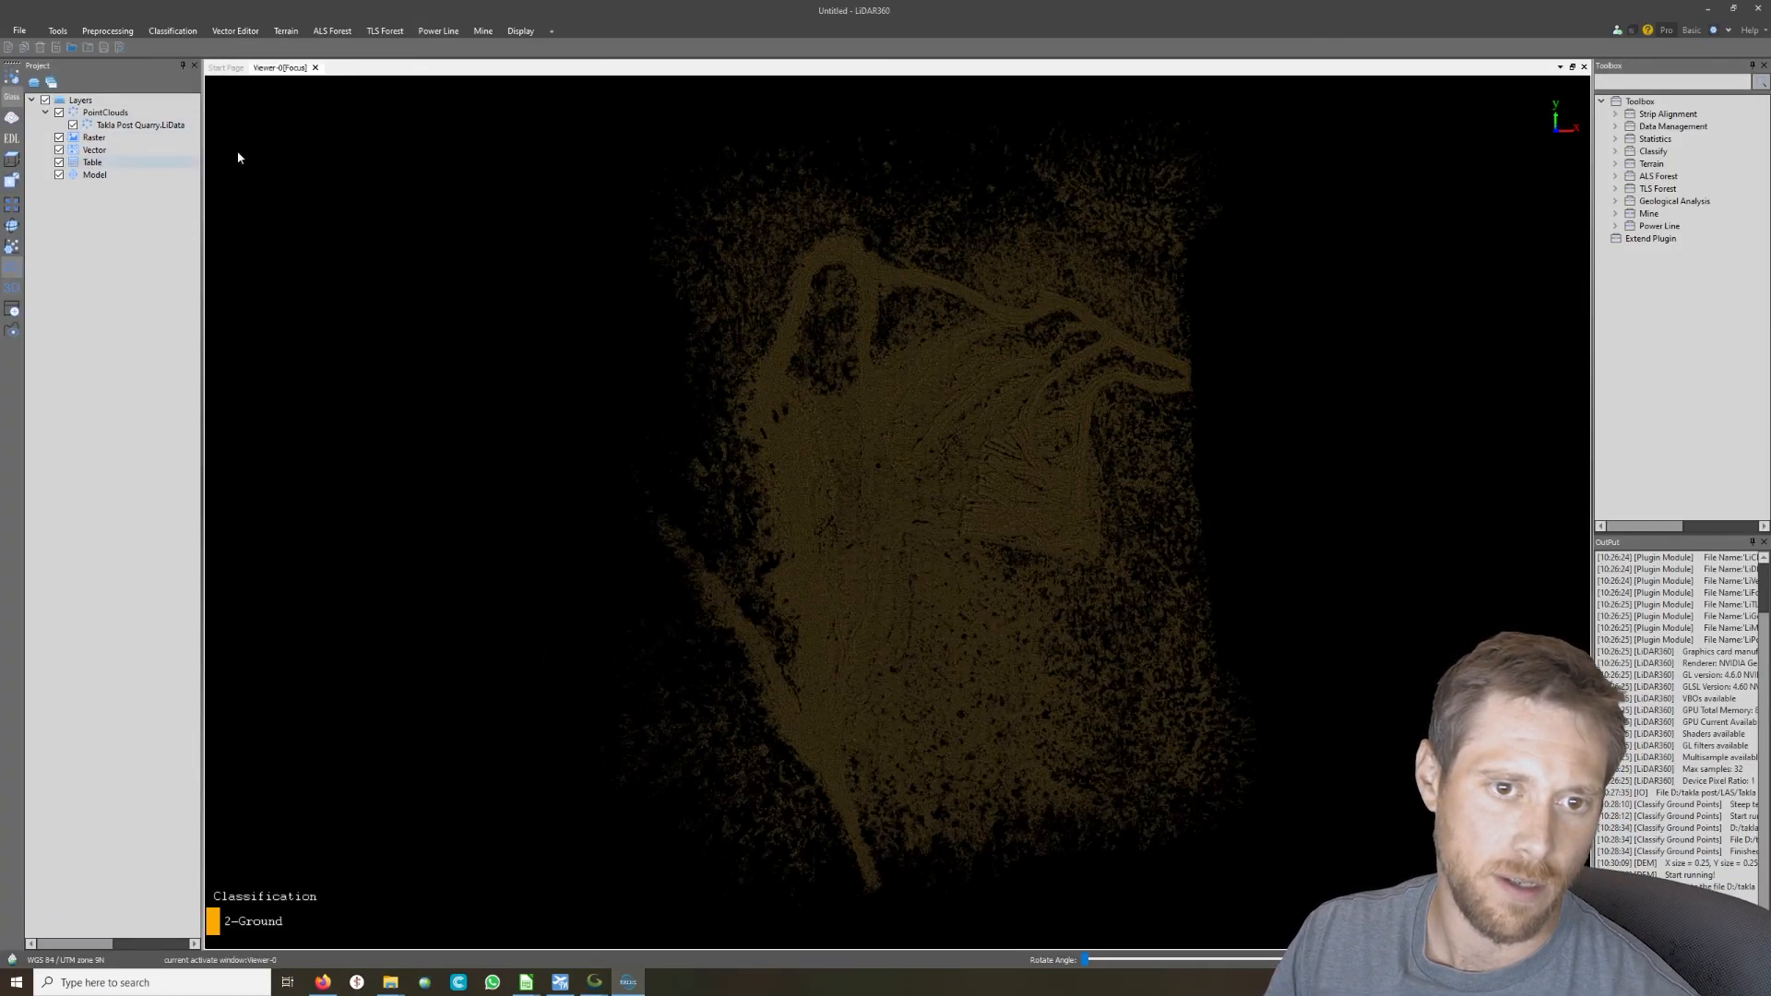
Open the View Mode settings for Viewer-0 and check the available point cloud display attributes
left_click(14, 77)
left_click(152, 874)
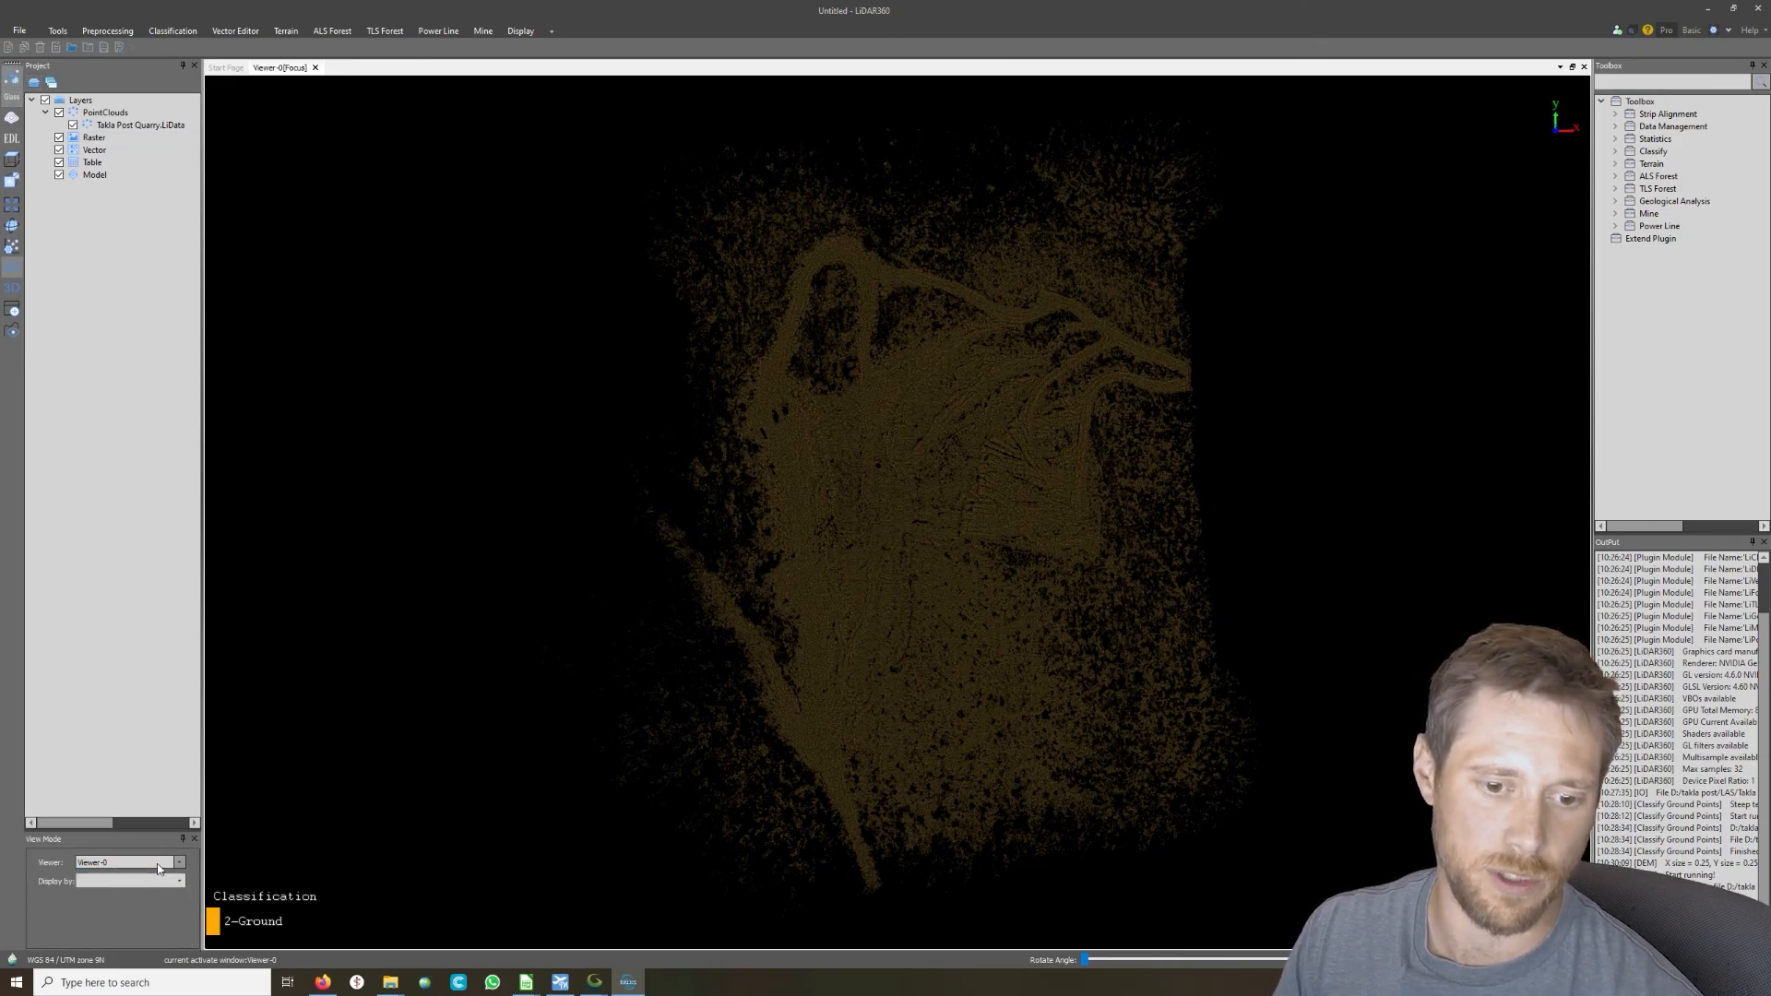
left_click(176, 881)
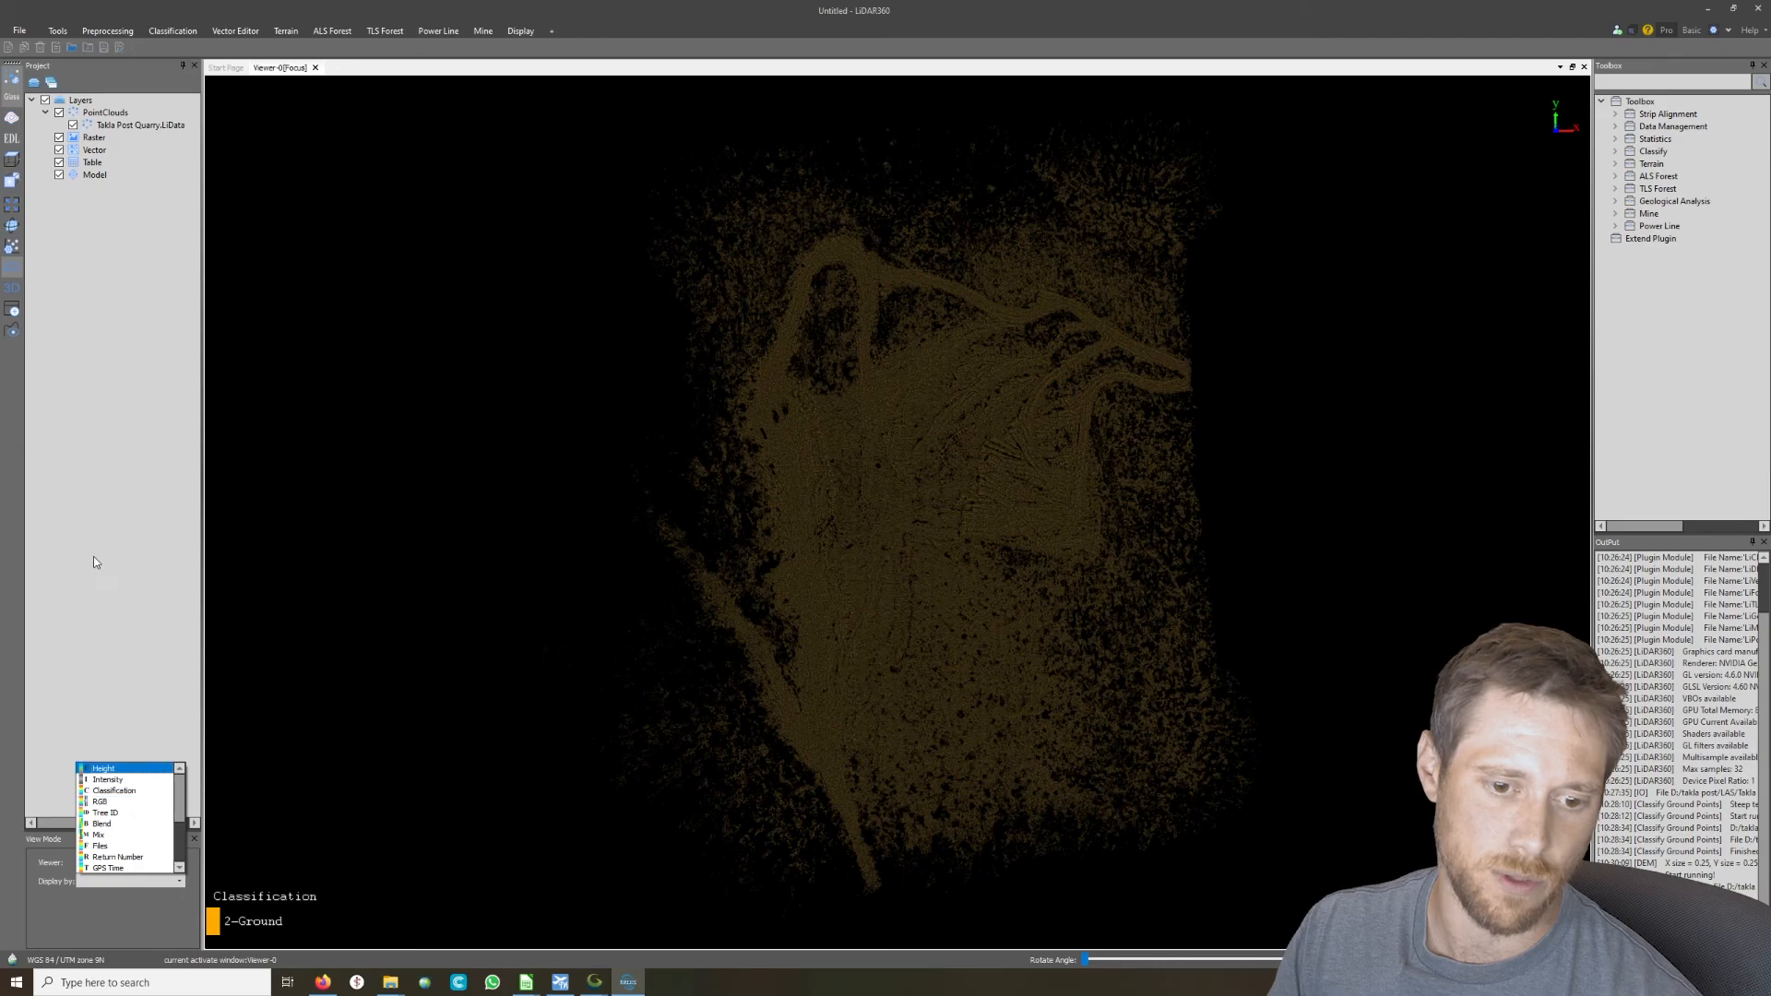
left_click(91, 511)
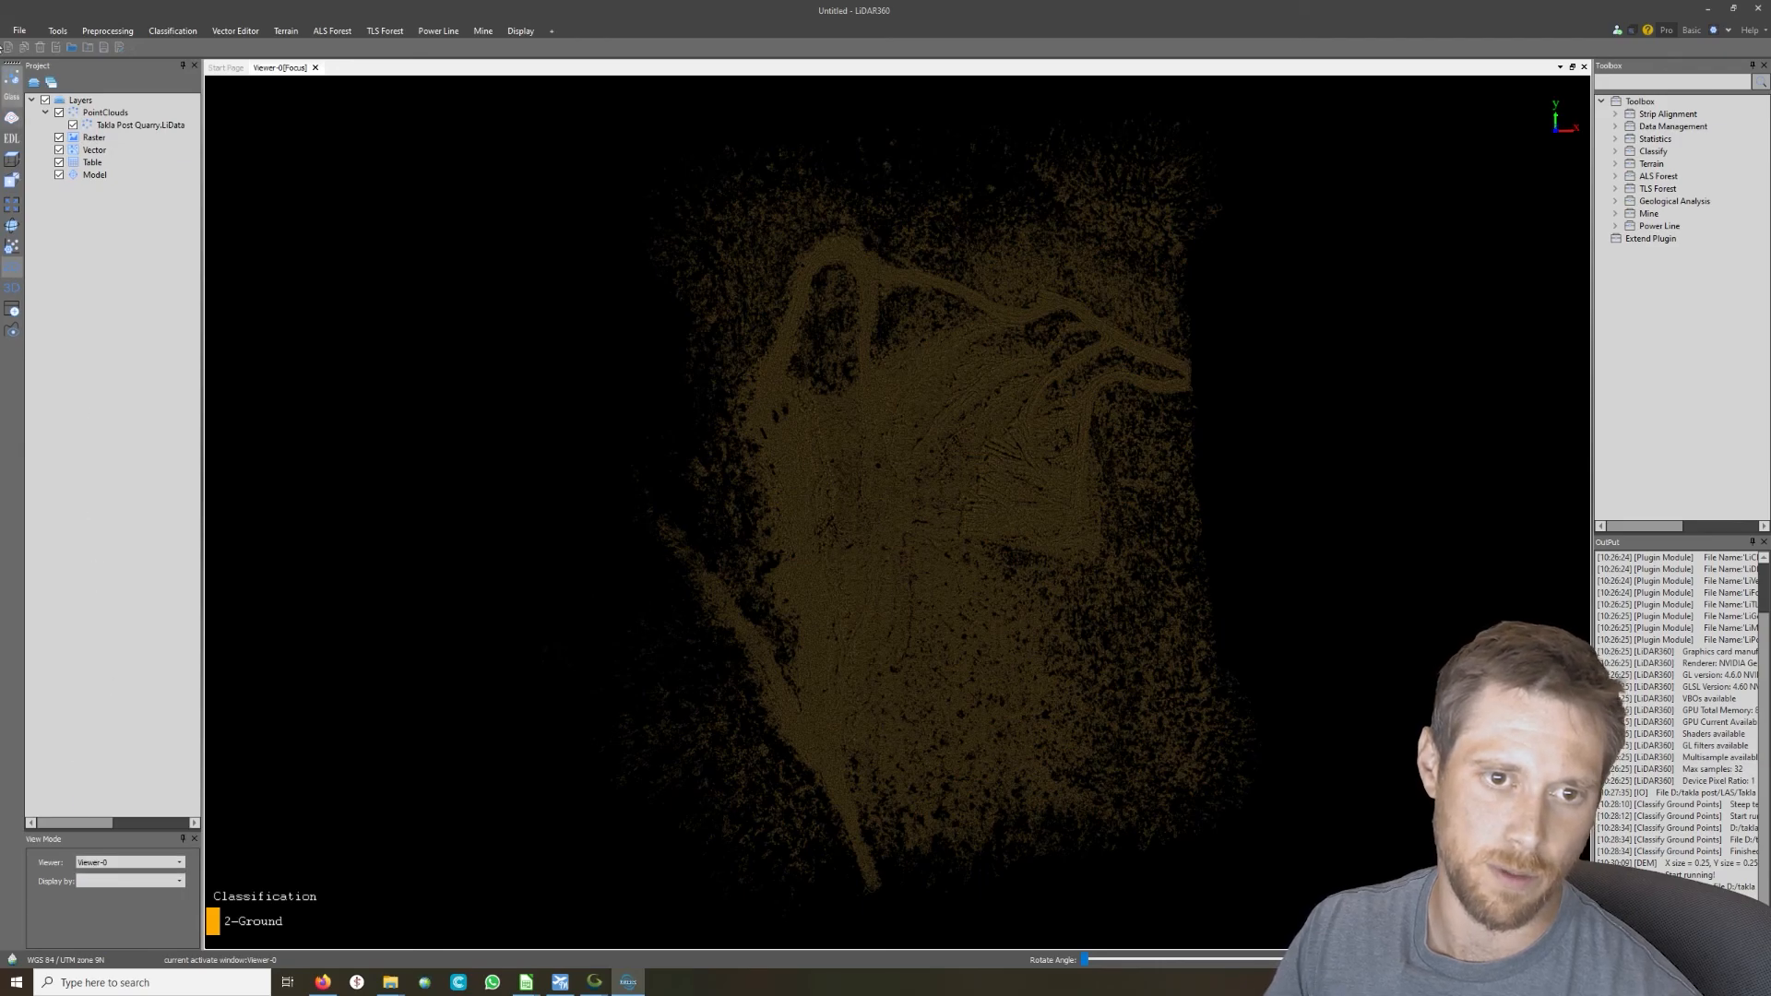
left_click(13, 77)
left_click(13, 77)
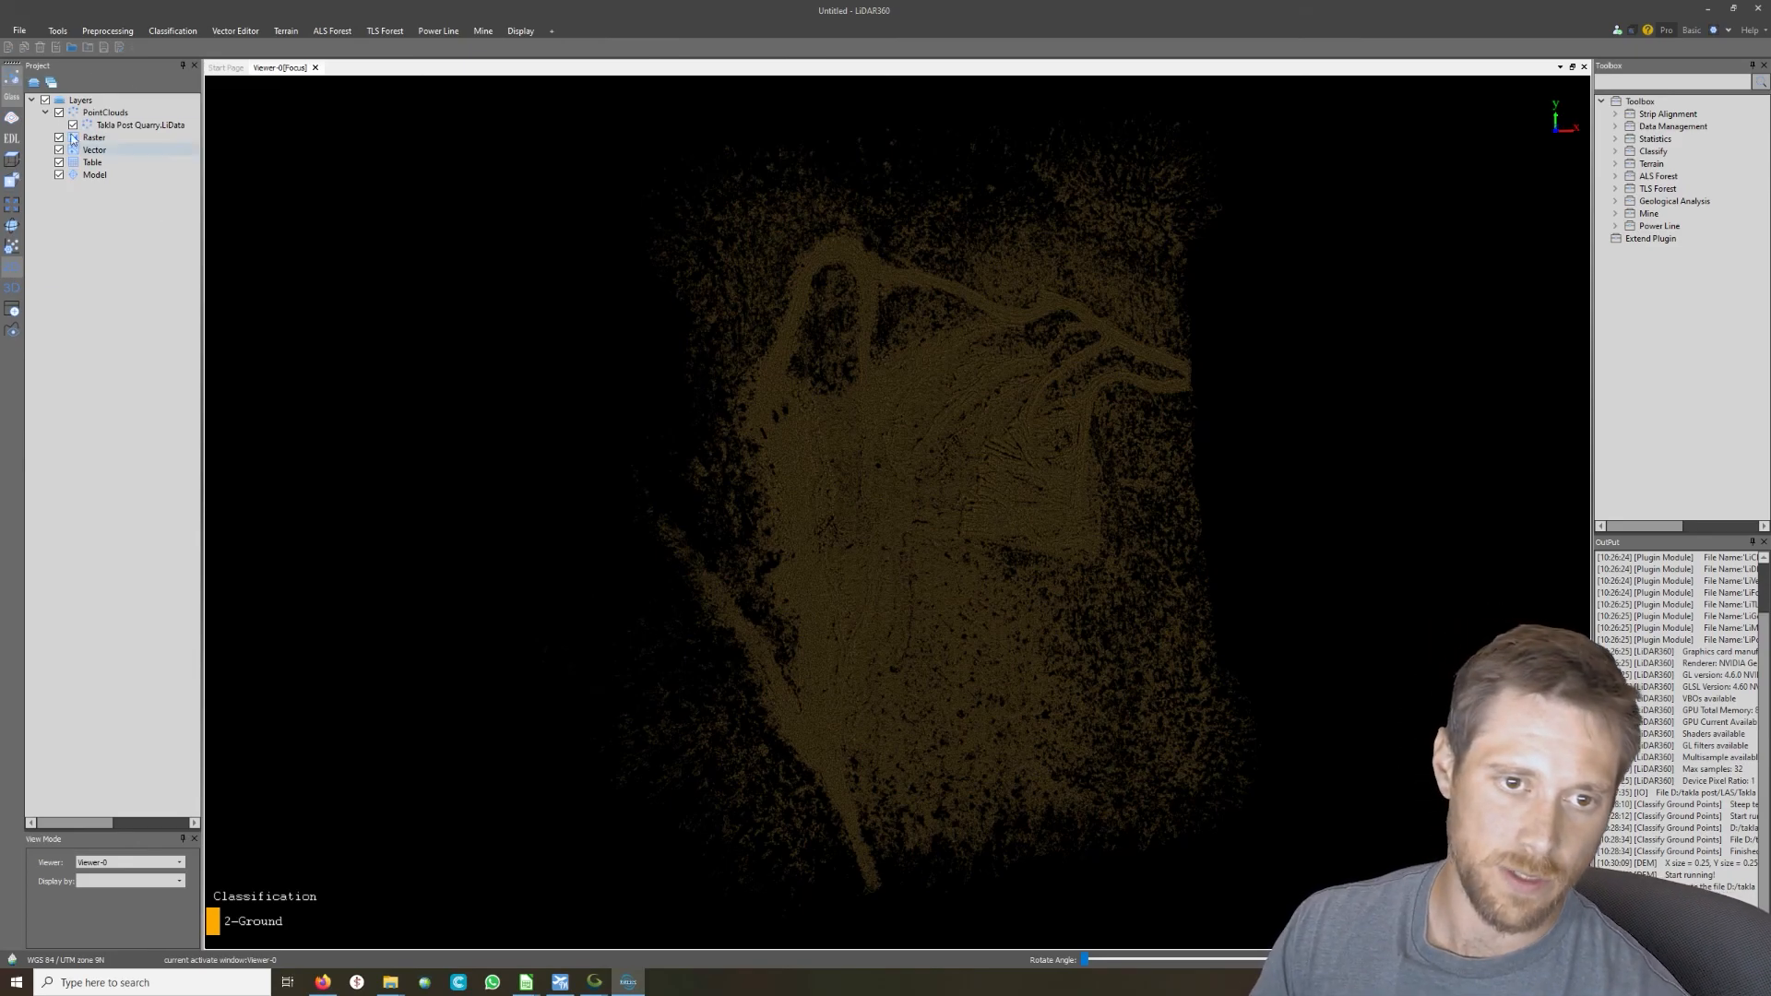
left_click(127, 863)
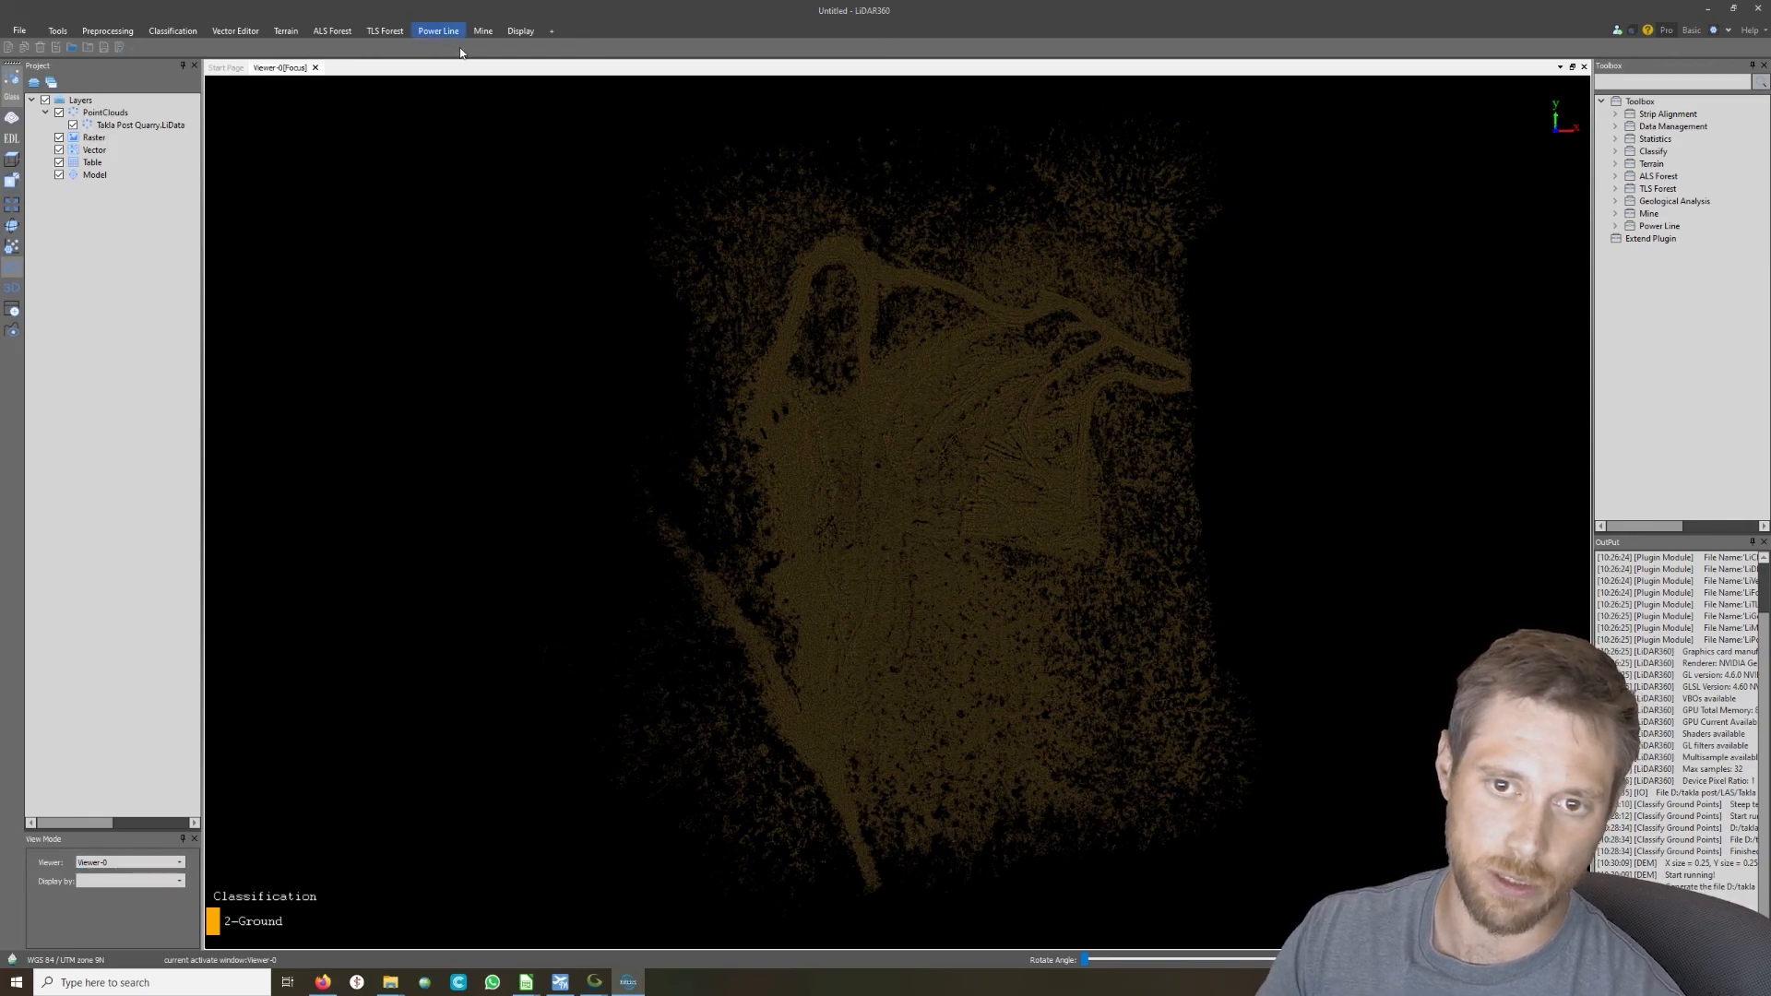
left_click(521, 31)
left_click(376, 65)
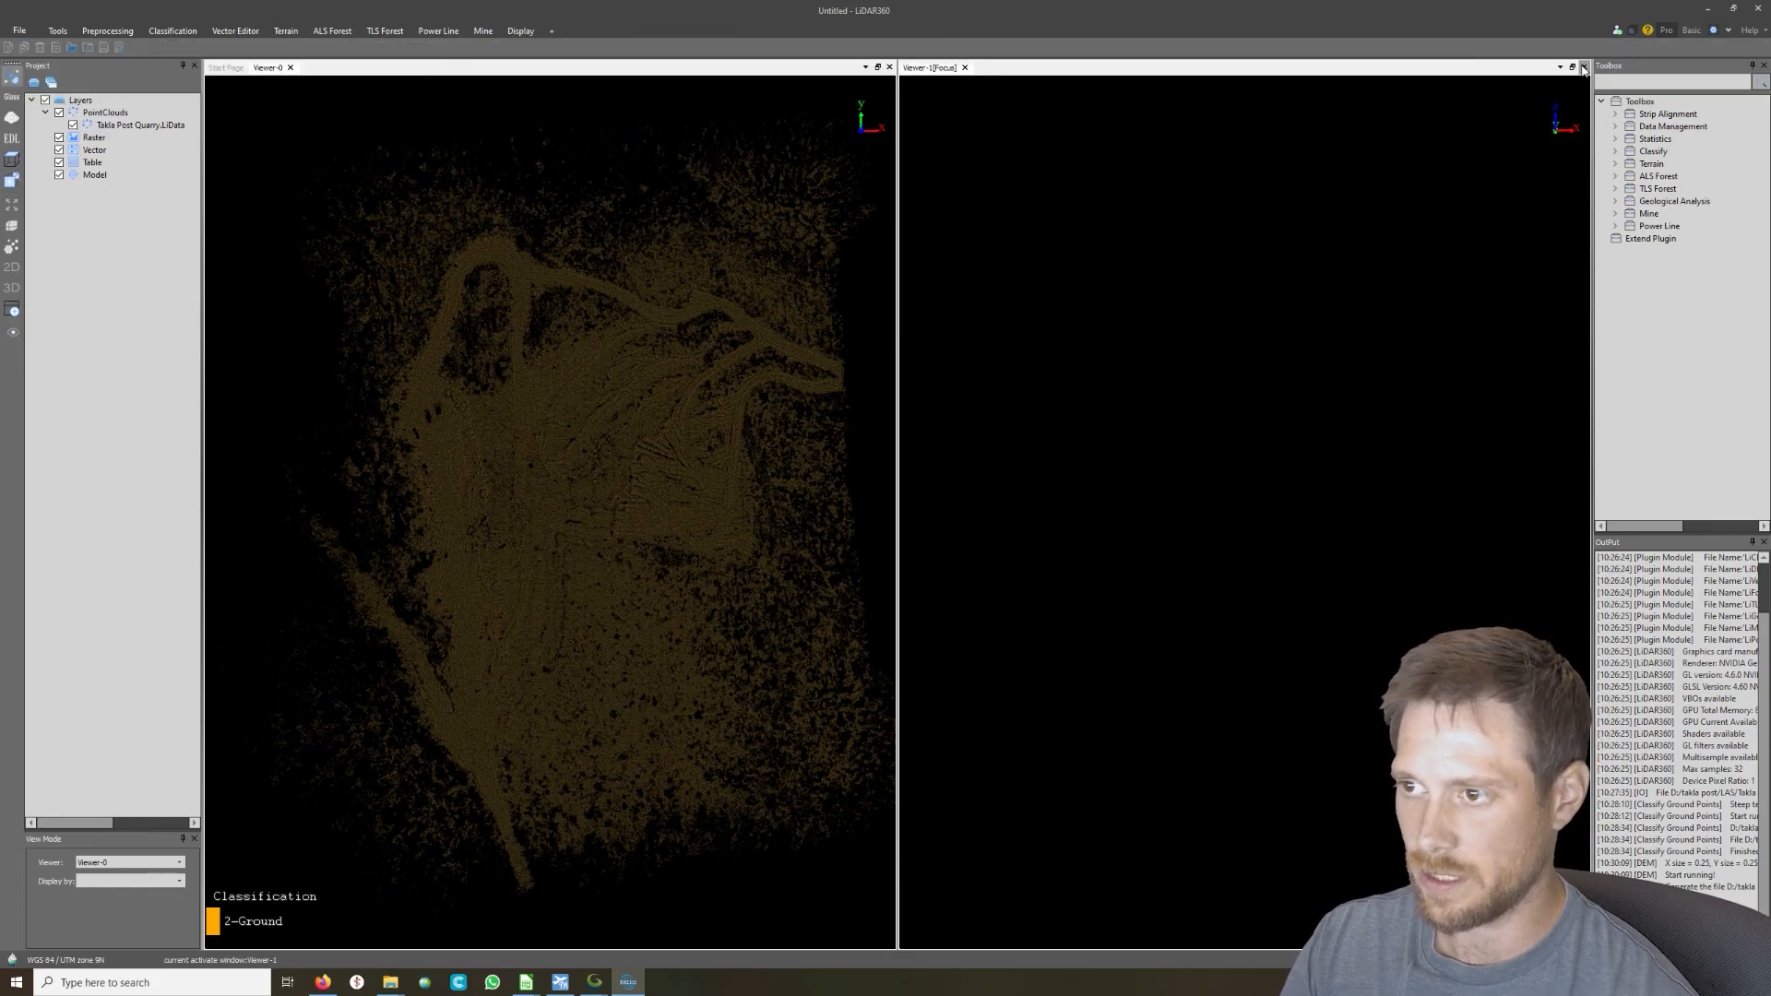
left_click(1584, 67)
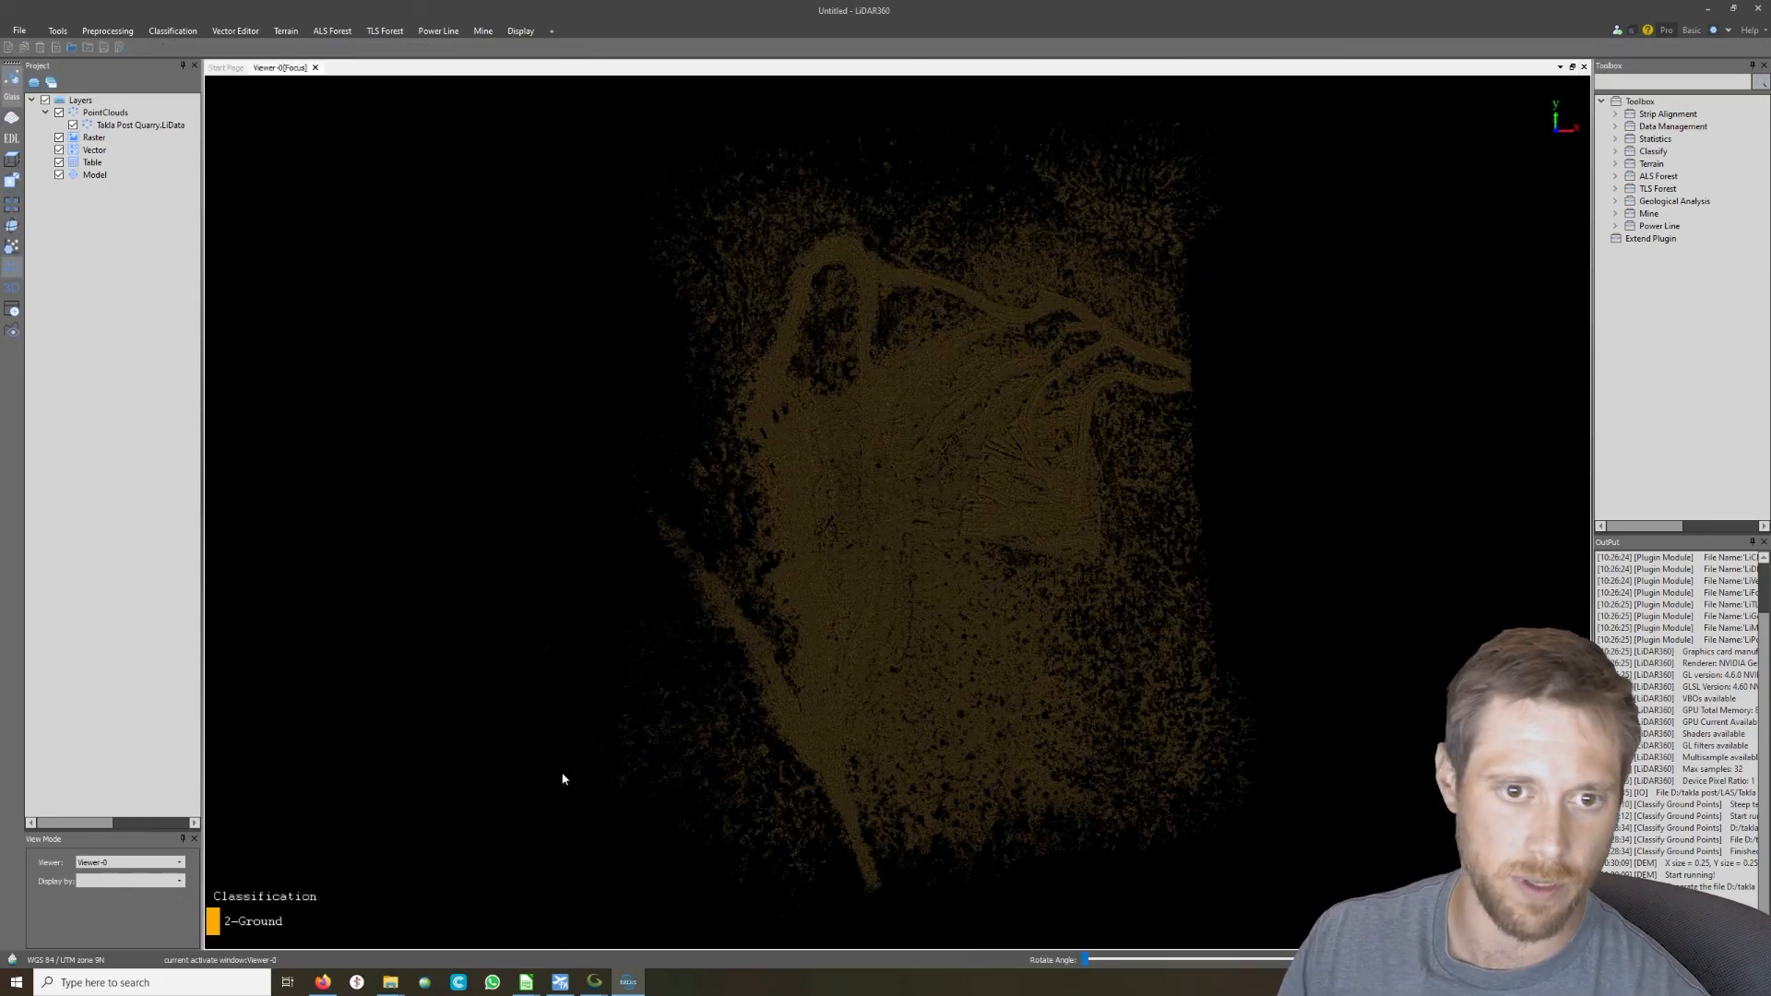
Display the Takla Post Quarry point cloud by height and then by intensity
left_click(156, 883)
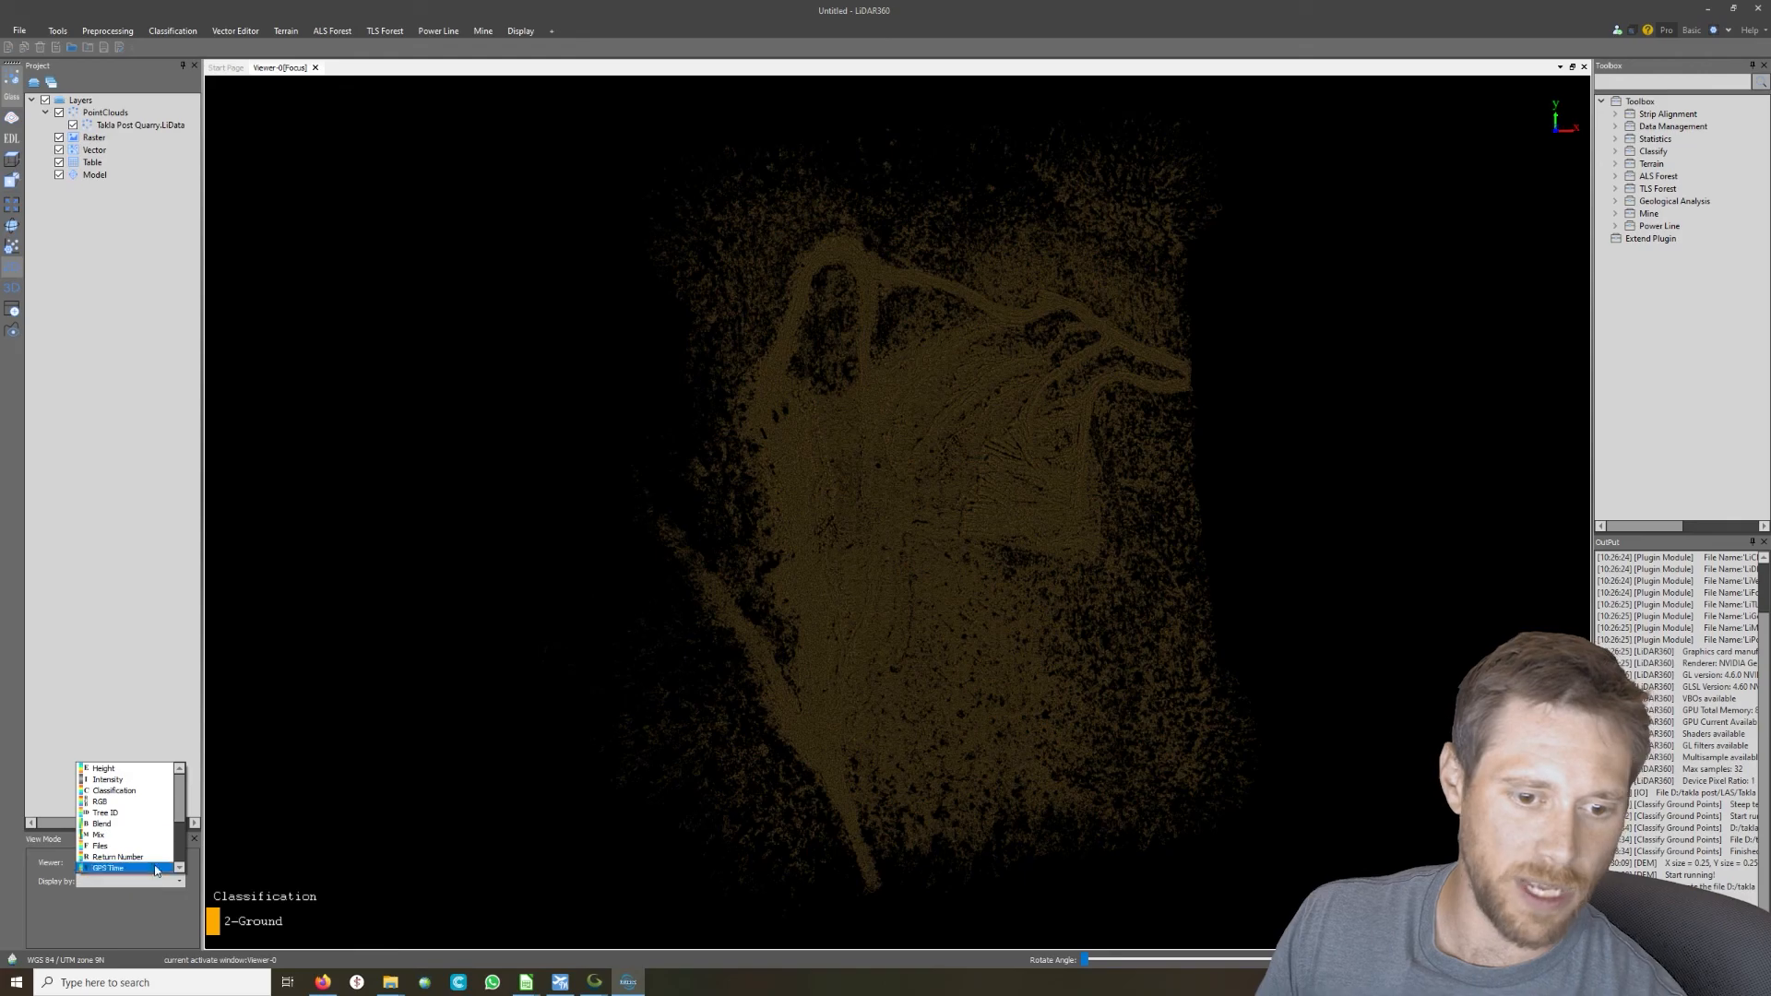
left_click(120, 769)
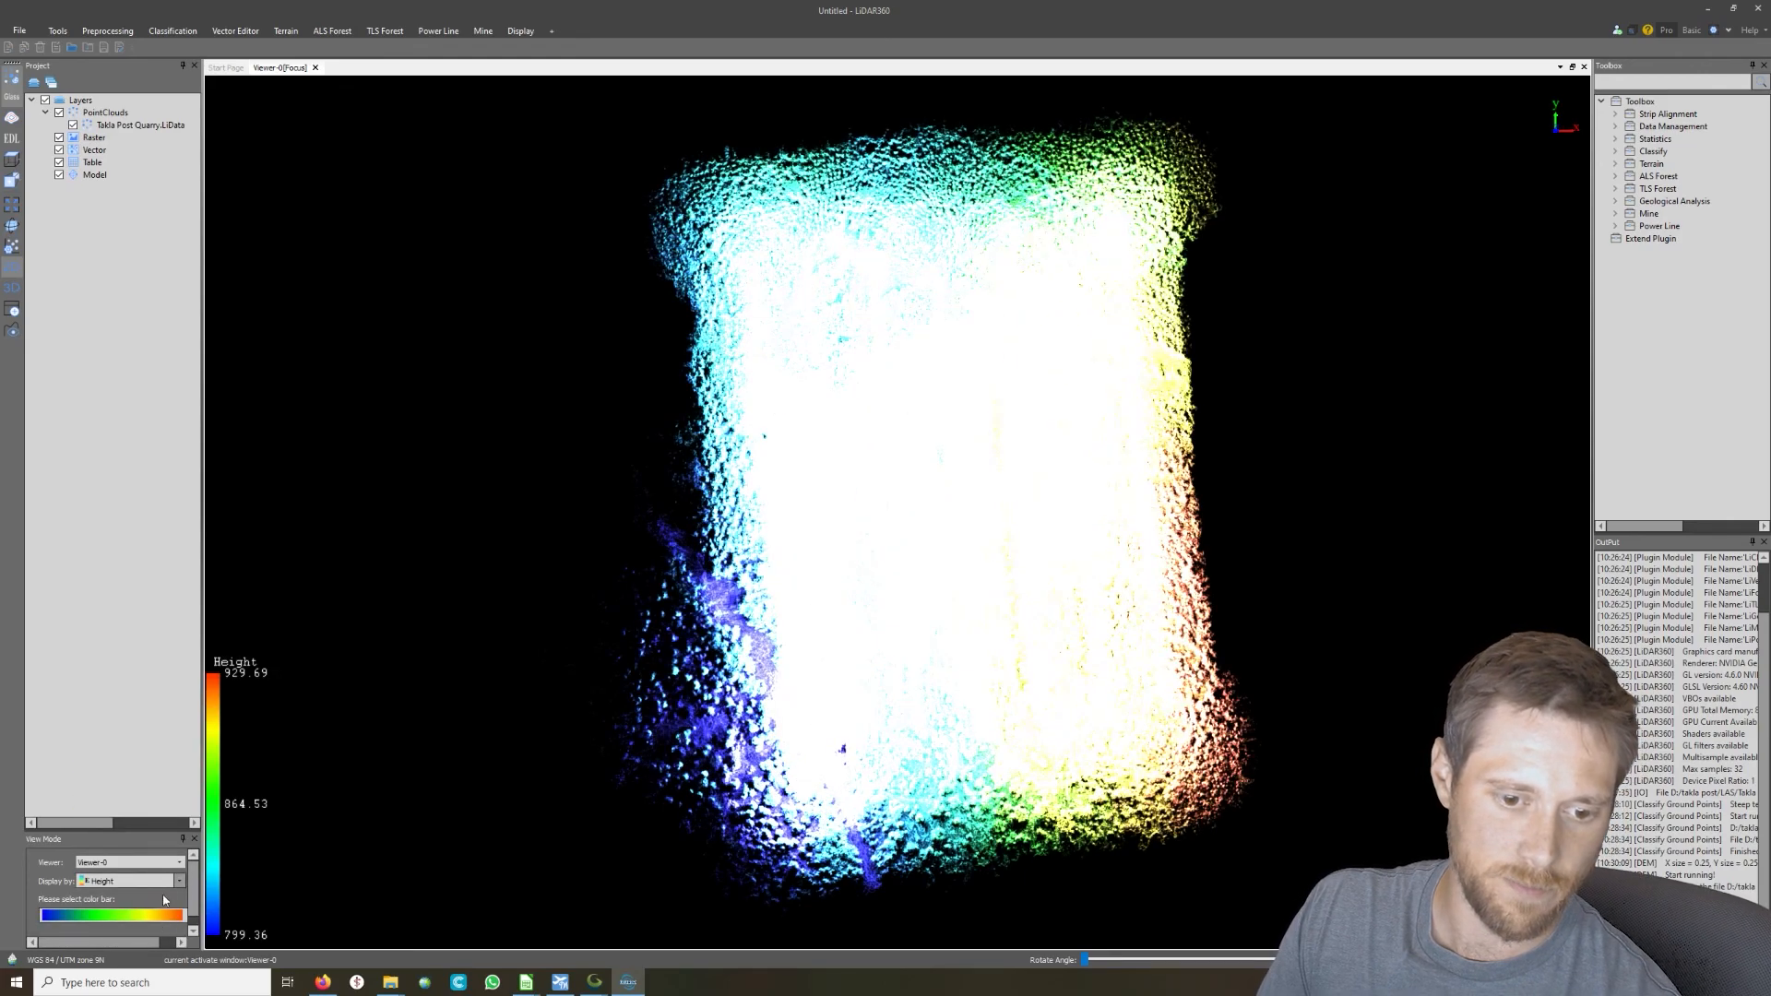
left_click(169, 881)
left_click(125, 782)
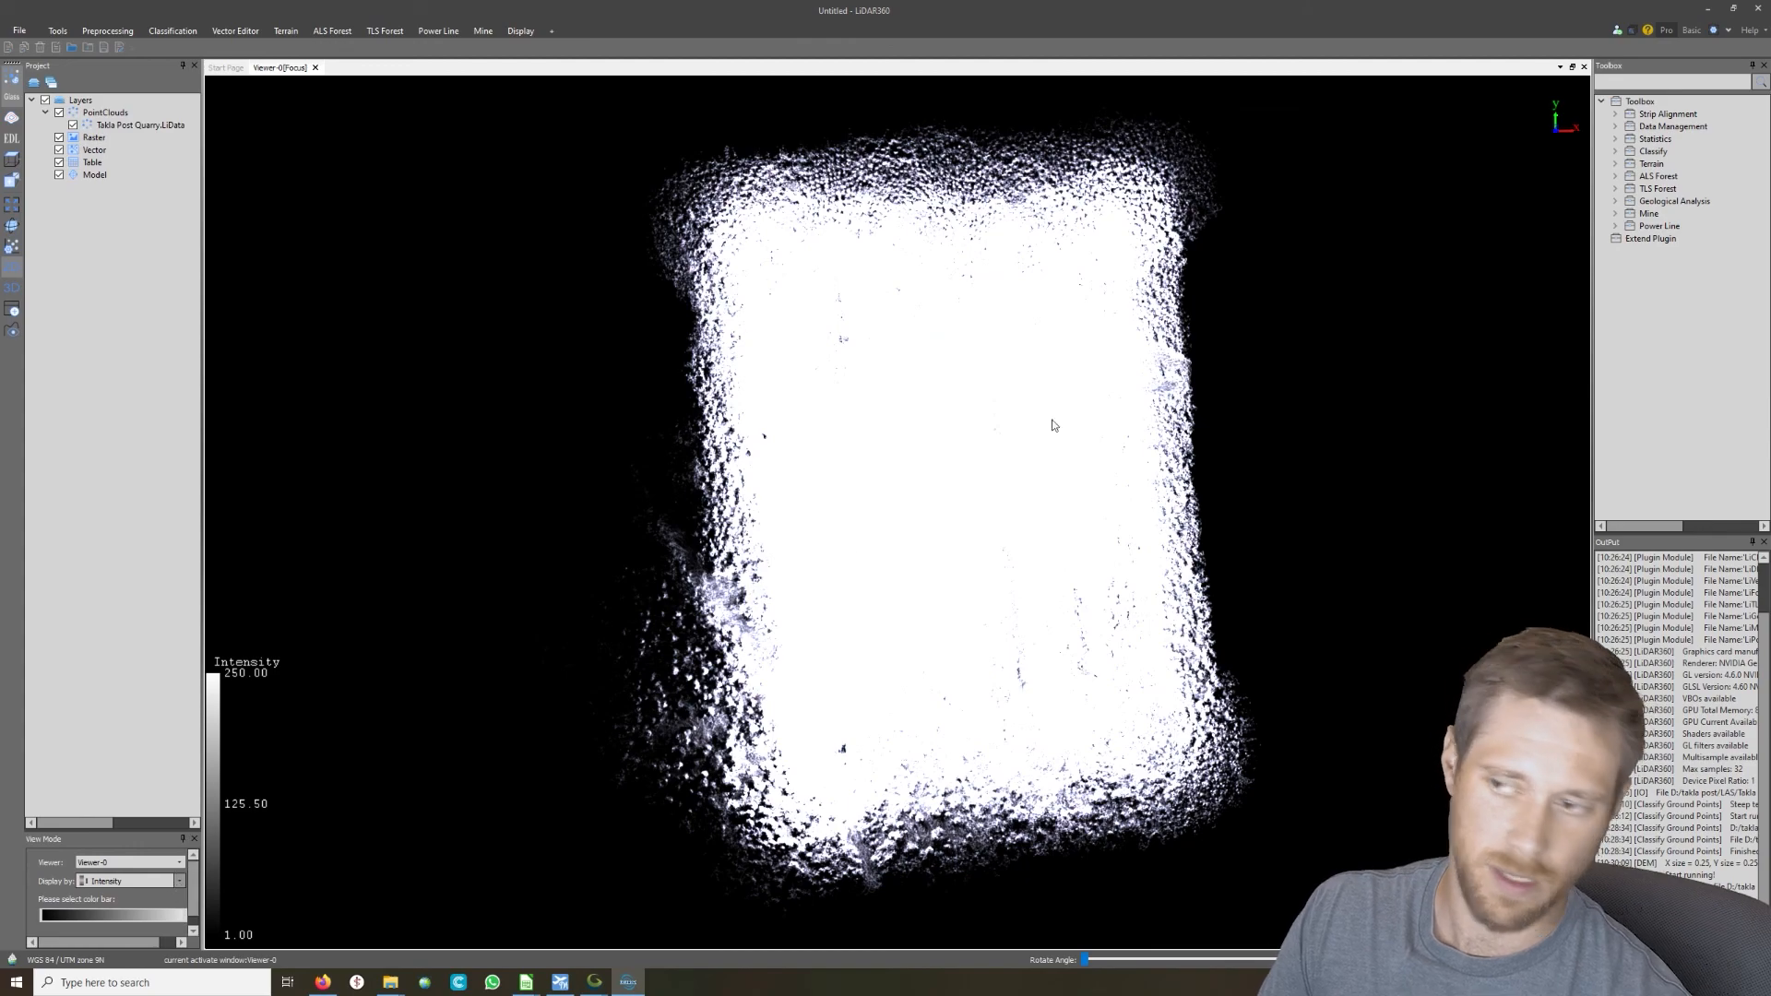
Lower the point display brightness in the viewer settings and toggle the circular points option
left_click(1712, 29)
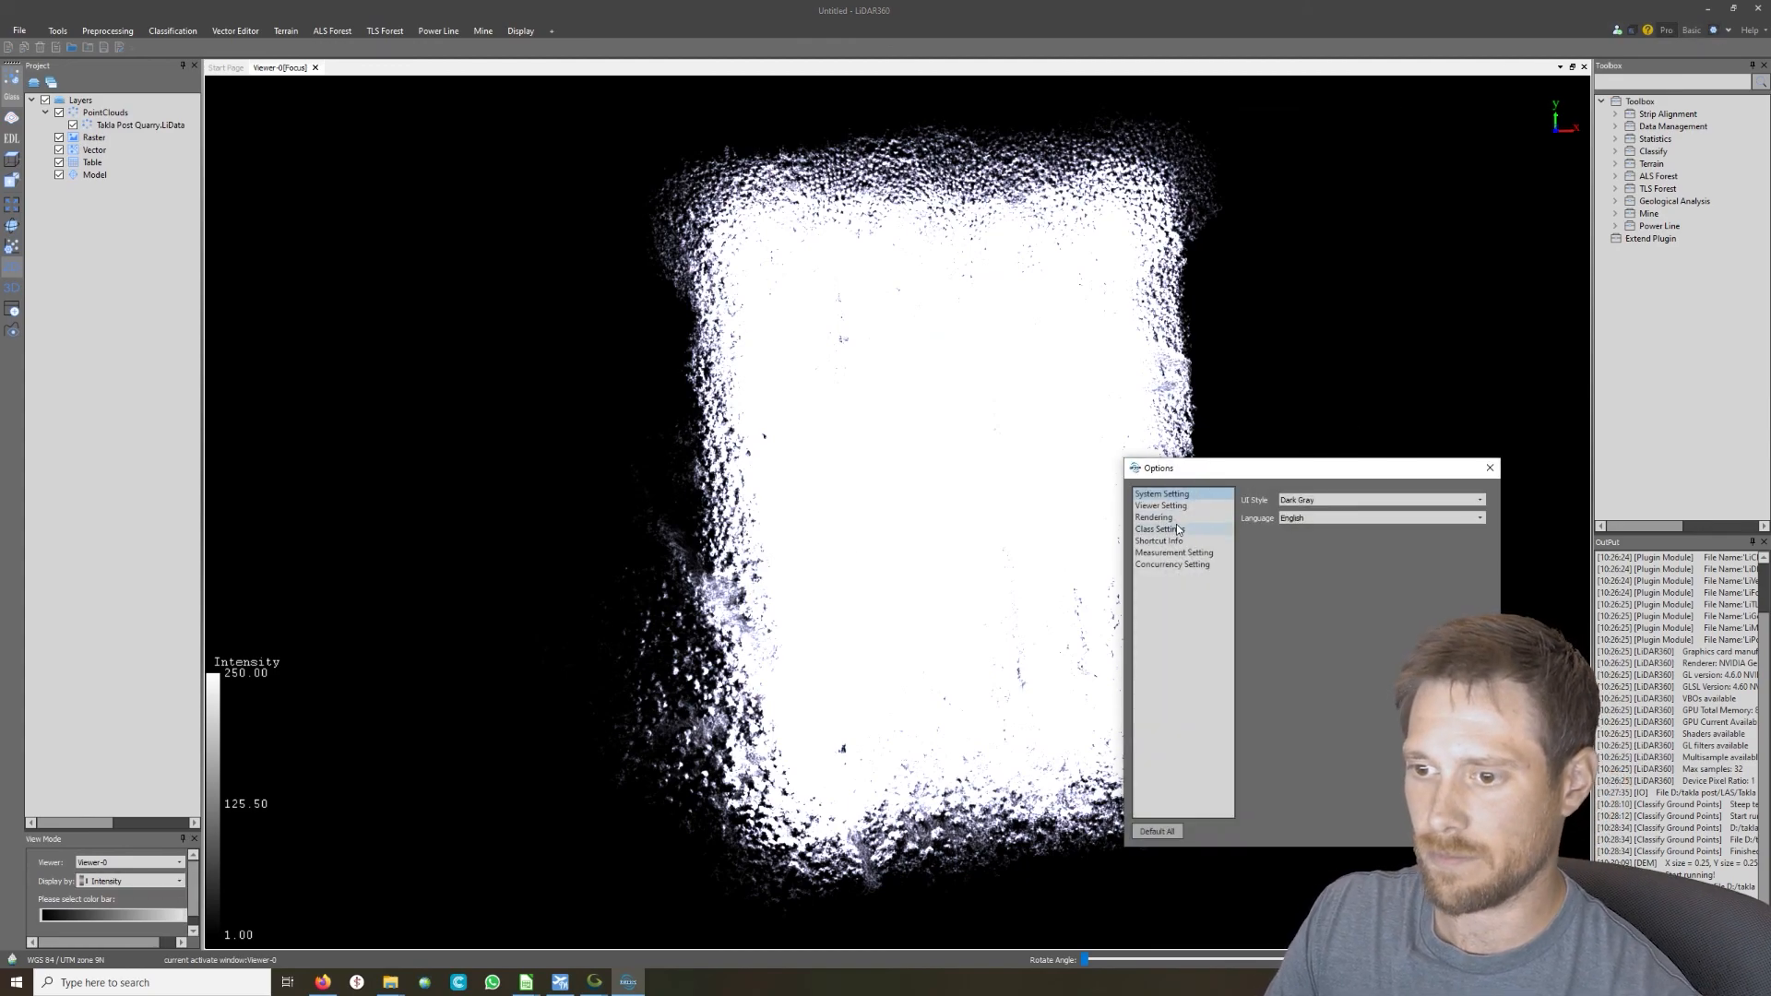
left_click(1164, 505)
left_click_drag(1345, 664, 1302, 661)
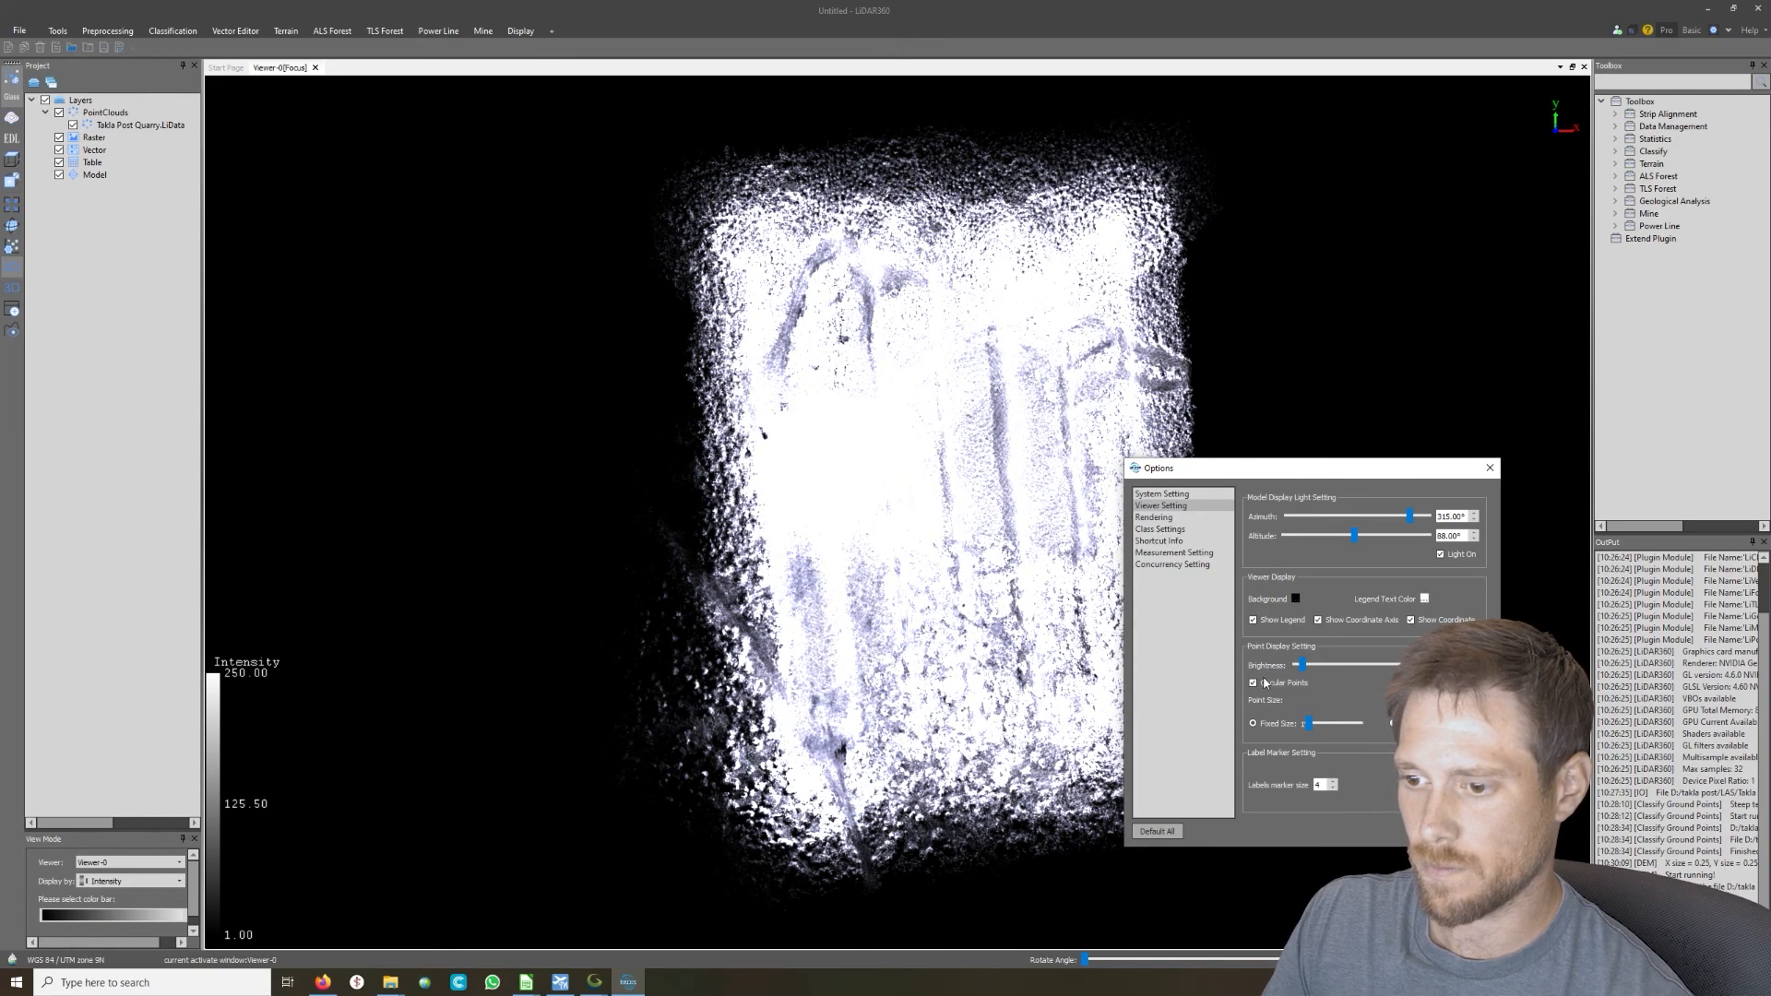
left_click(1265, 682)
left_click(1461, 831)
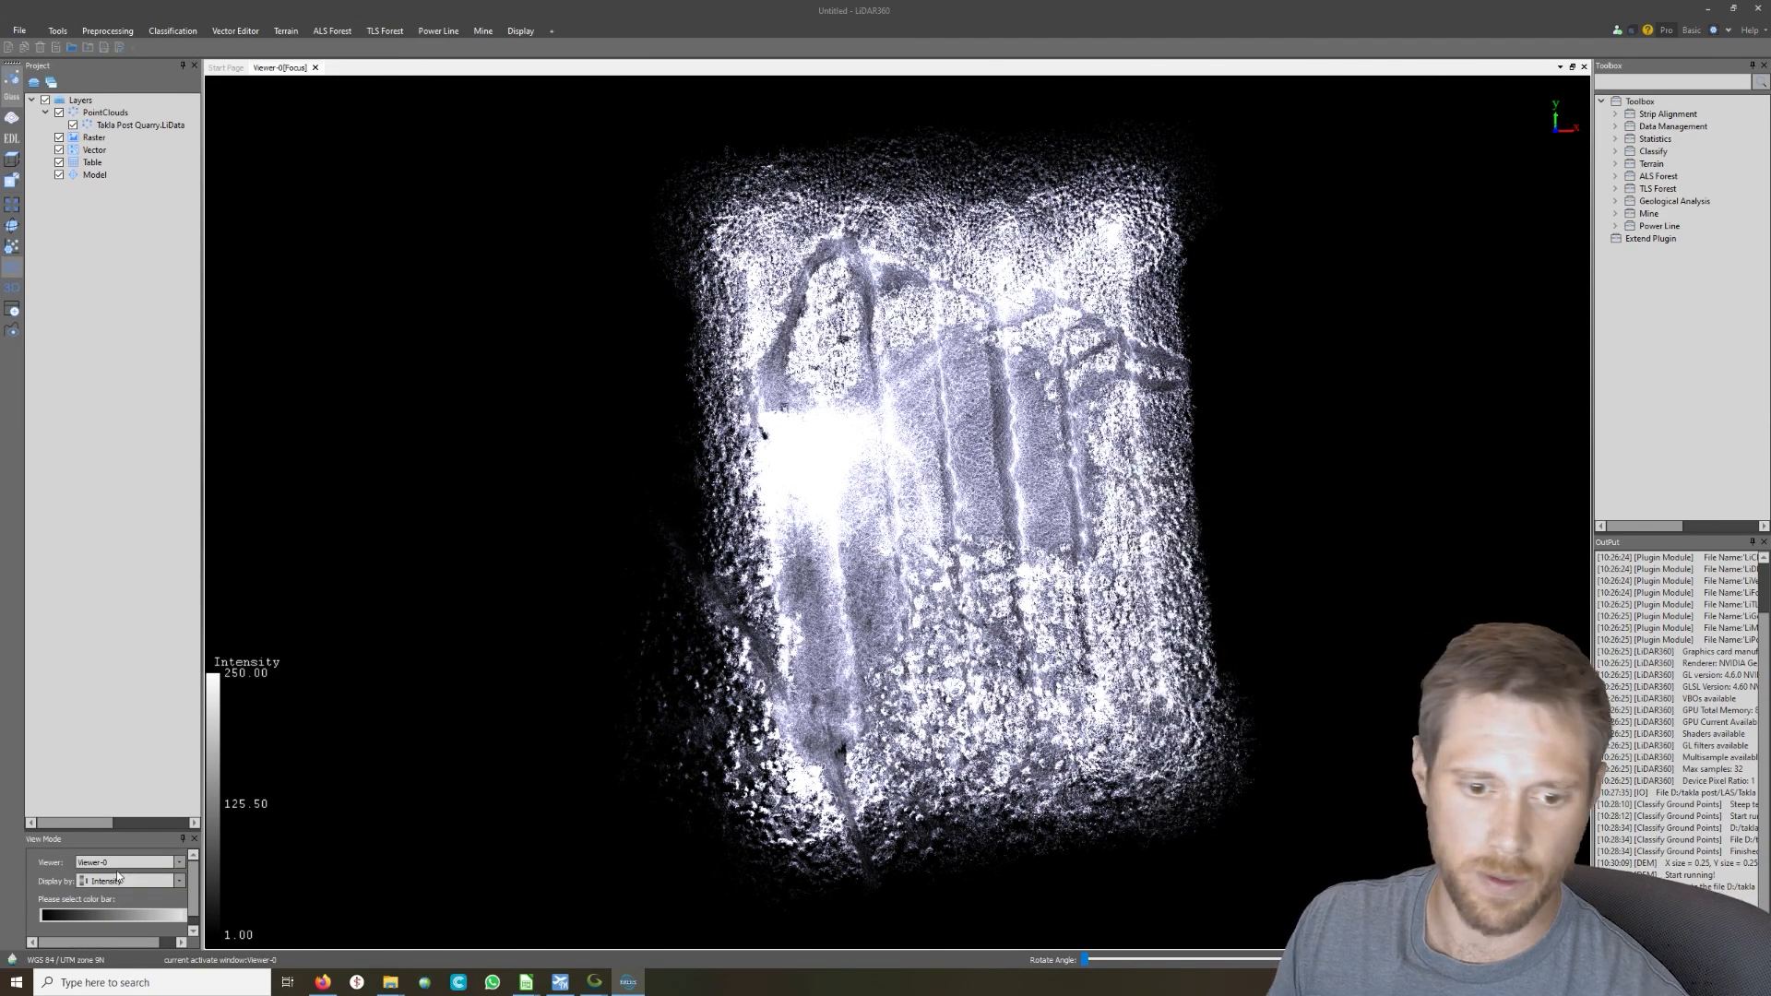
Display the point cloud by classification, then colour it by height
left_click(137, 886)
left_click(128, 798)
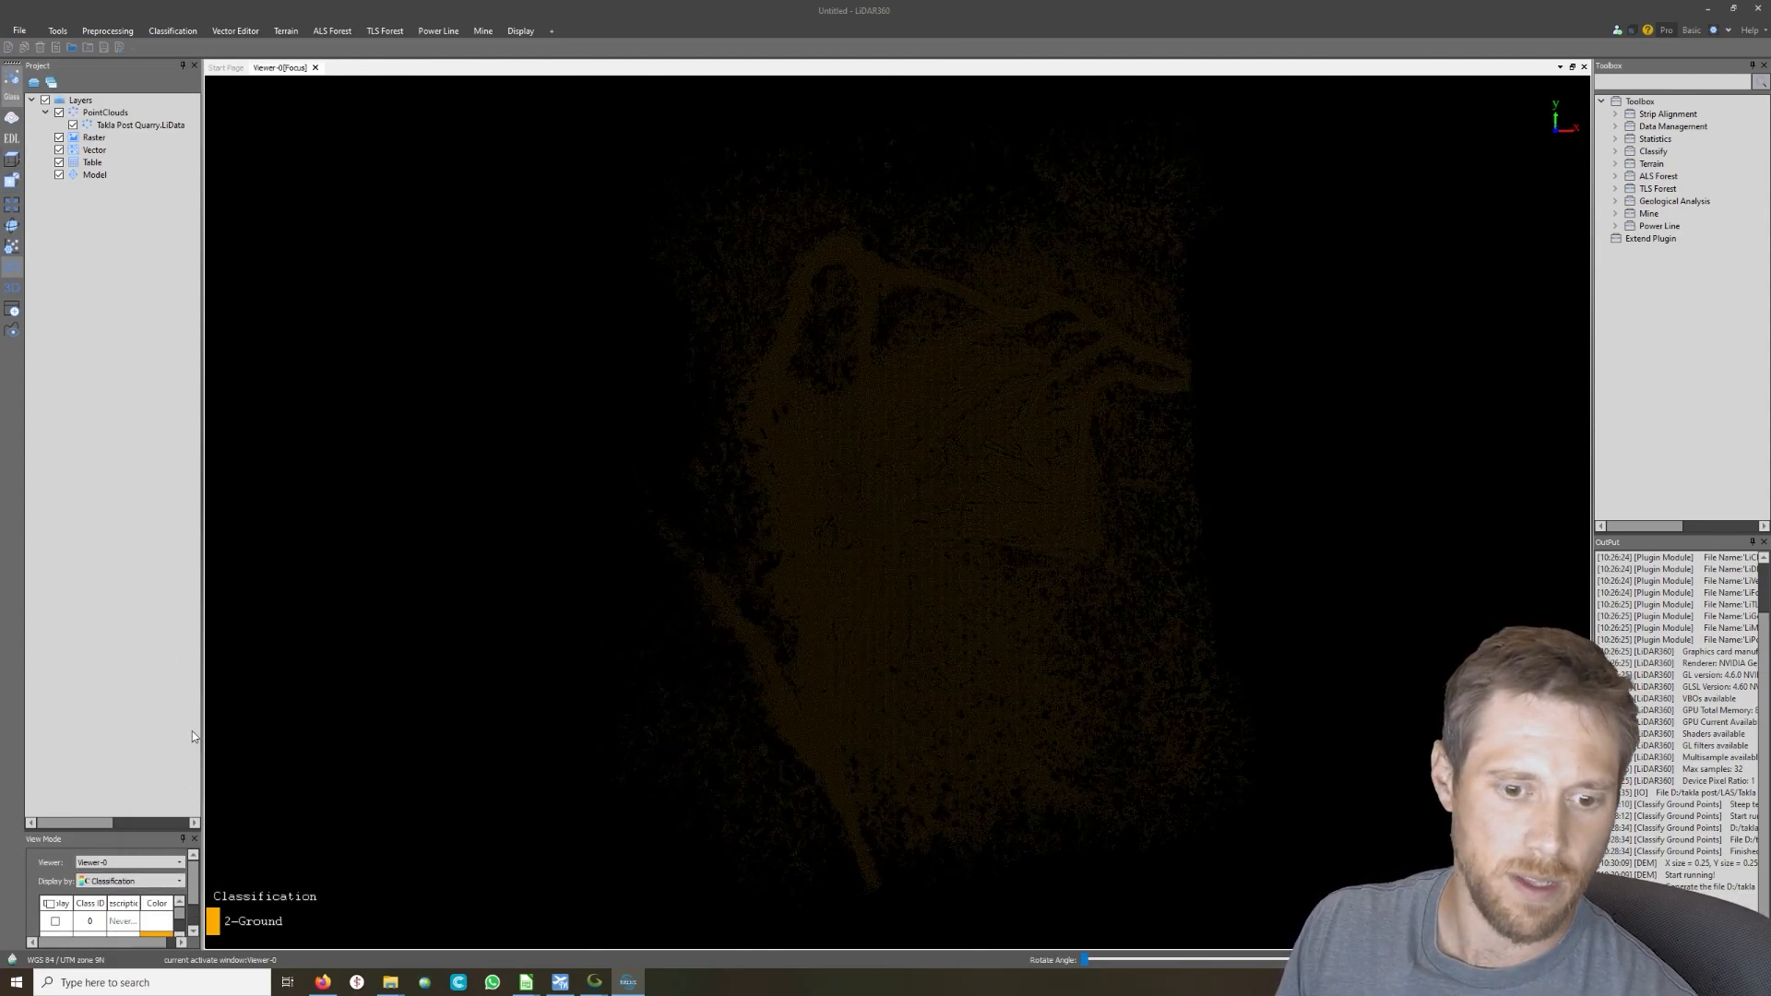
left_click(154, 884)
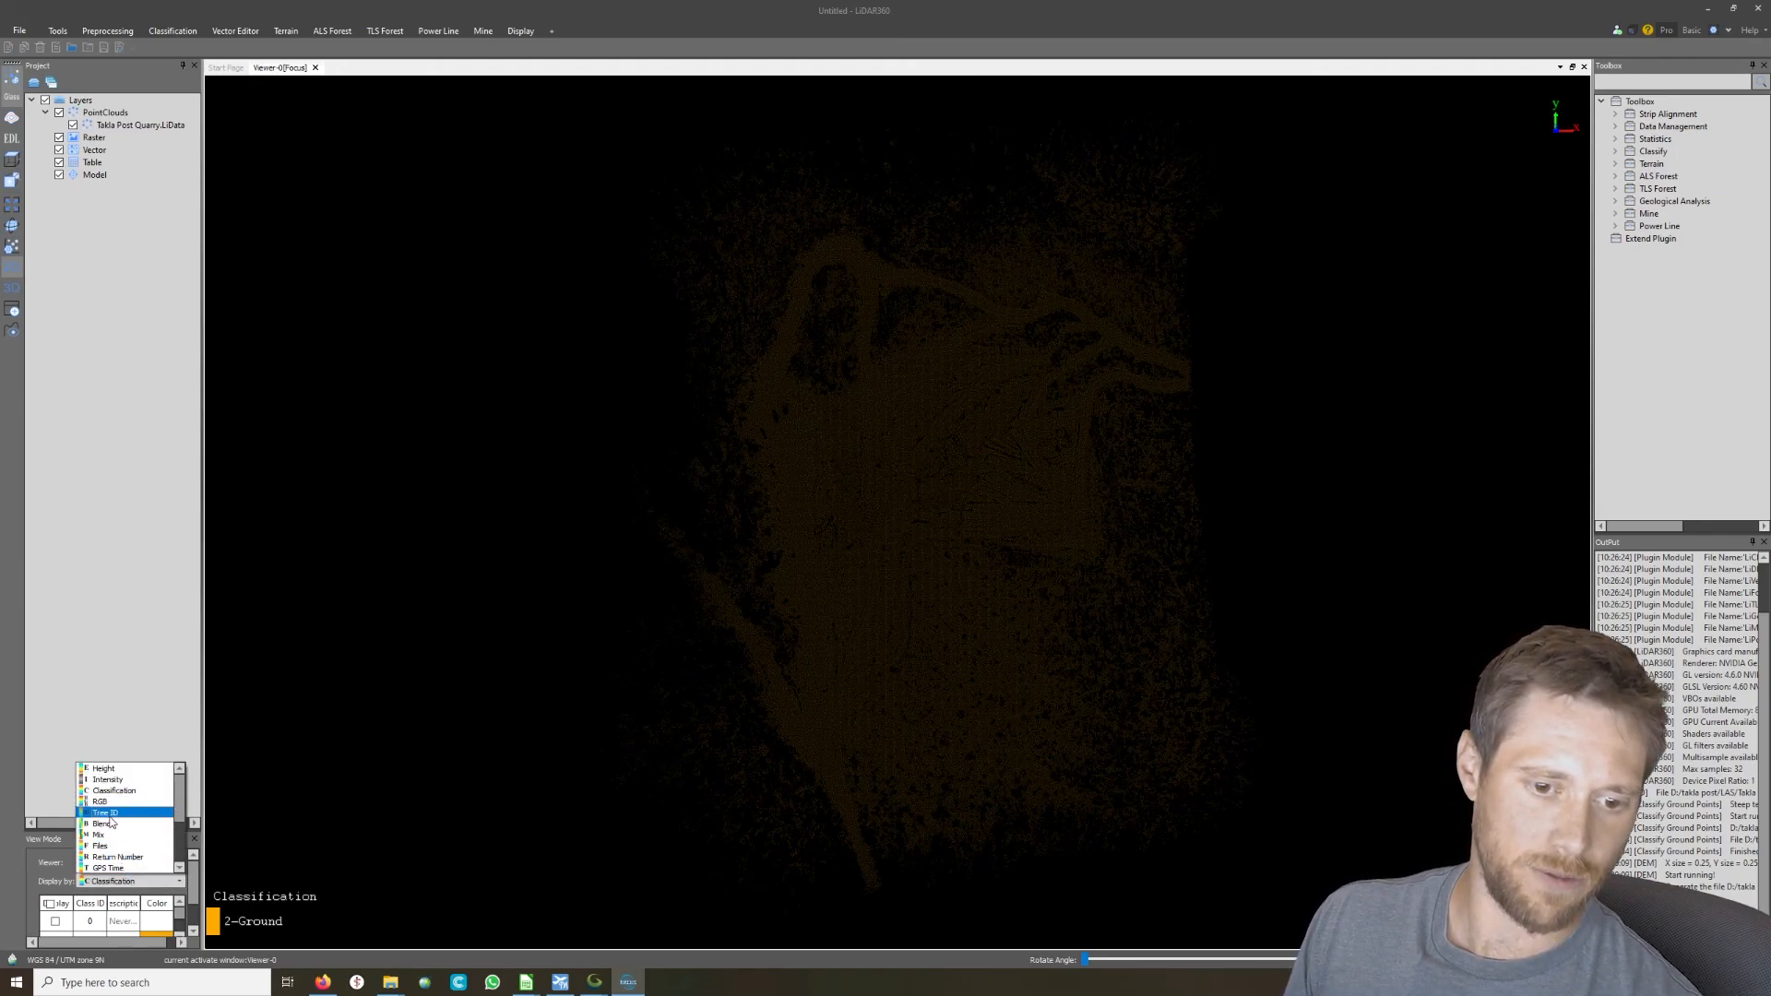
left_click(127, 771)
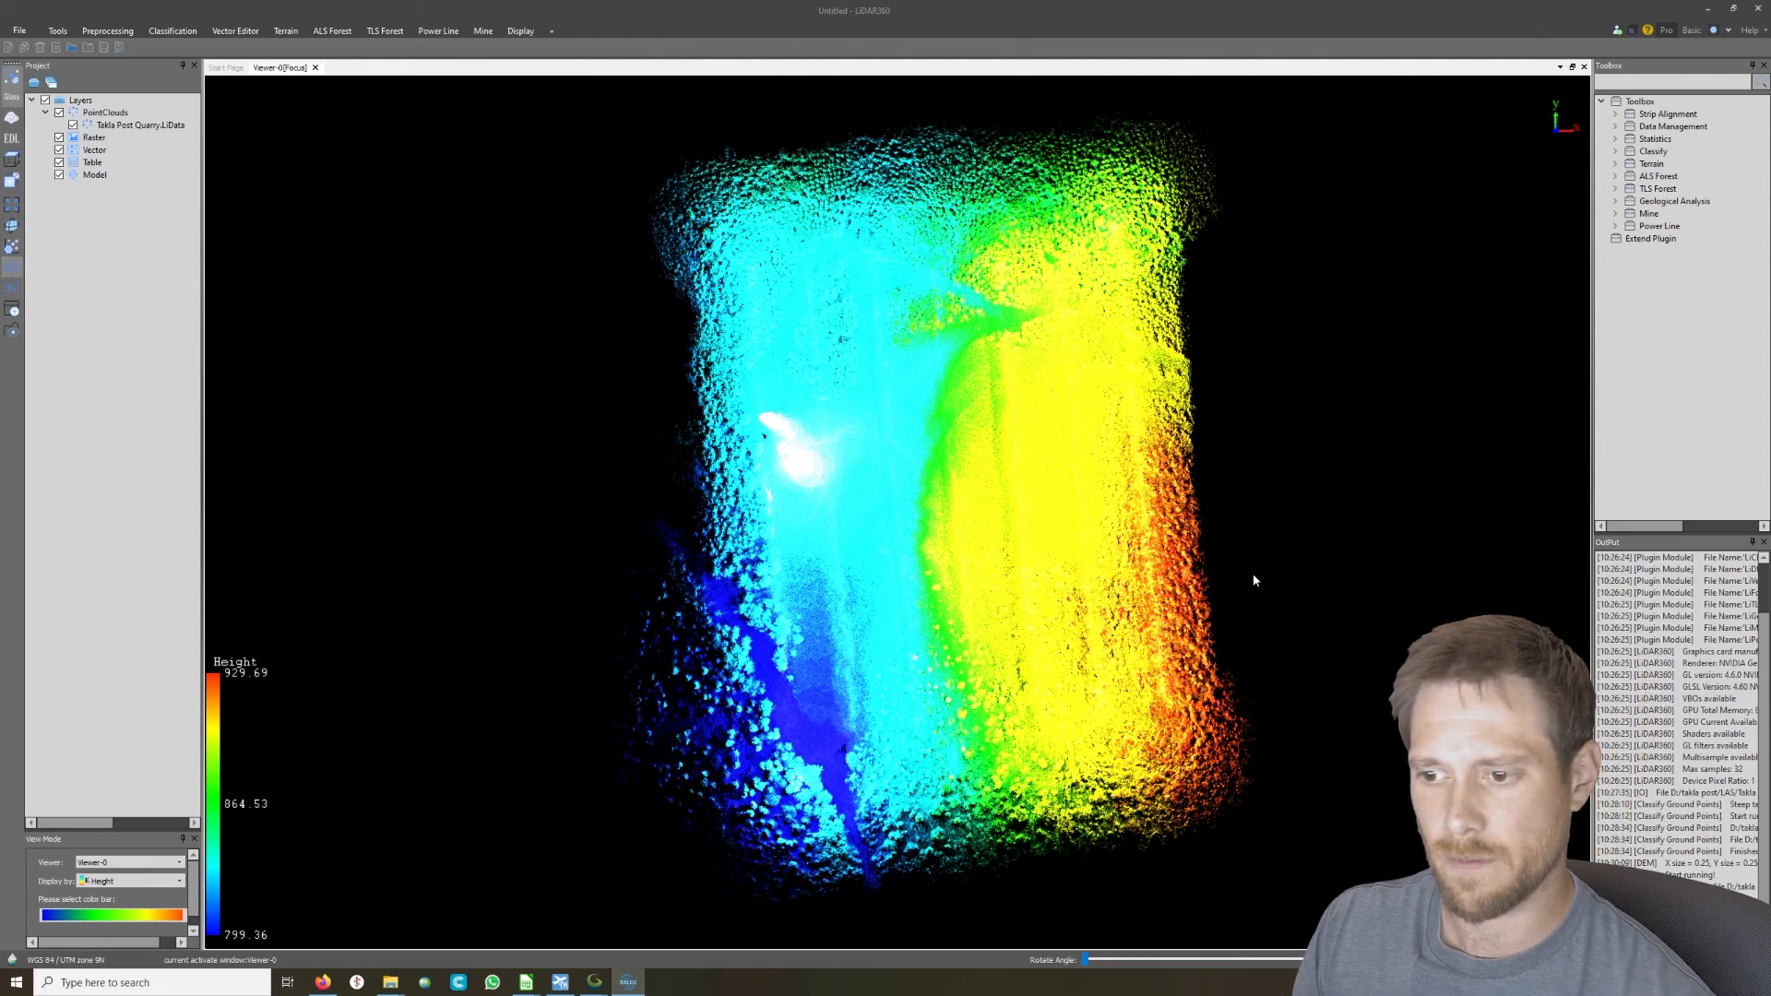
Switch the viewer to 3D and examine the height-coloured quarry point cloud from an oblique angle
left_click(13, 293)
left_click_drag(1016, 740, 1336, 291)
middle_click_drag(853, 923, 1003, 666)
left_click_drag(1003, 666, 843, 835)
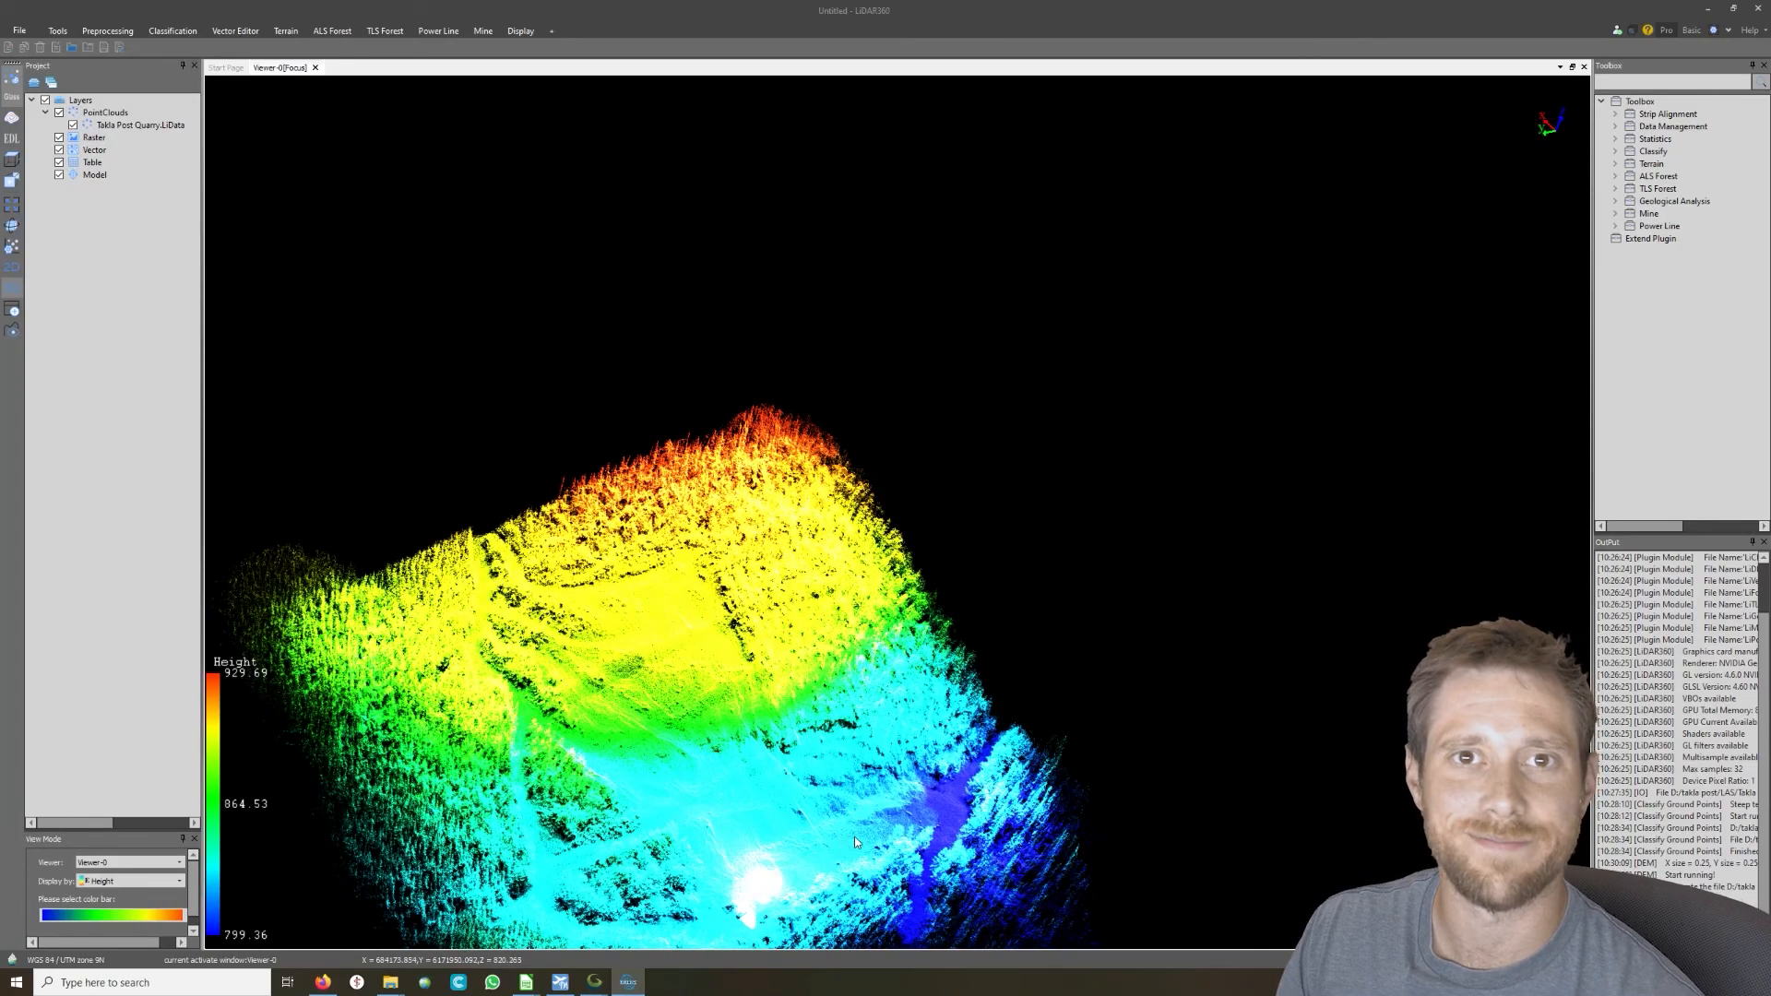
middle_click_drag(855, 839, 887, 799)
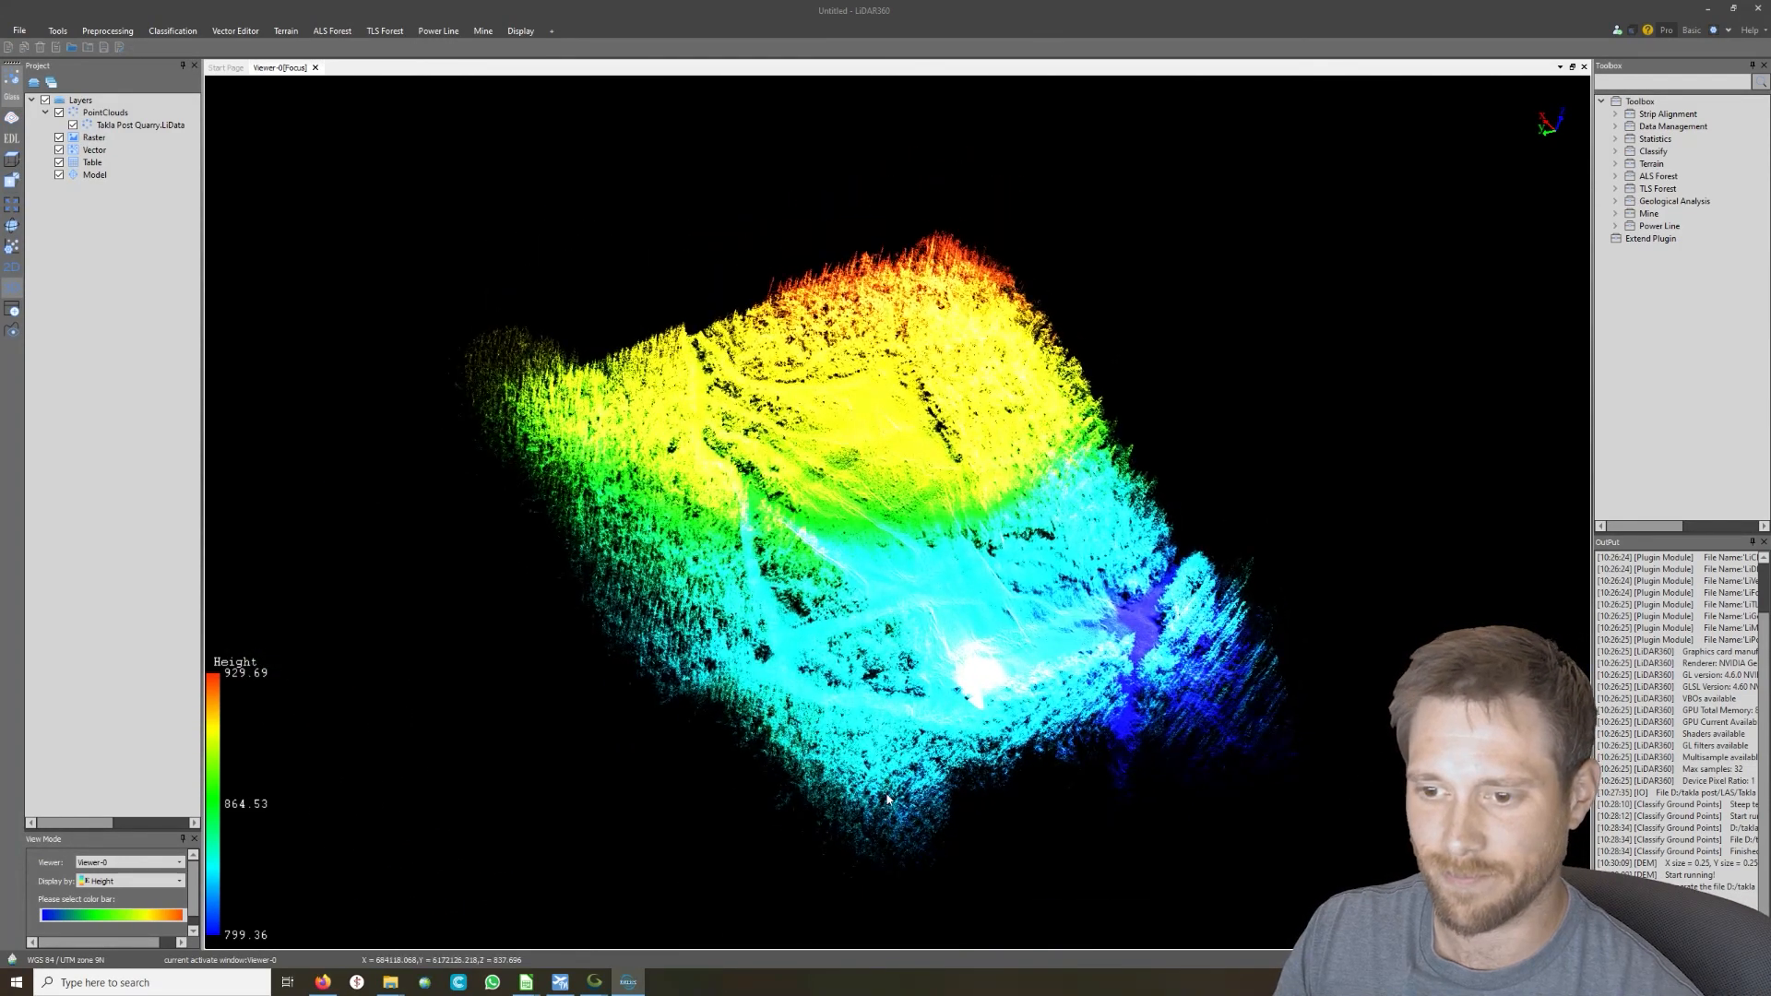